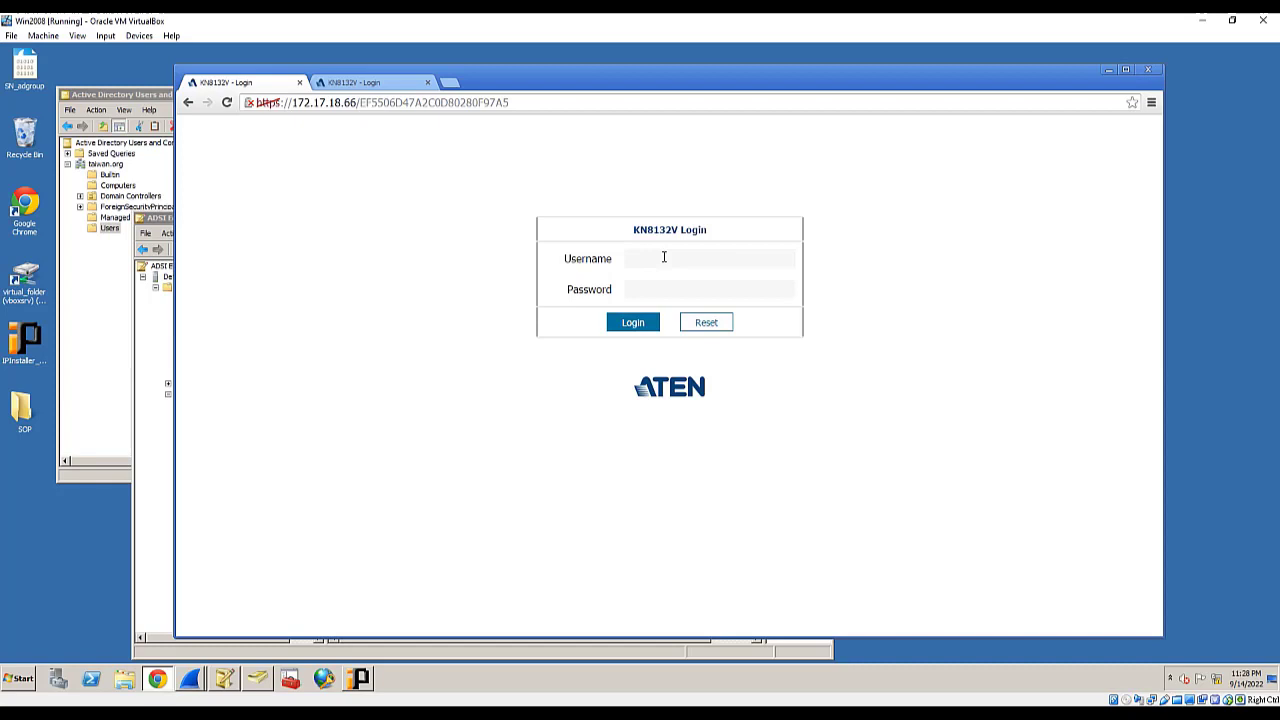
- Log in to the KN8132V web interface as administrator with the account password
left_click(662, 256)
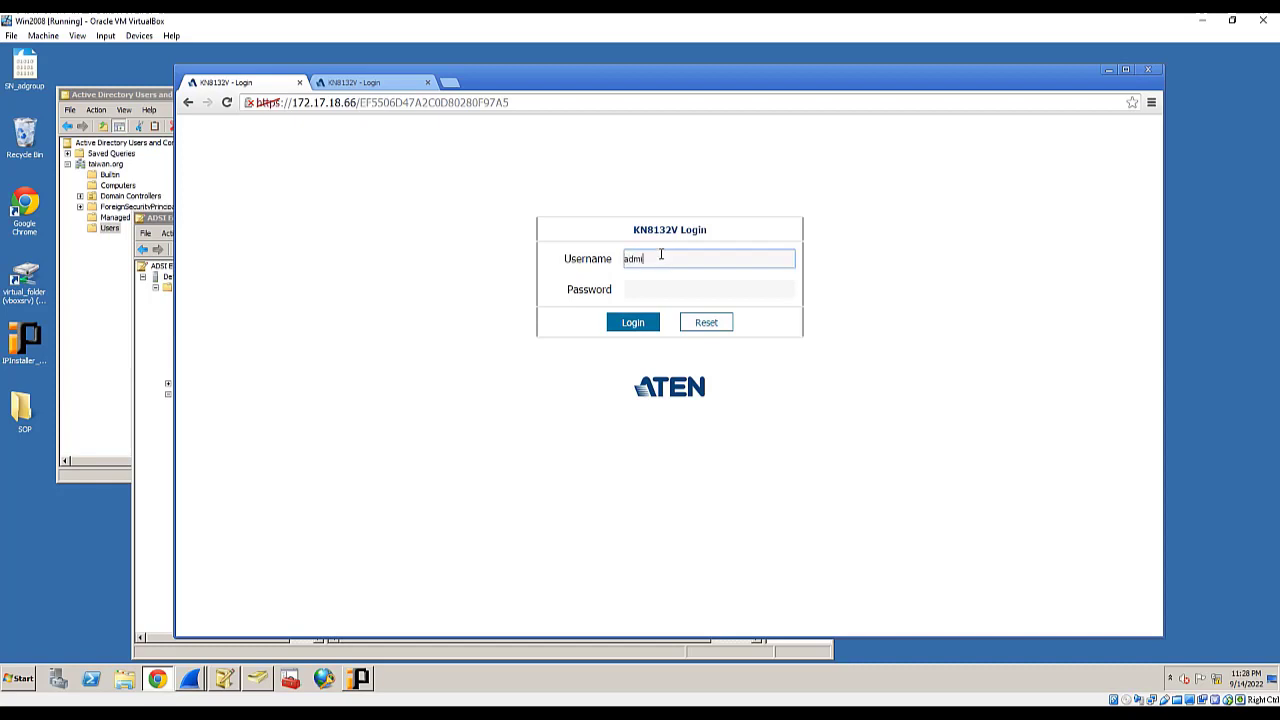
key("Tab")
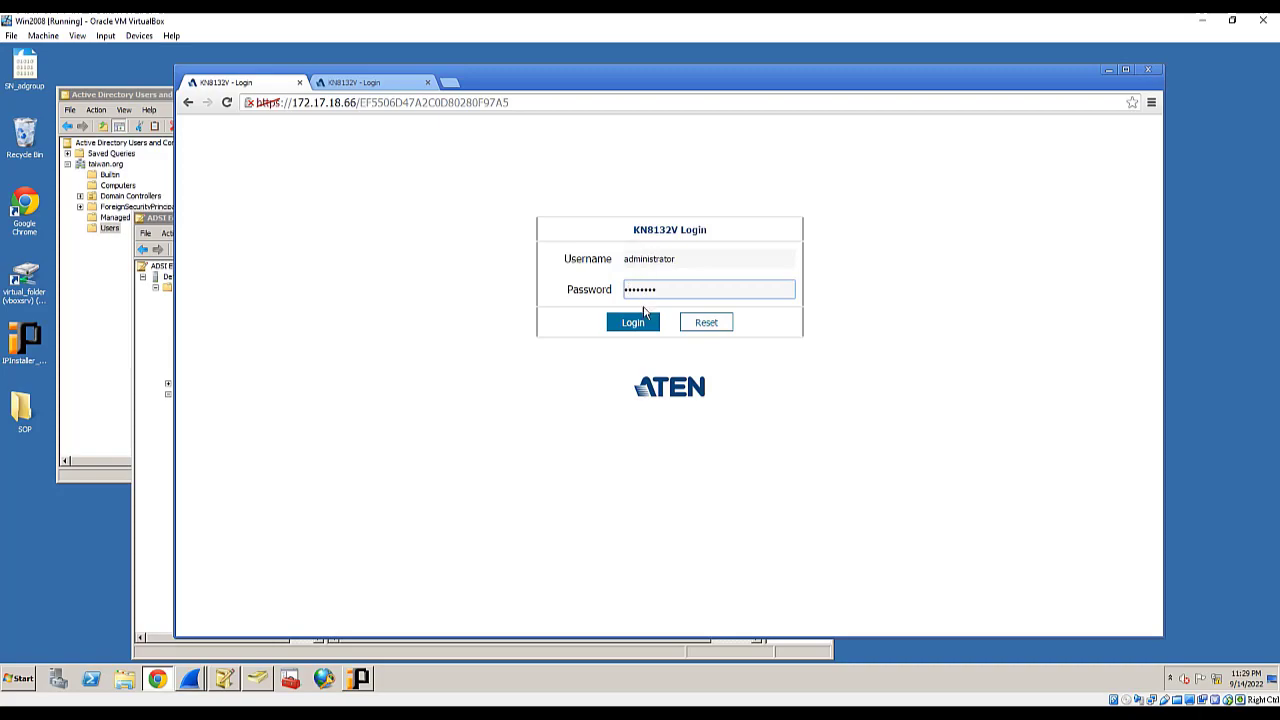
left_click(644, 321)
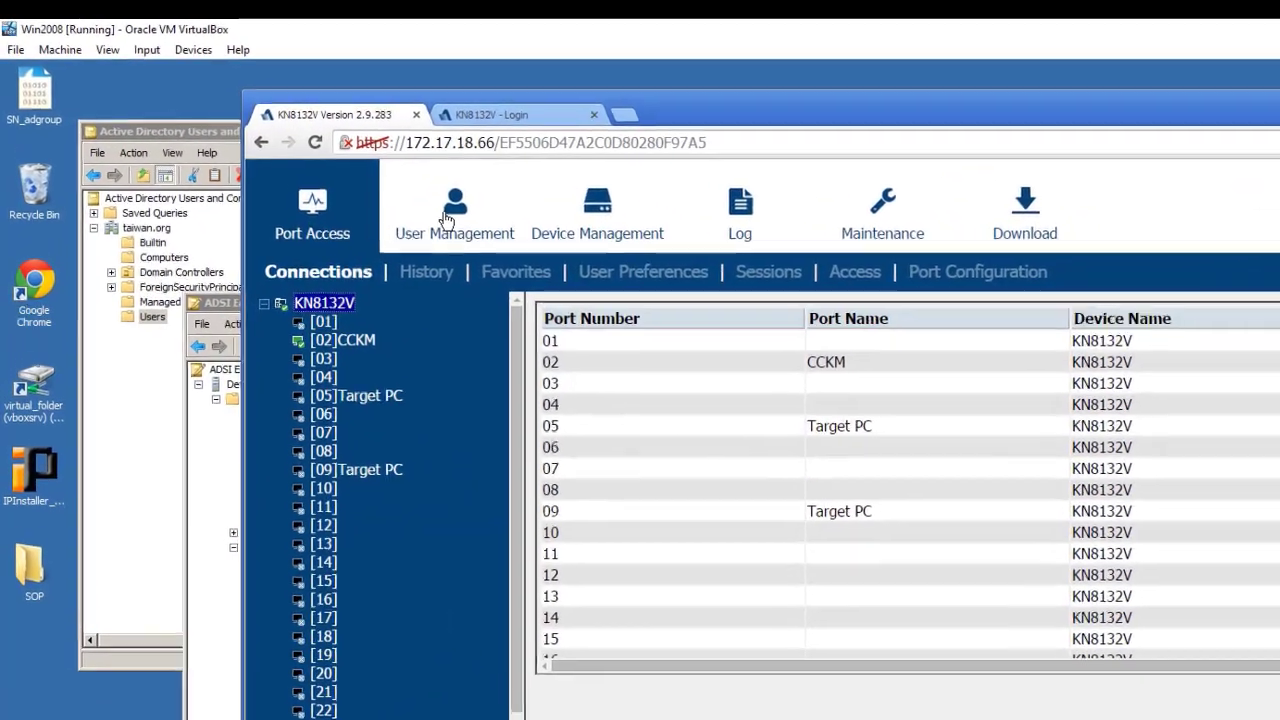
- Review the user accounts and the empty Groups list, then show the Device Information page
left_click(349, 165)
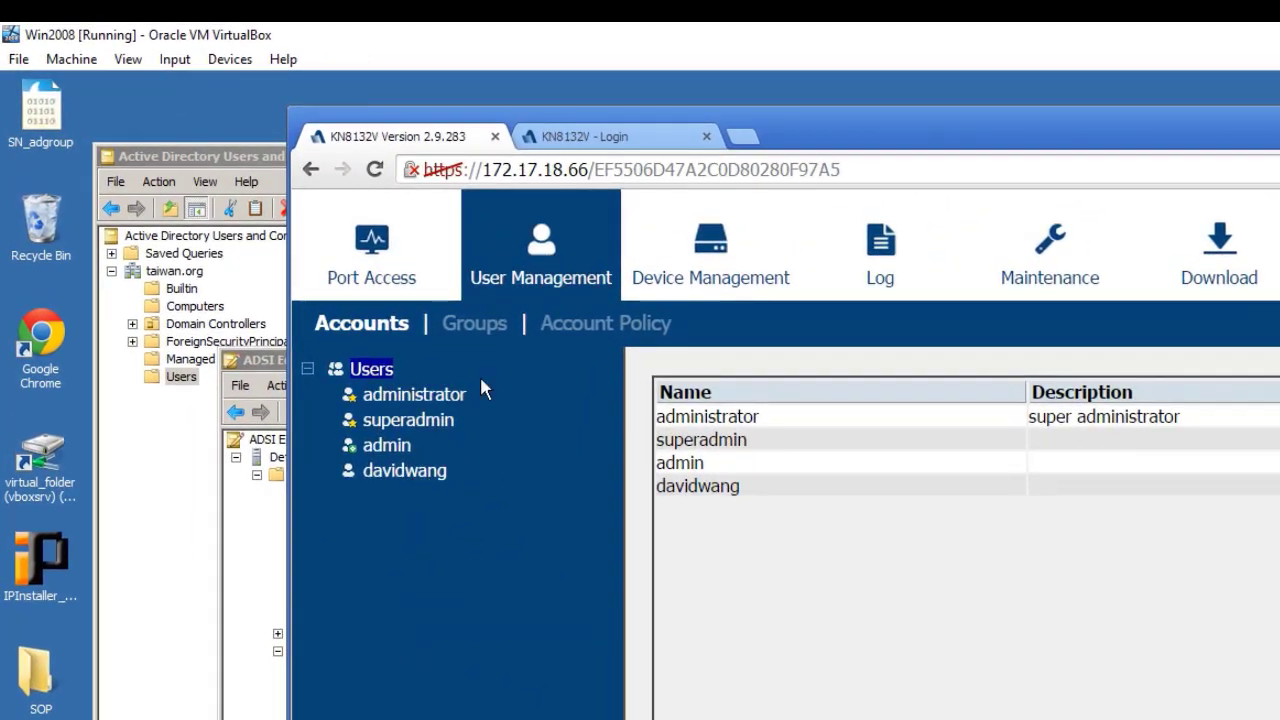
left_click(488, 334)
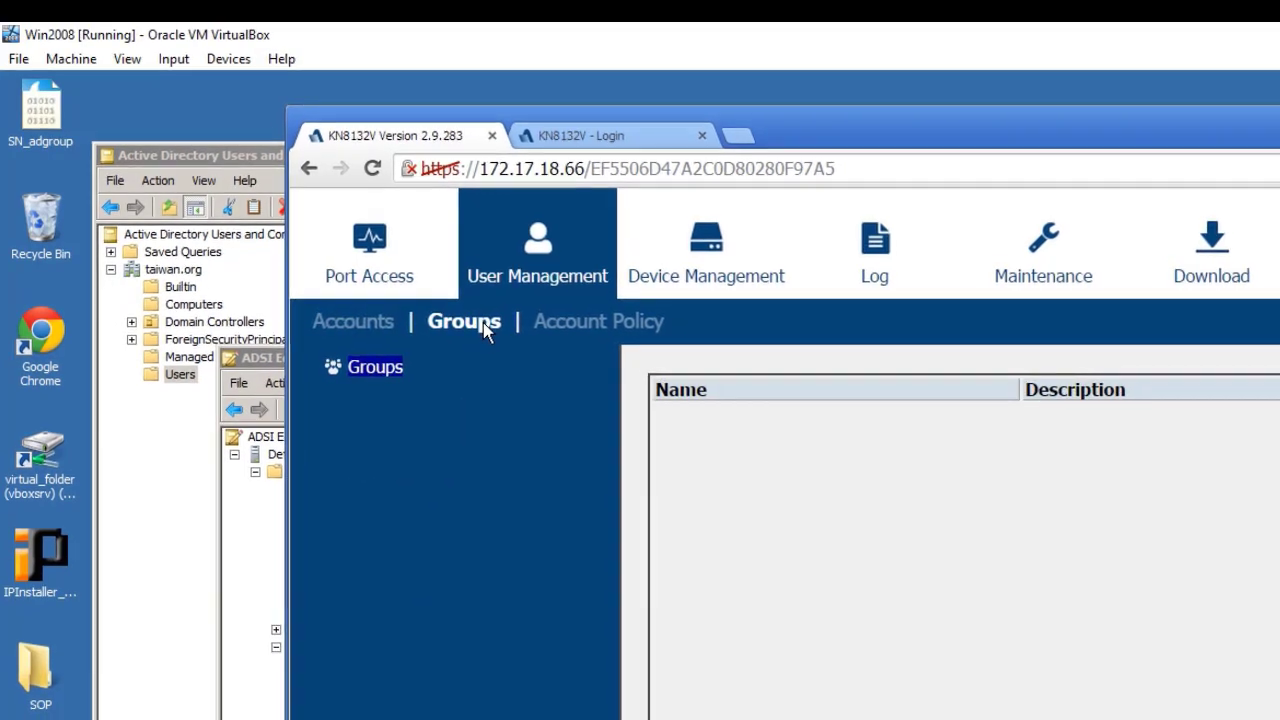
left_click(346, 296)
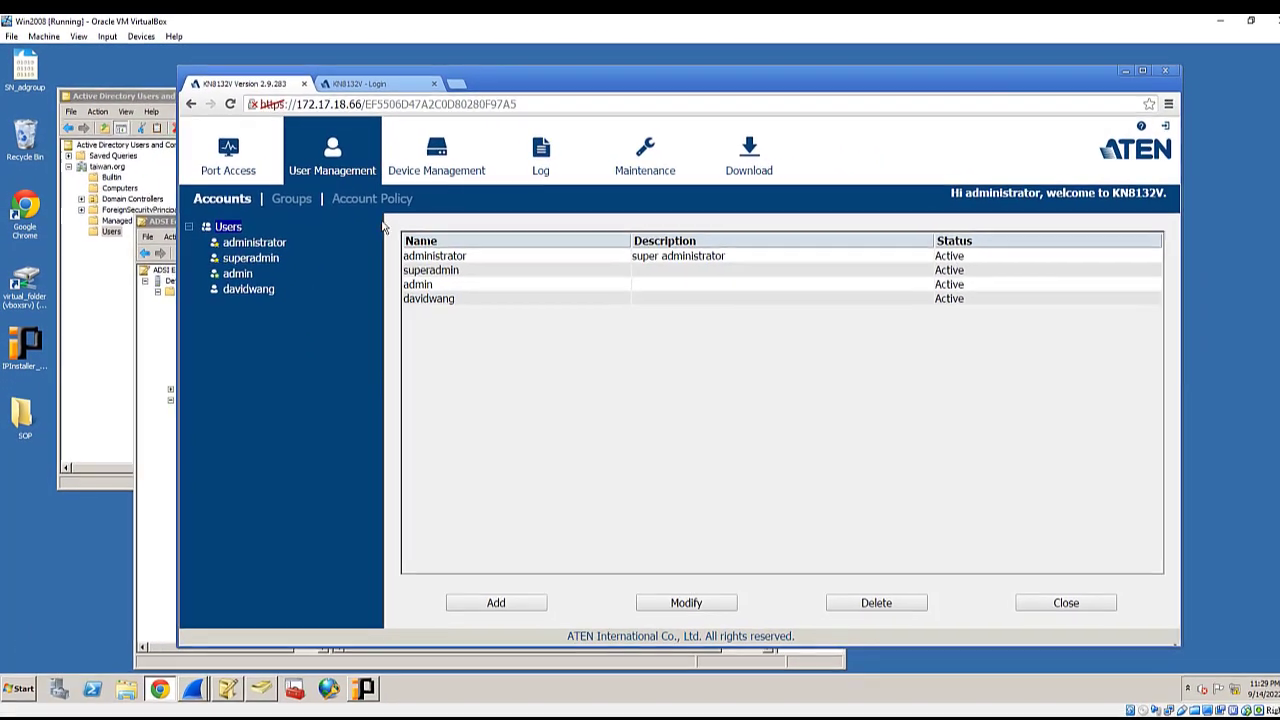
left_click(436, 152)
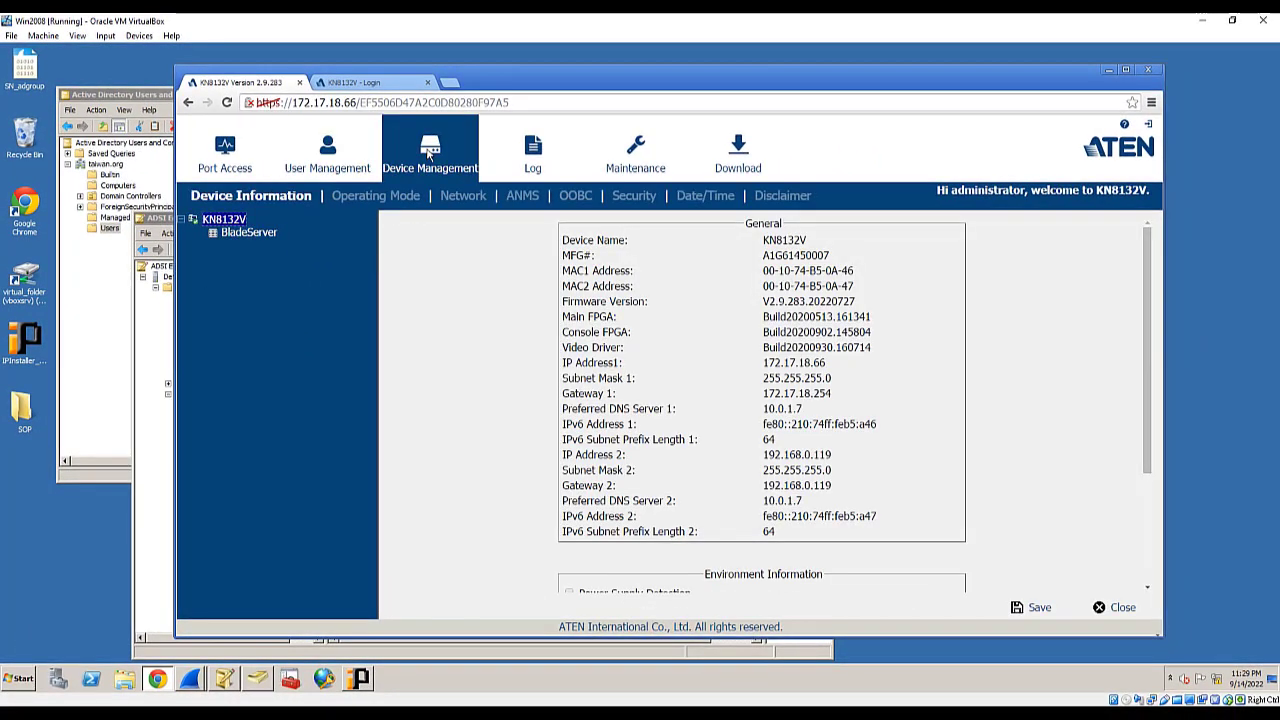
- Enable AD/LDAP under ANMS Authentication
left_click(521, 197)
left_click(540, 226)
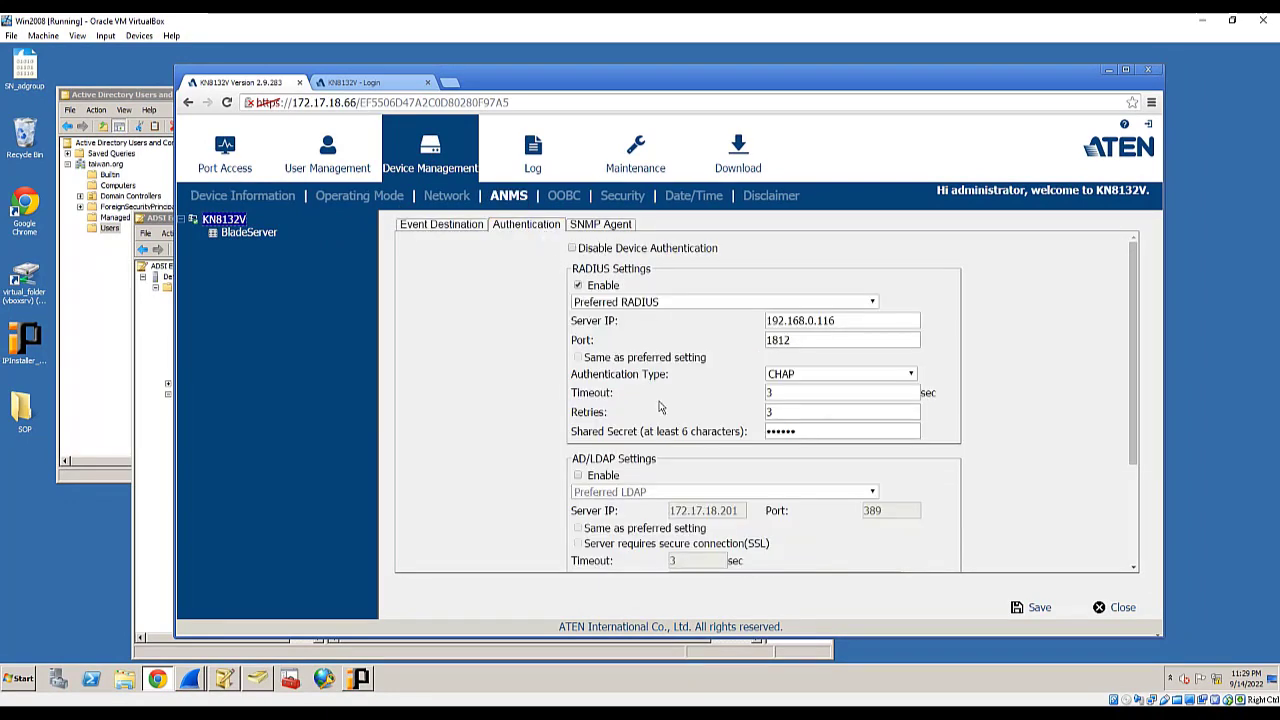
scroll(658, 410, "down", 3)
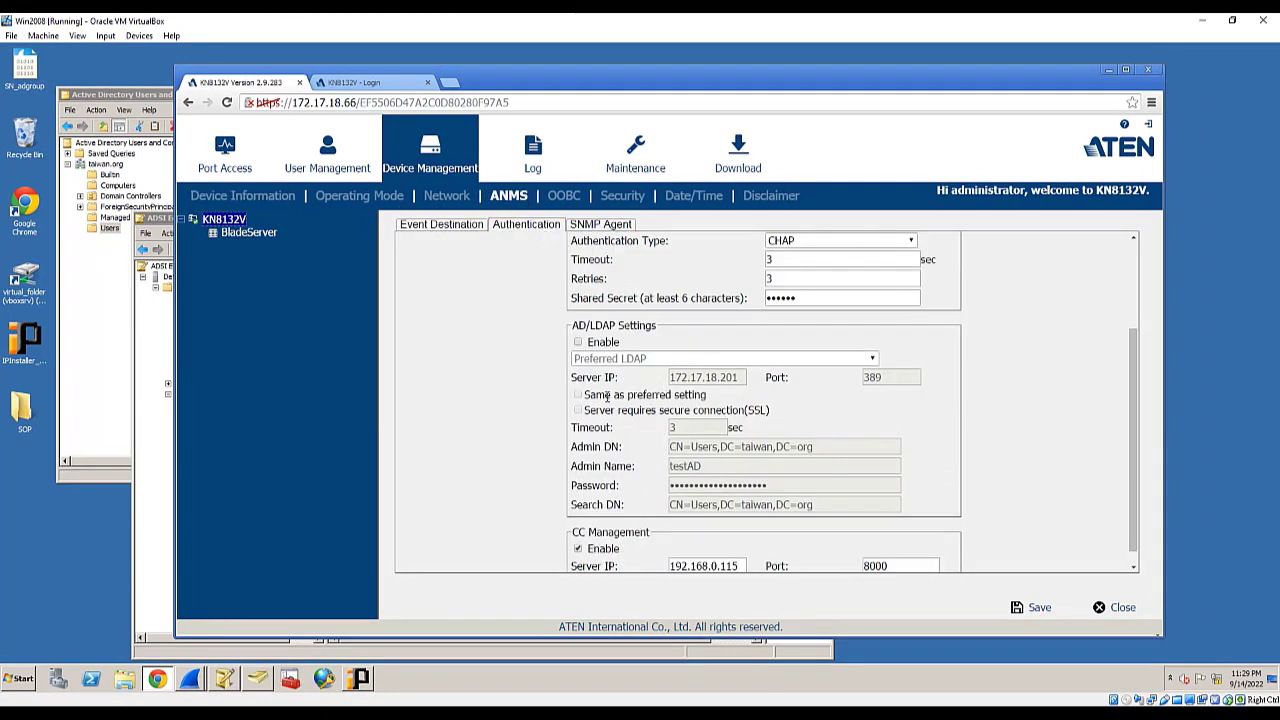
left_click(578, 342)
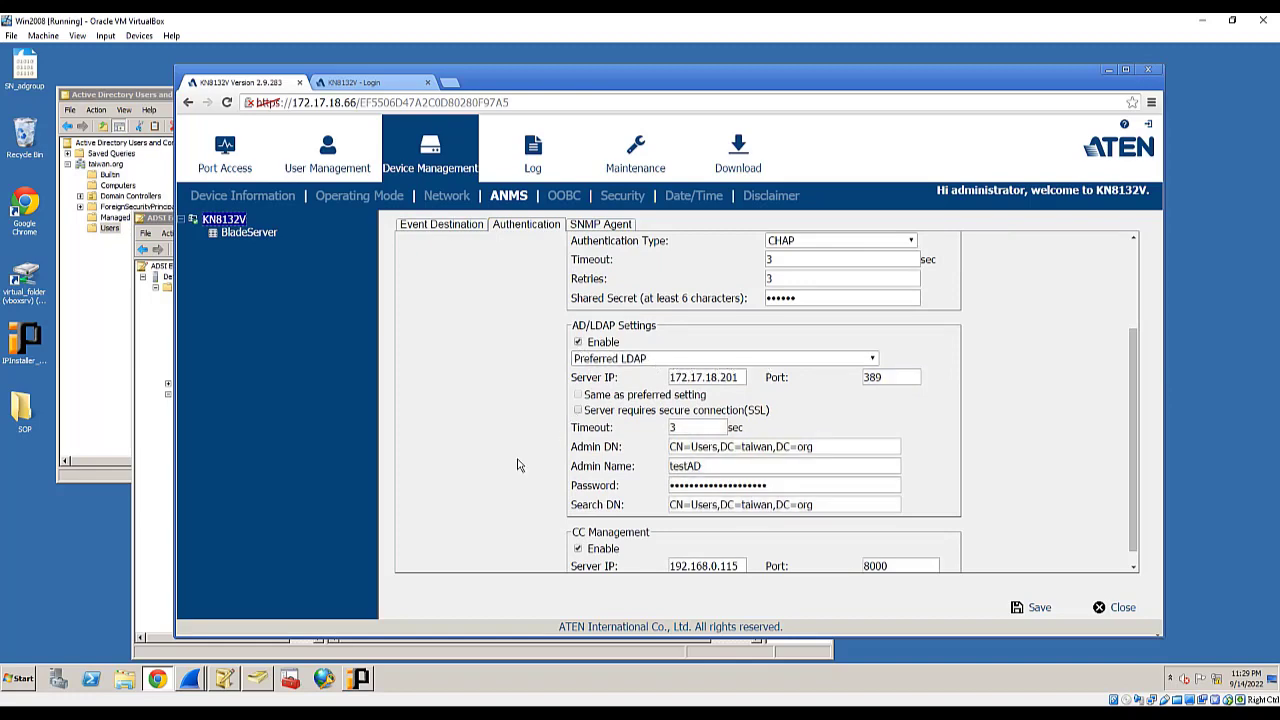
- Clear the stored Password, Search DN, Admin Name and Admin DN values
left_click(625, 482)
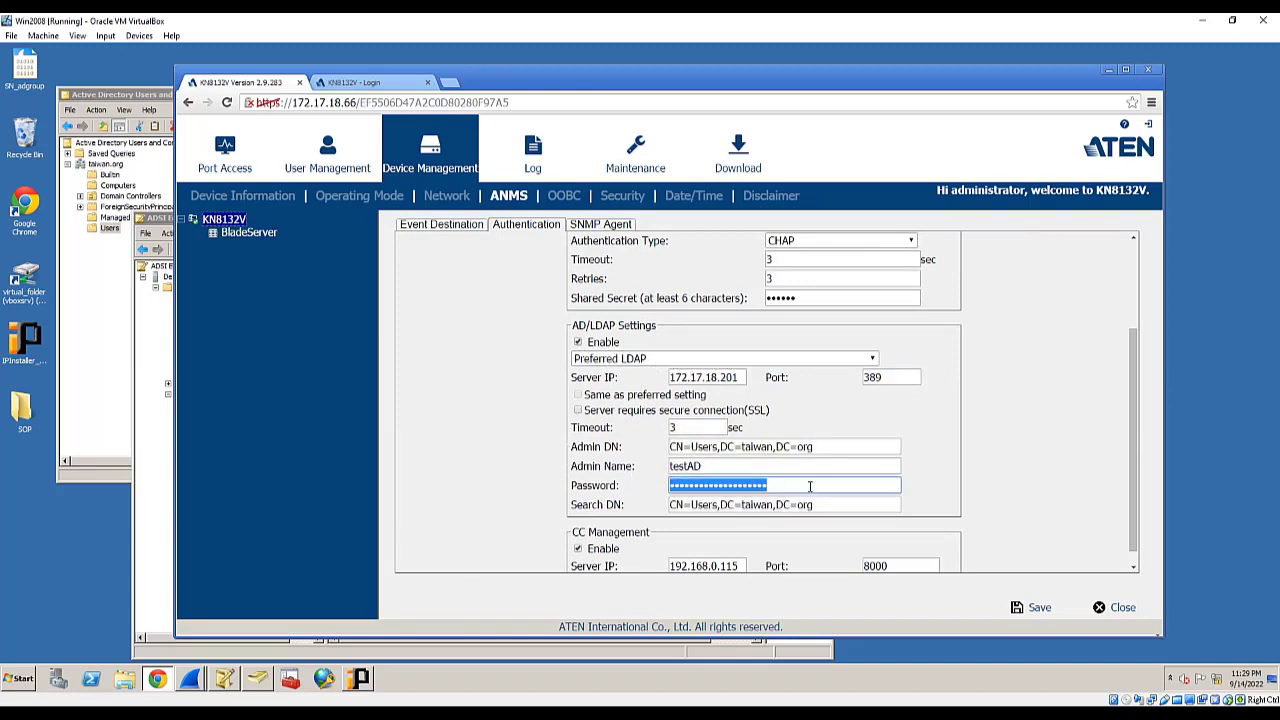
key("BackSpace")
left_click_drag(820, 505, 659, 505)
key("BackSpace")
double_click(708, 468)
key("BackSpace")
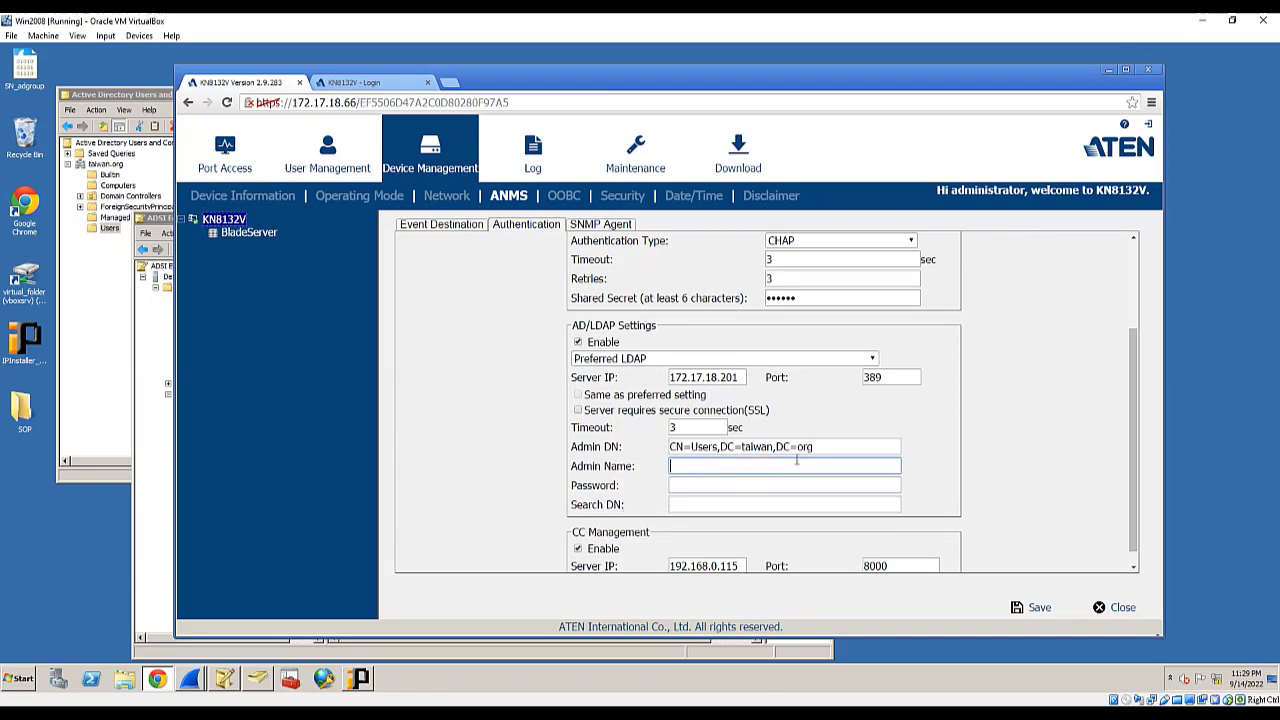
left_click_drag(826, 451, 618, 451)
key("BackSpace")
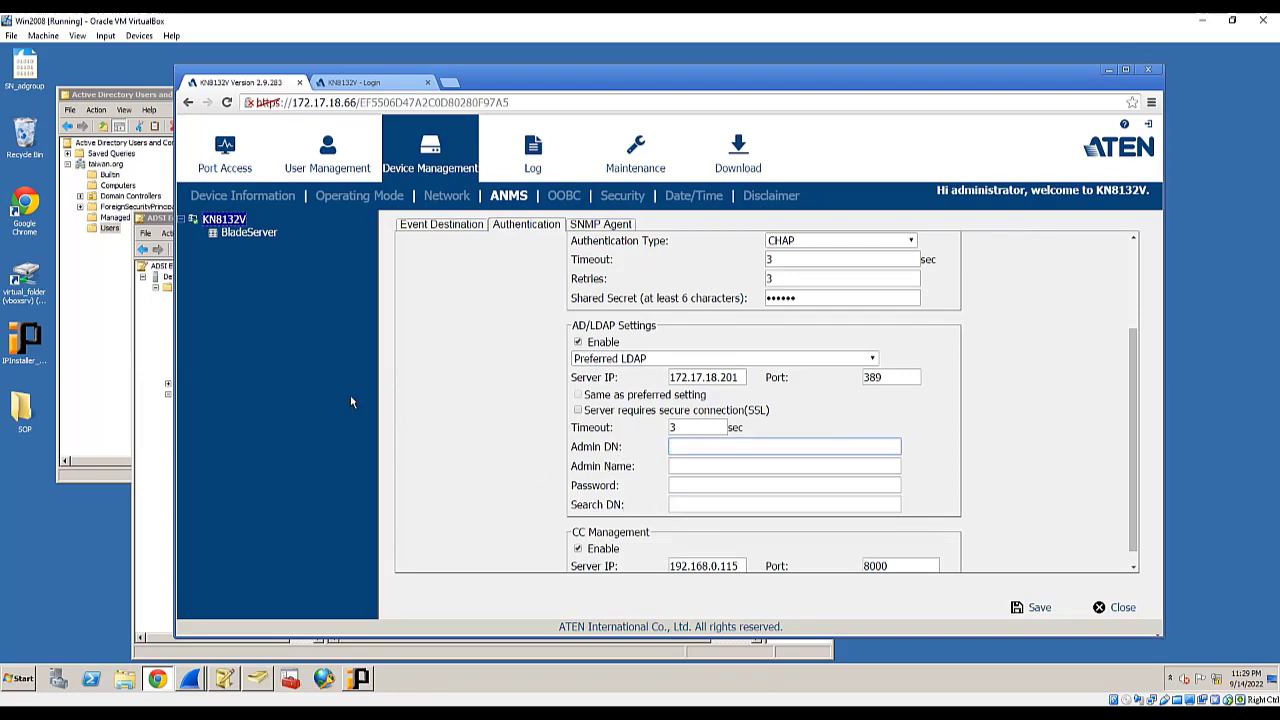
left_click(160, 219)
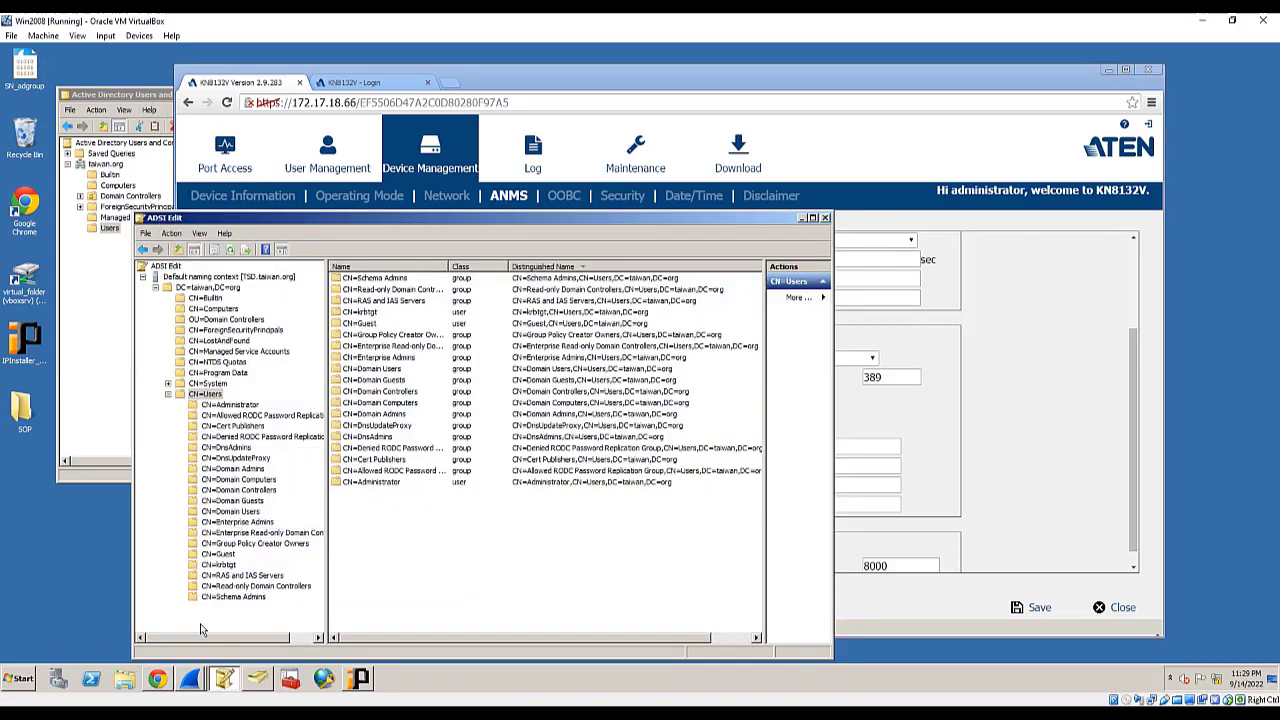
- Start a new user in taiwan.org/Users named forADconnection with logon name forADconnection
left_click(260, 680)
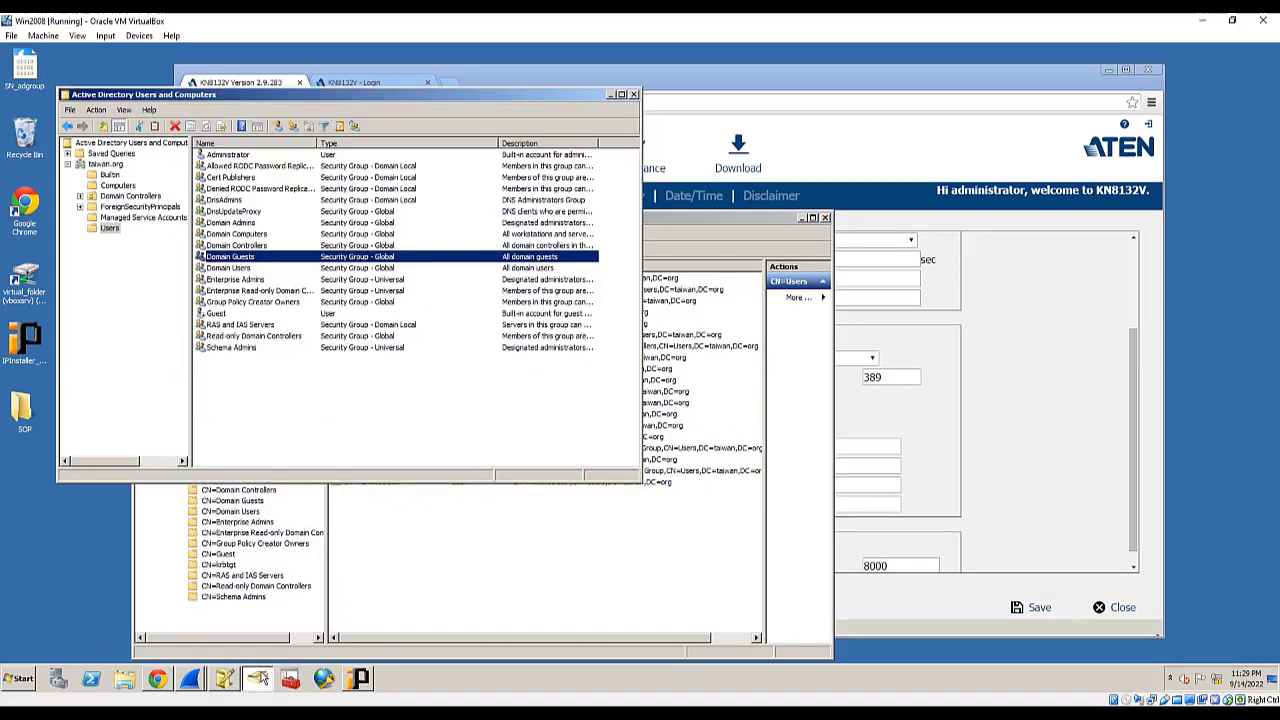
left_click(112, 230)
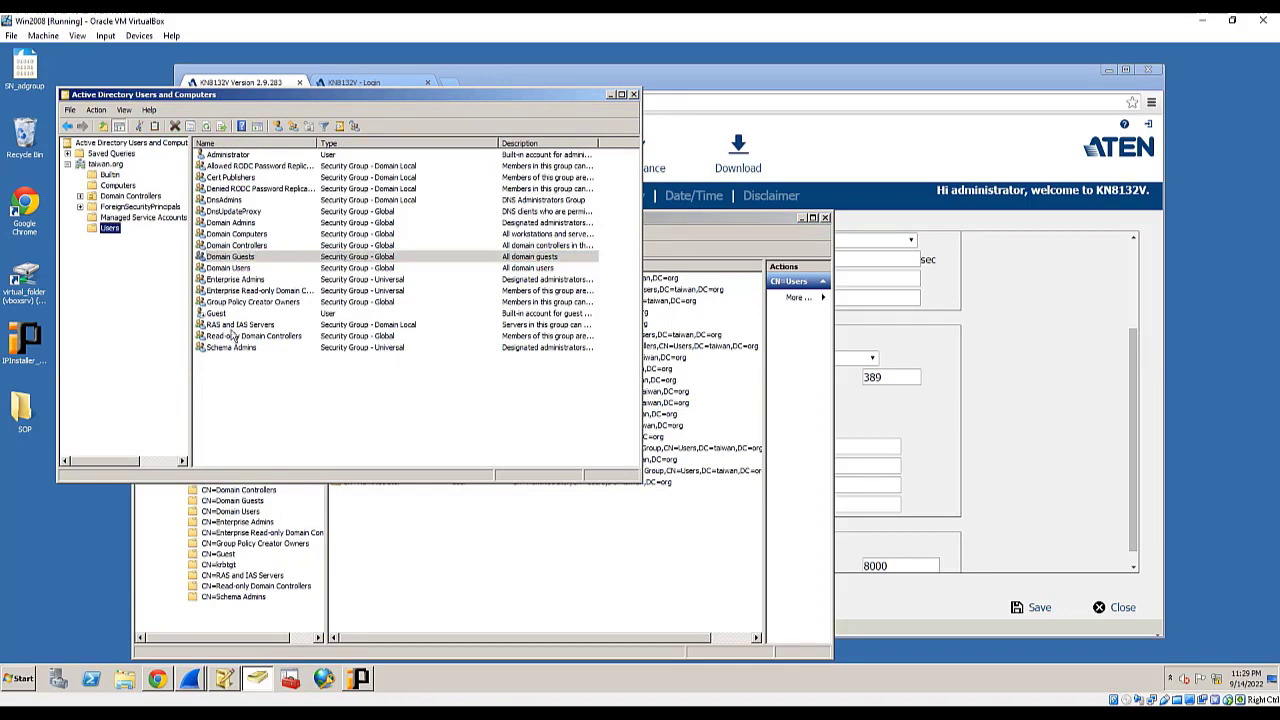
left_click_drag(318, 96, 558, 167)
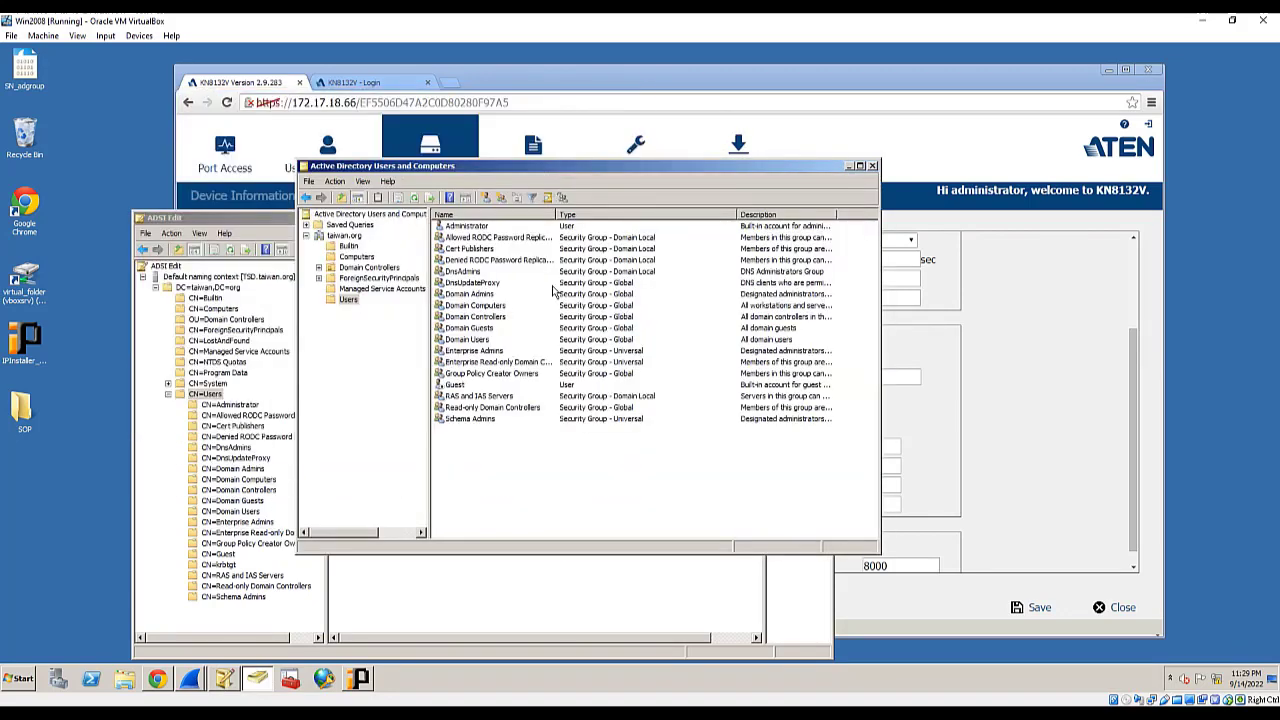
right_click(481, 486)
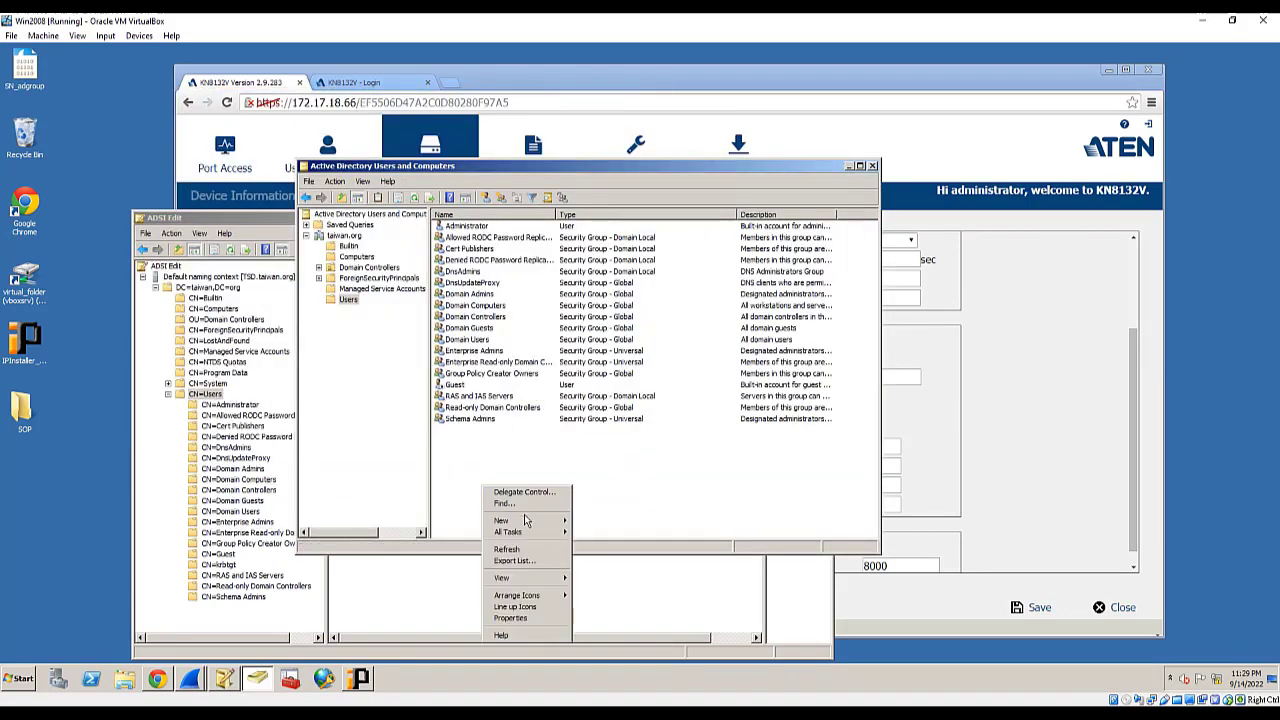
mouse_move(524, 523)
left_click(589, 599)
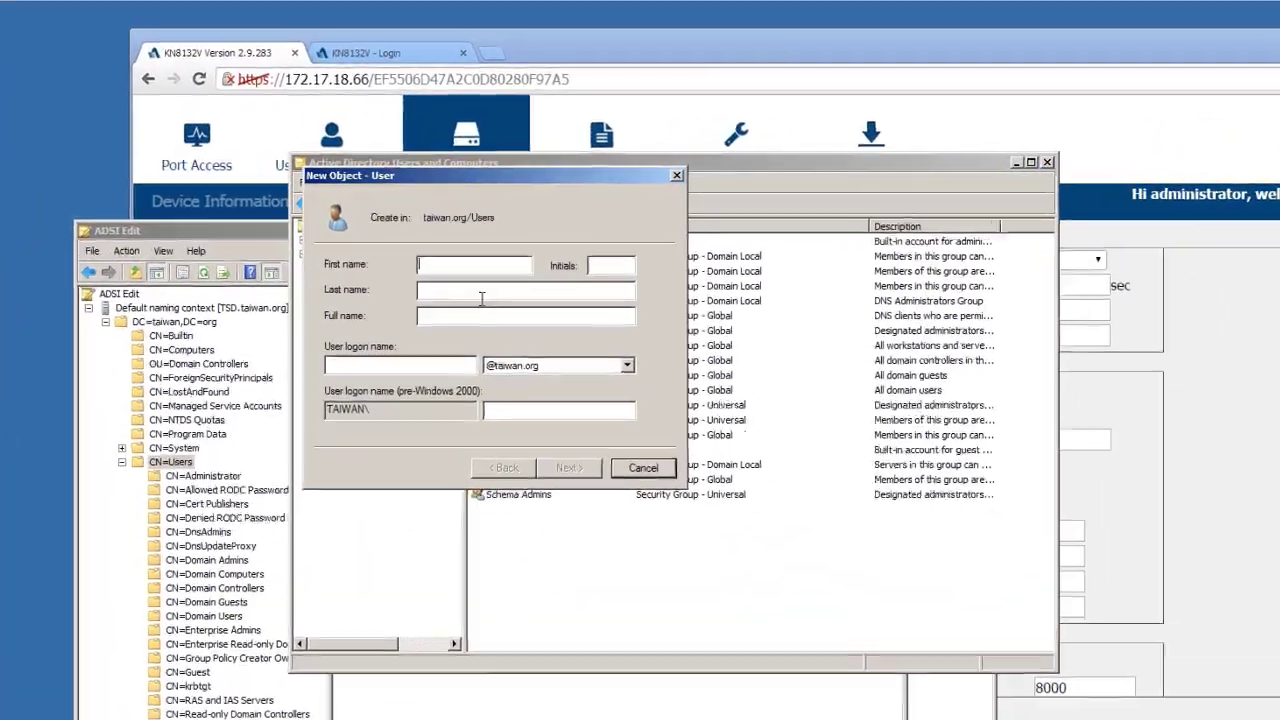
type("for")
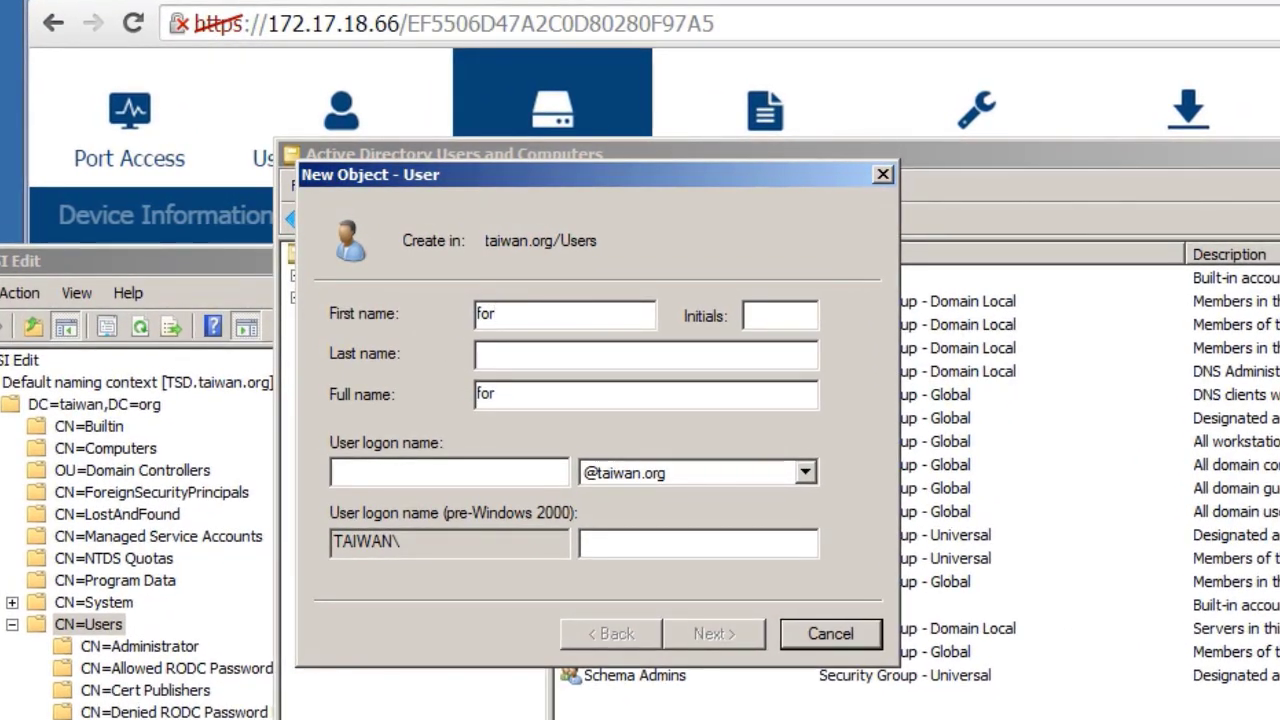
type("ADconnection")
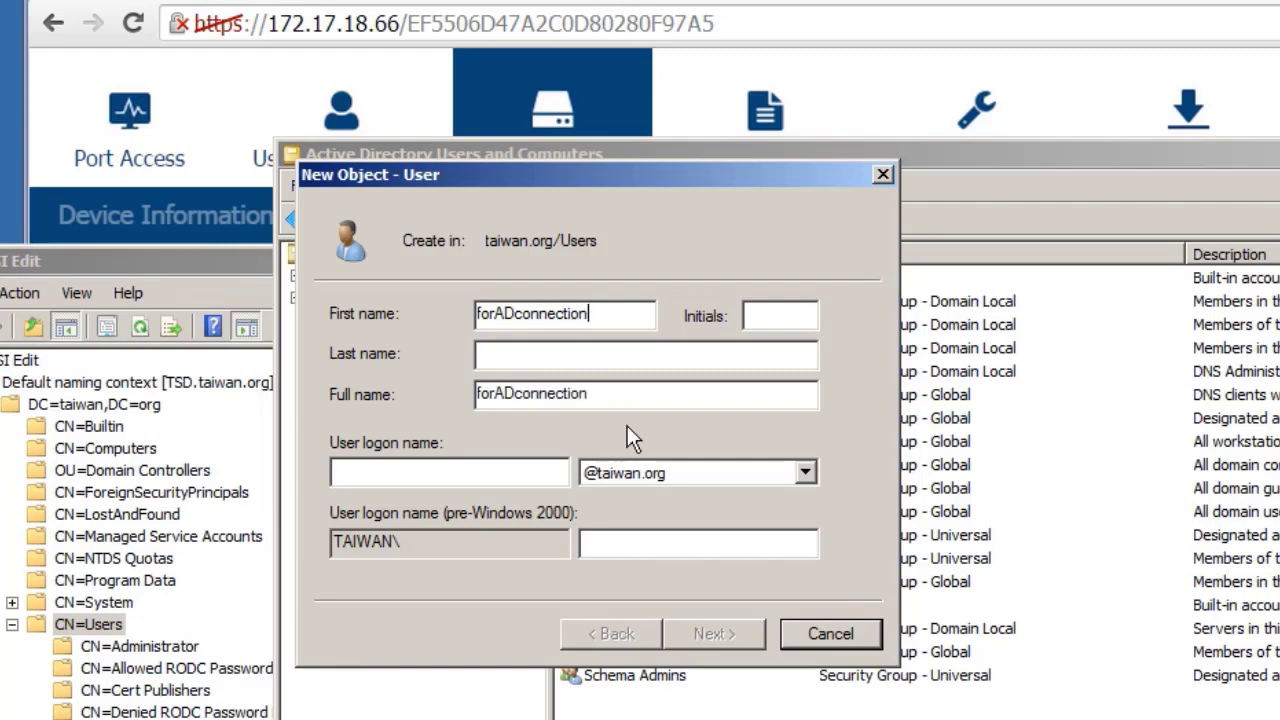
left_click(489, 472)
type("fora")
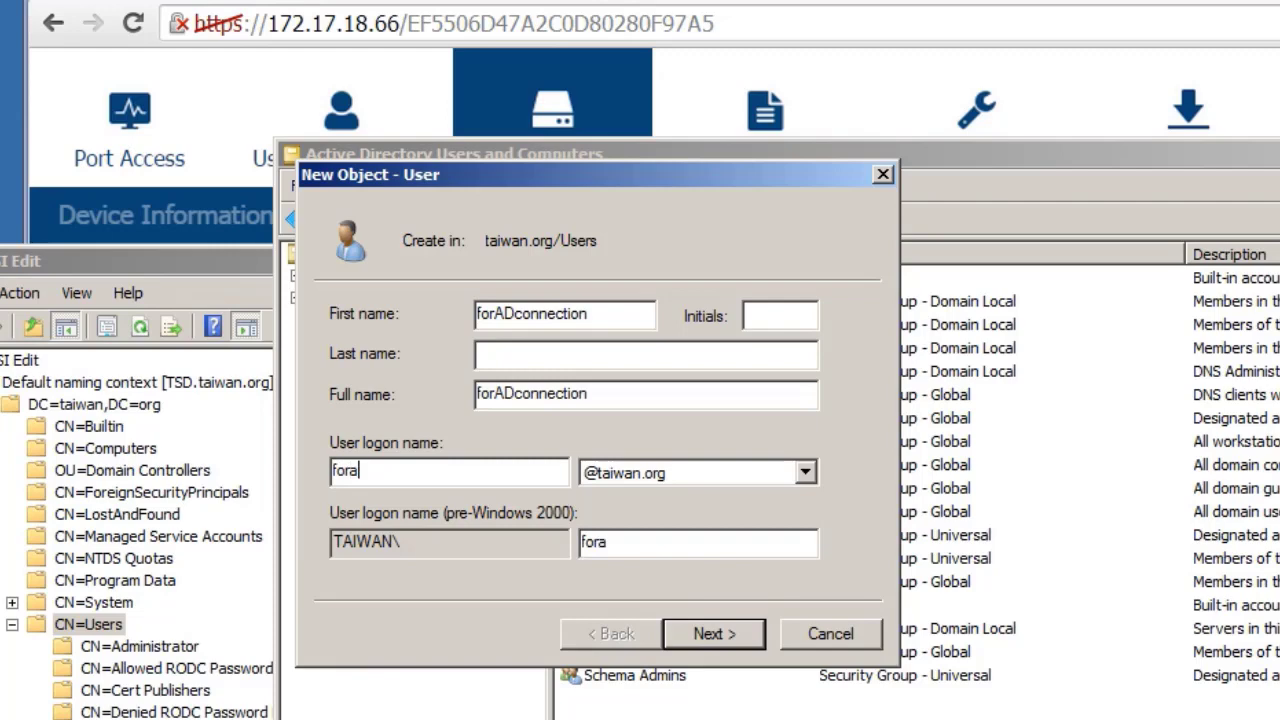
key("BackSpace")
type("ADconnection")
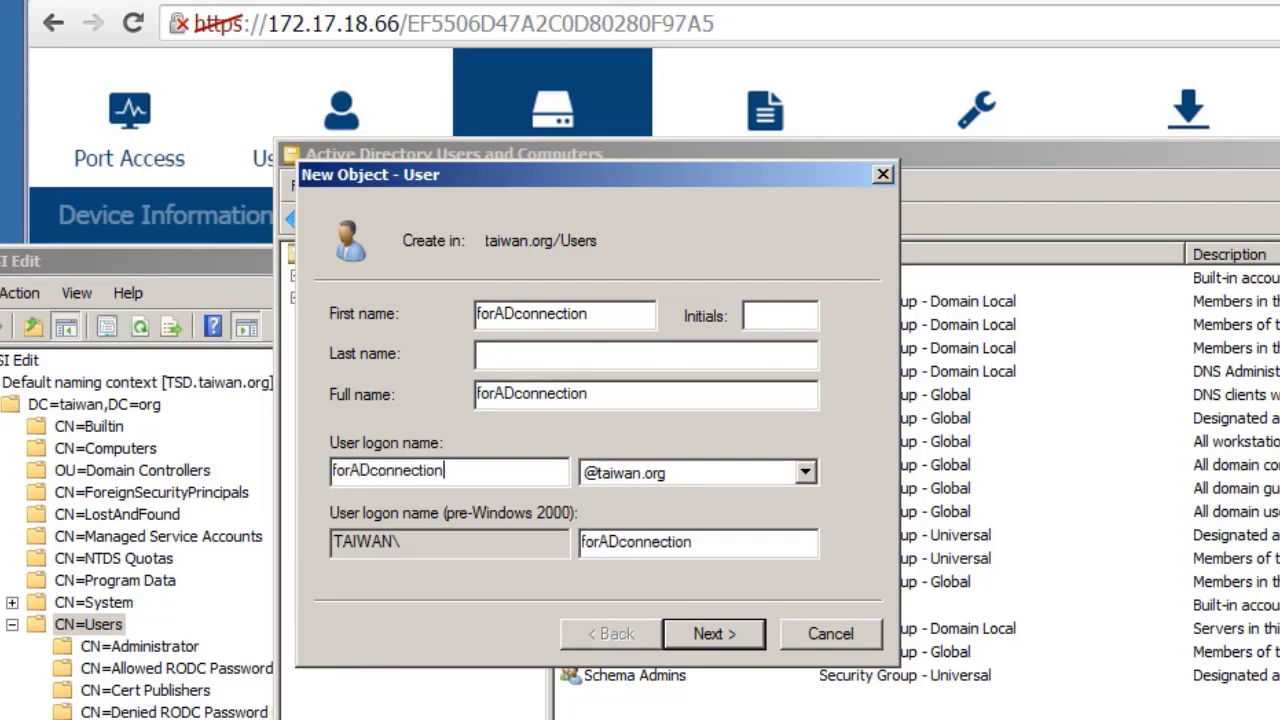
- Give forADconnection a password that never expires and finish creating the account
left_click(723, 636)
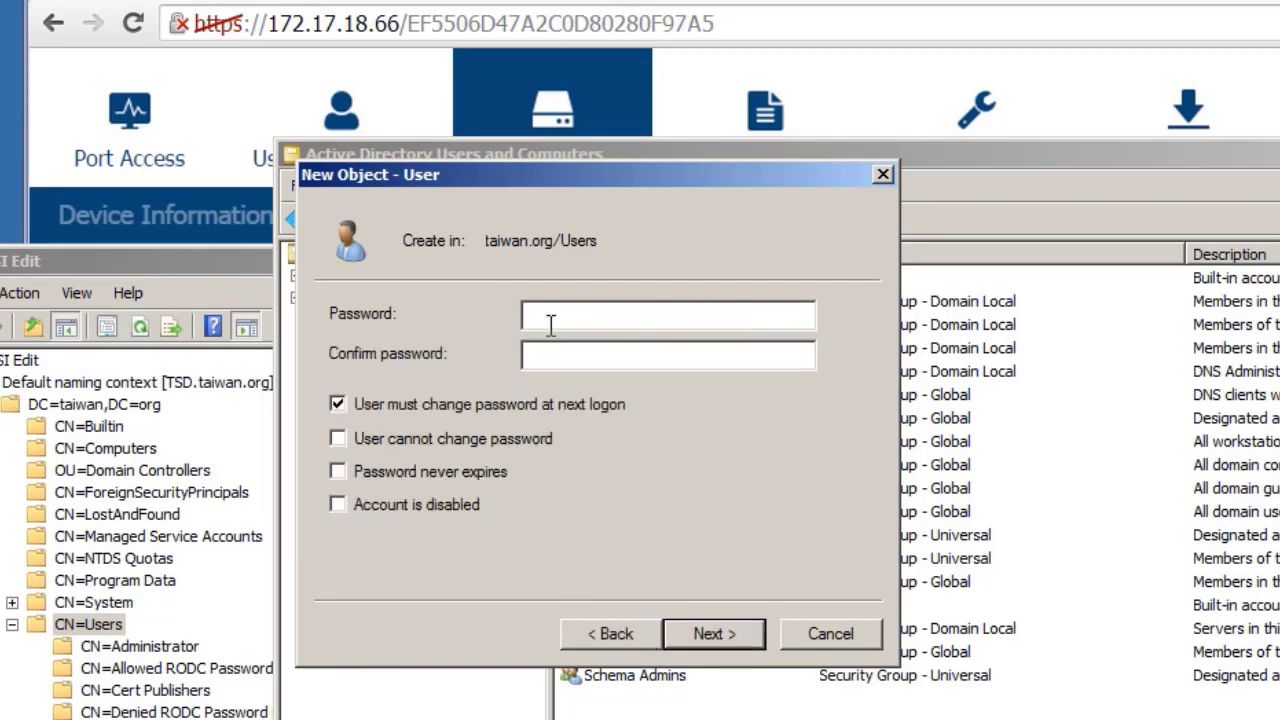
type("********")
key("Tab")
type("********")
left_click(338, 472)
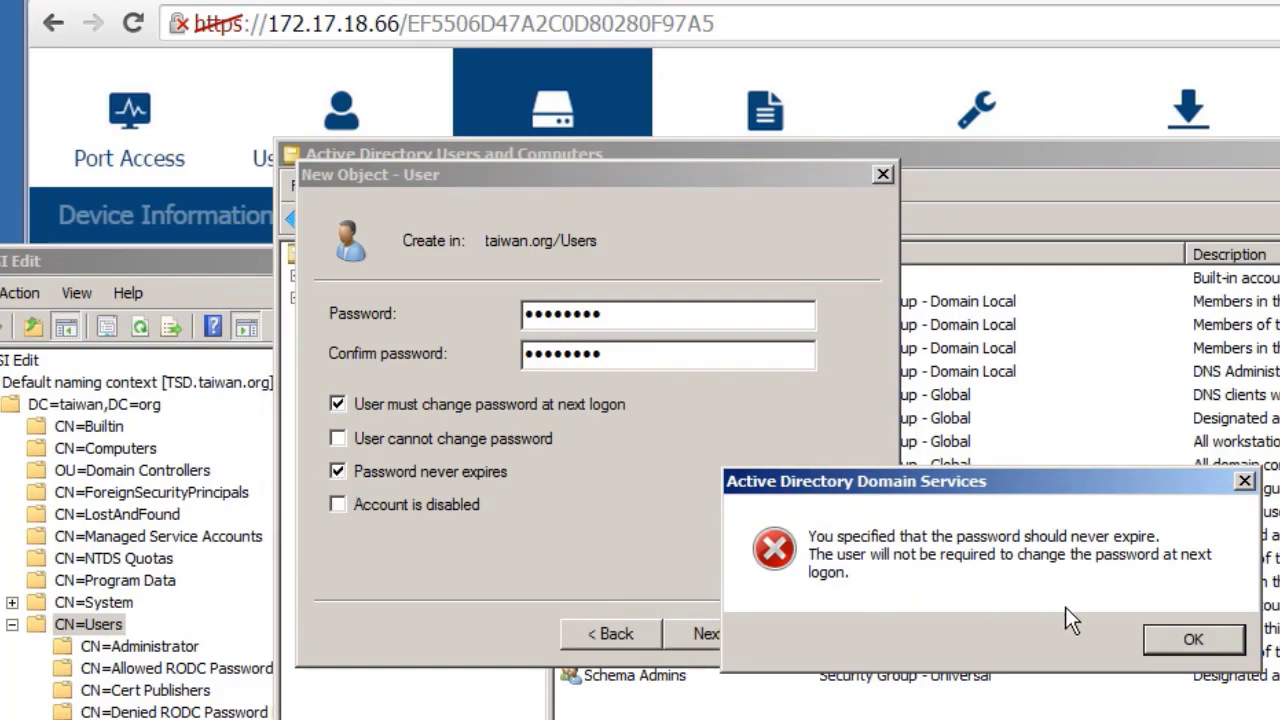
left_click(1193, 640)
left_click(717, 633)
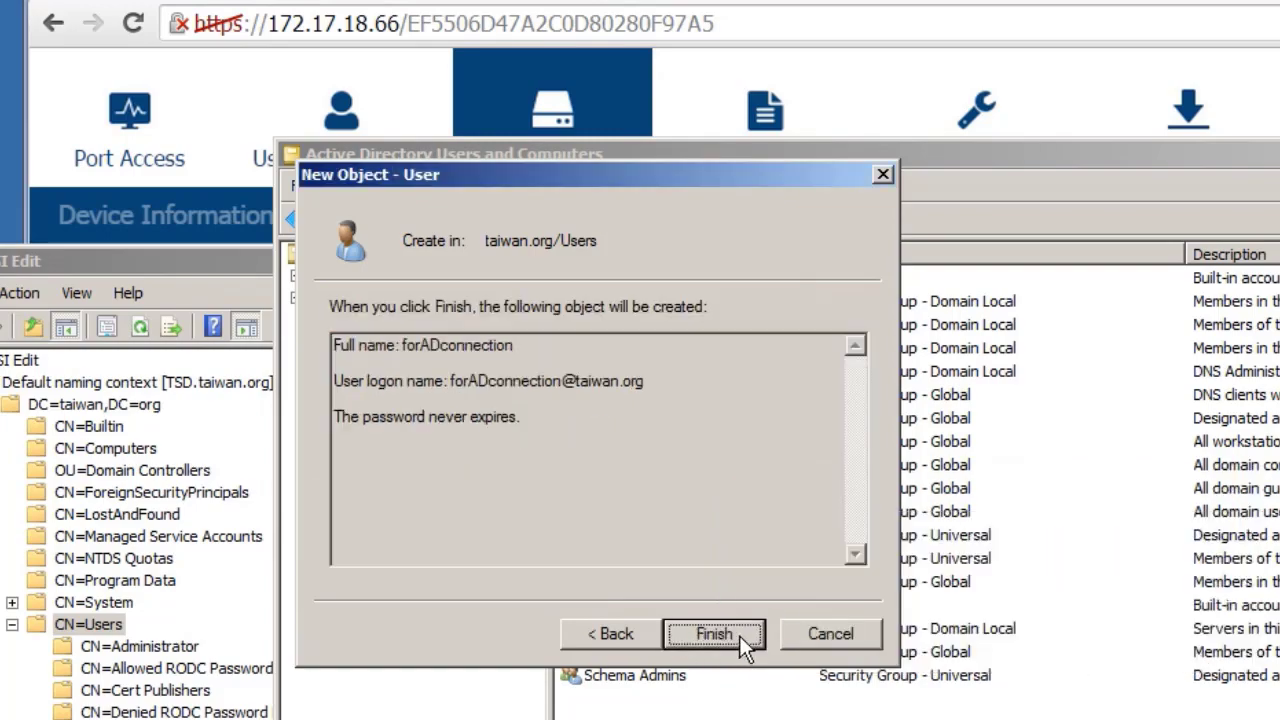
left_click(728, 644)
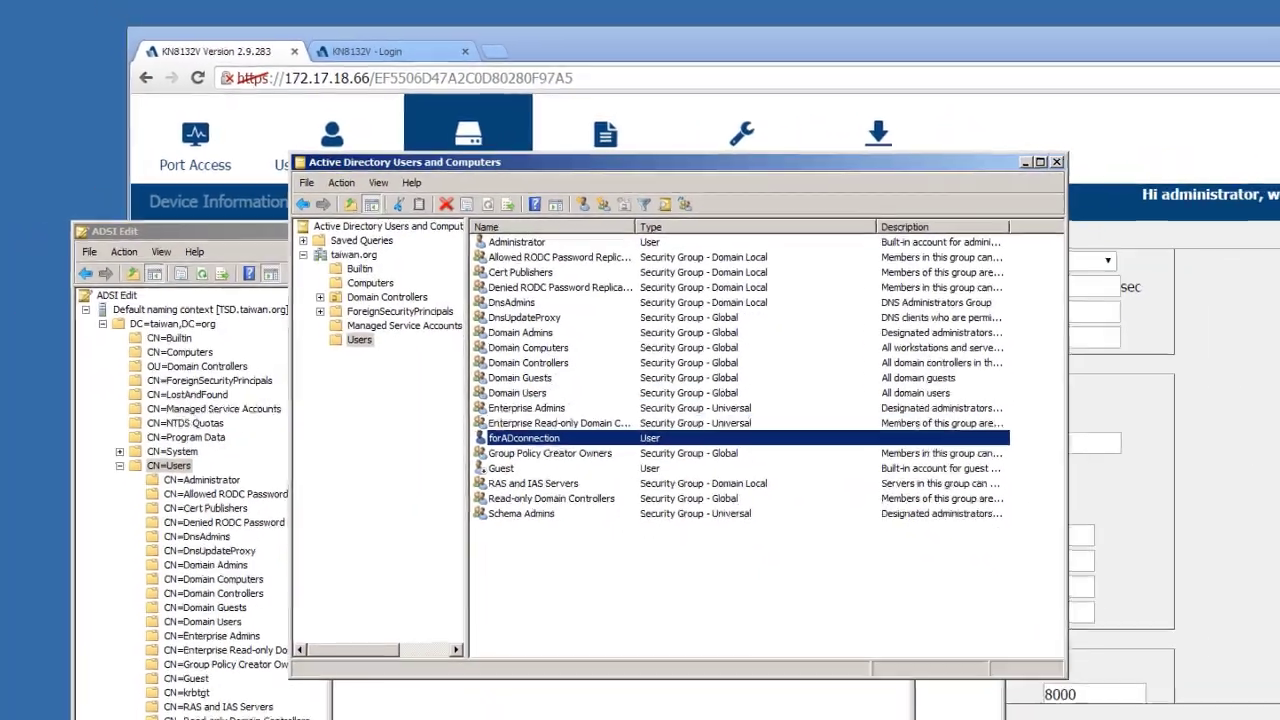
- Refresh CN=Users in ADSI Edit and select CN=forADconnection to read its DN
left_click(417, 667)
right_click(404, 602)
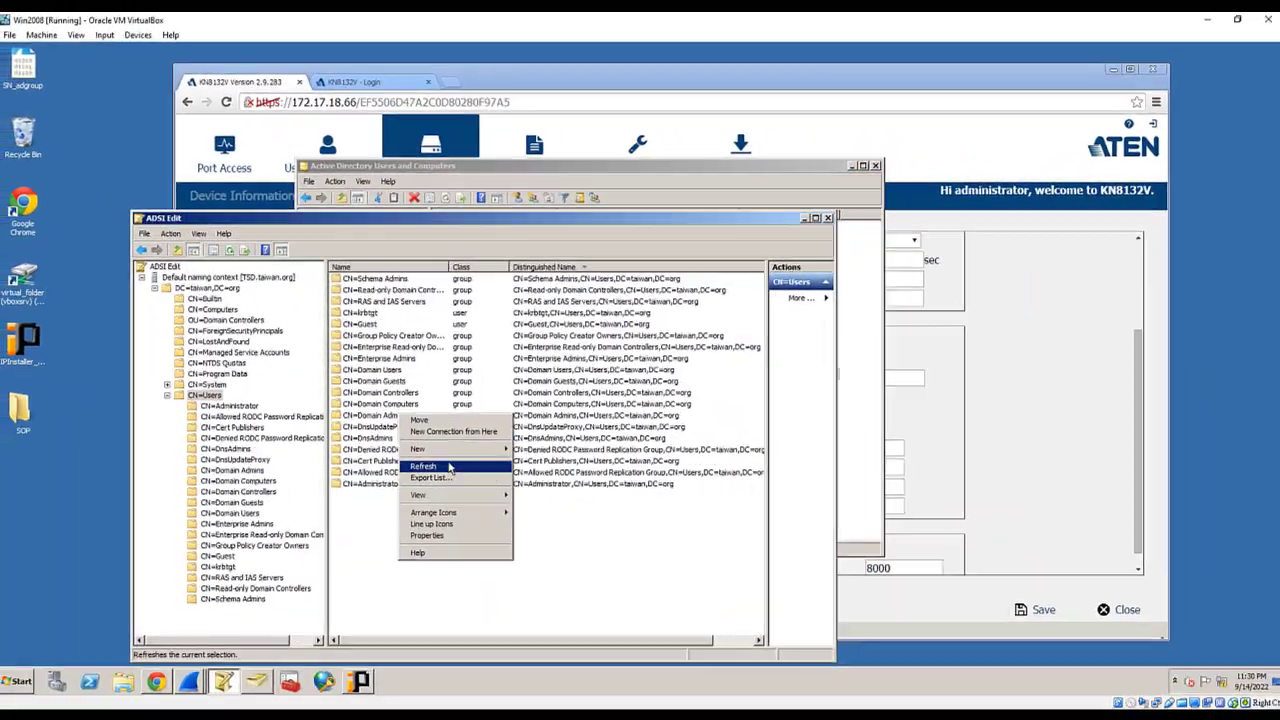
left_click(428, 476)
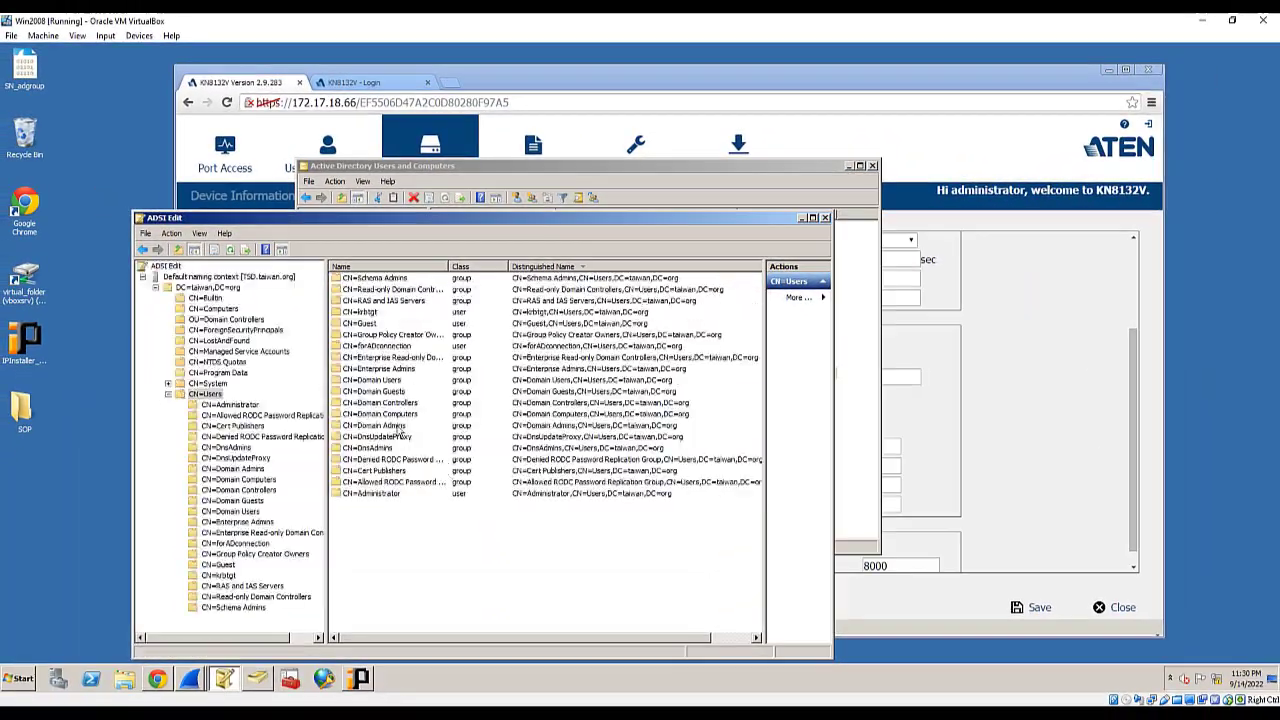
left_click(404, 354)
left_click(984, 412)
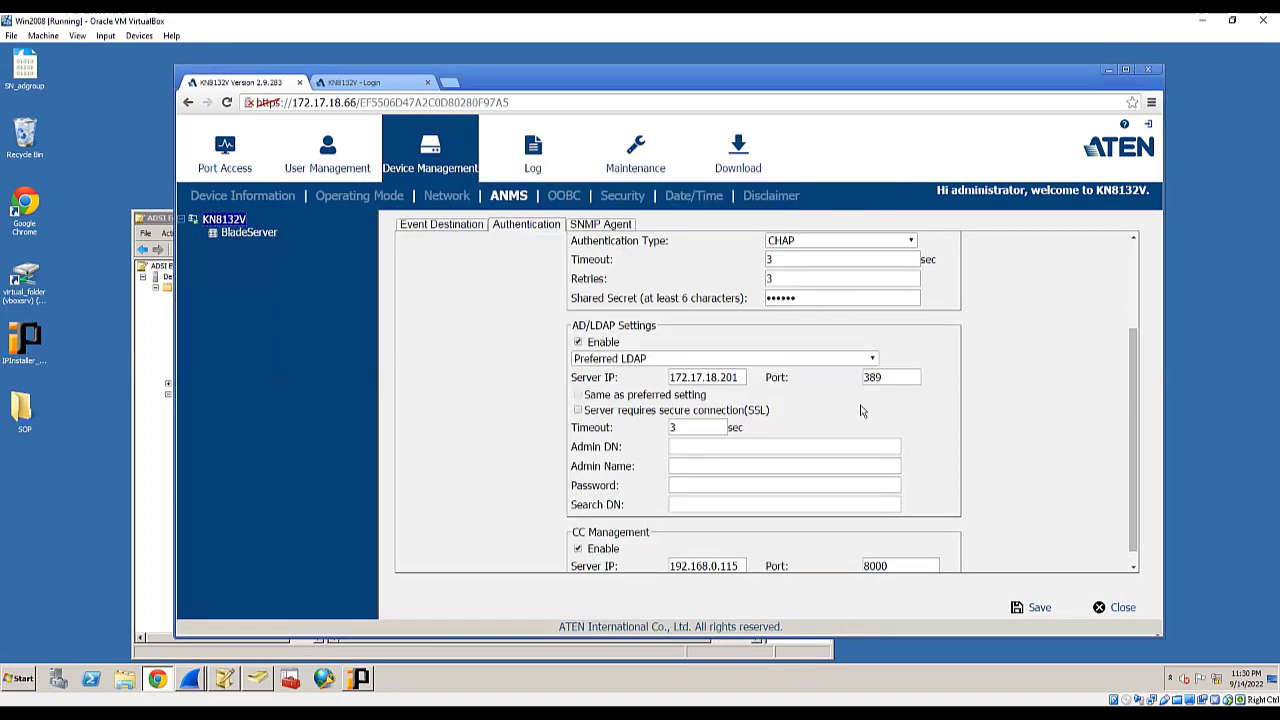
- Enter foradconnection as the AD/LDAP Admin Name along with its bind password
left_click(695, 447)
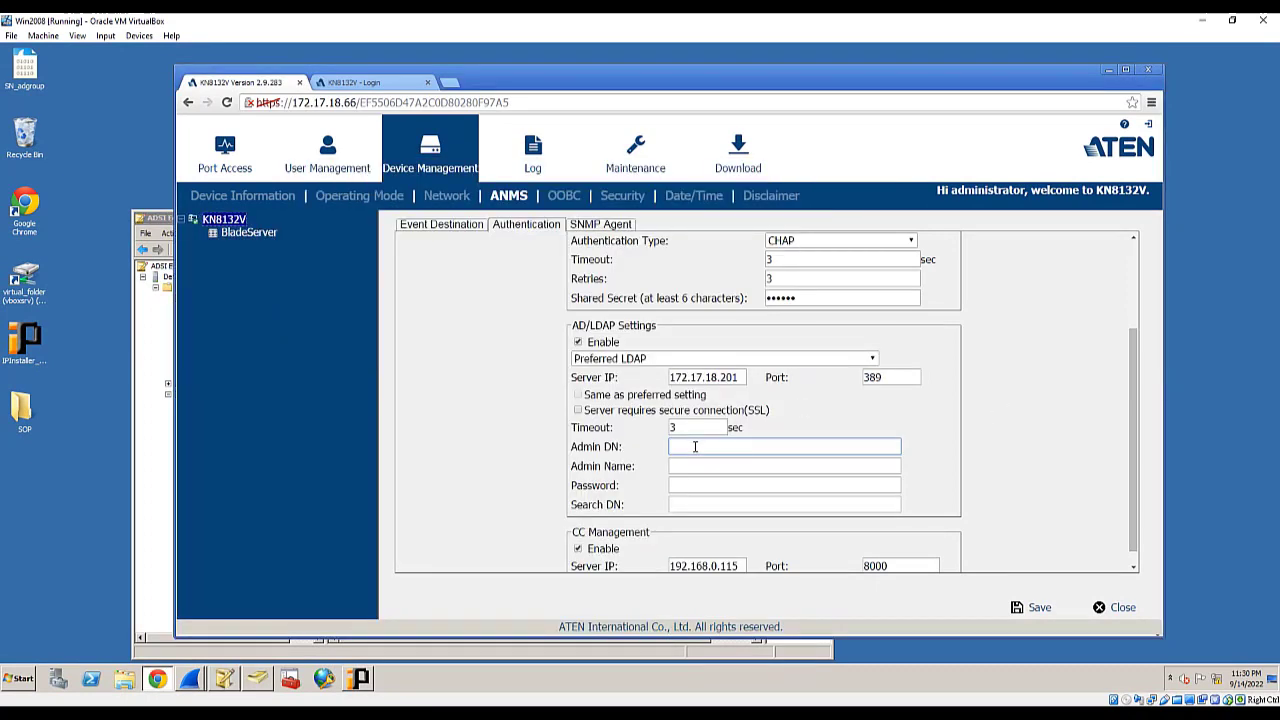
left_click(693, 467)
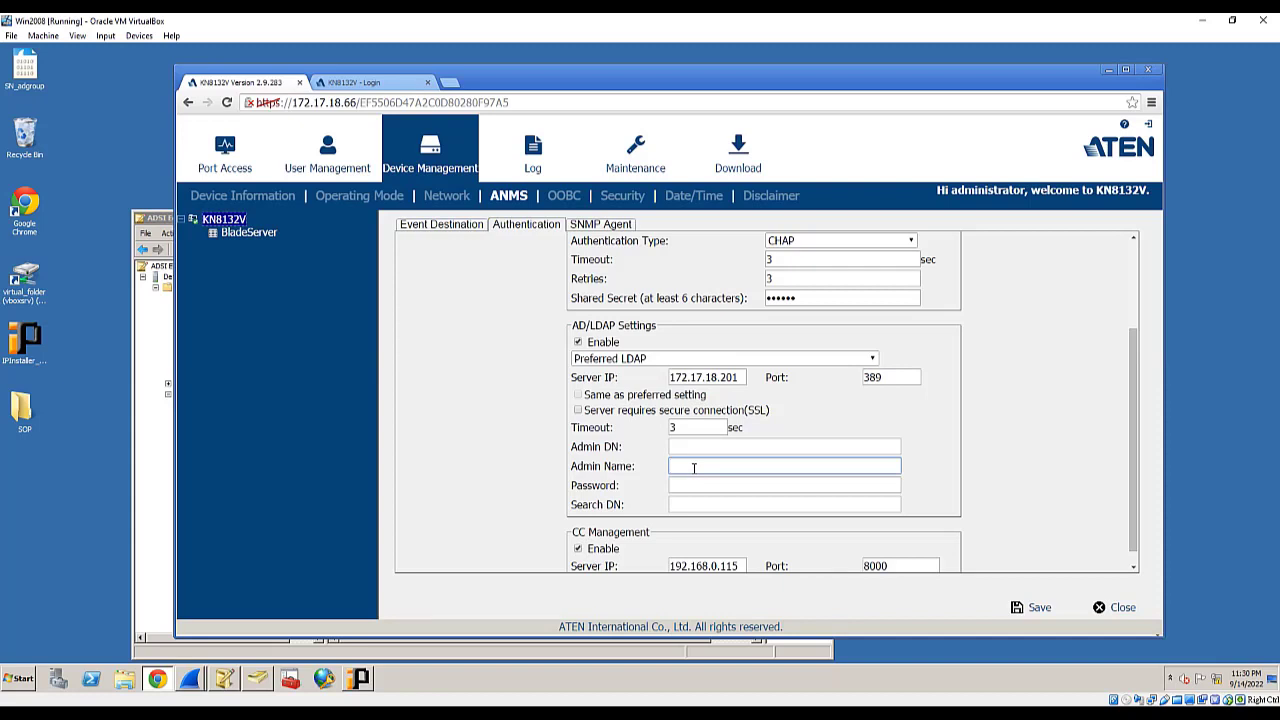
type("foradc")
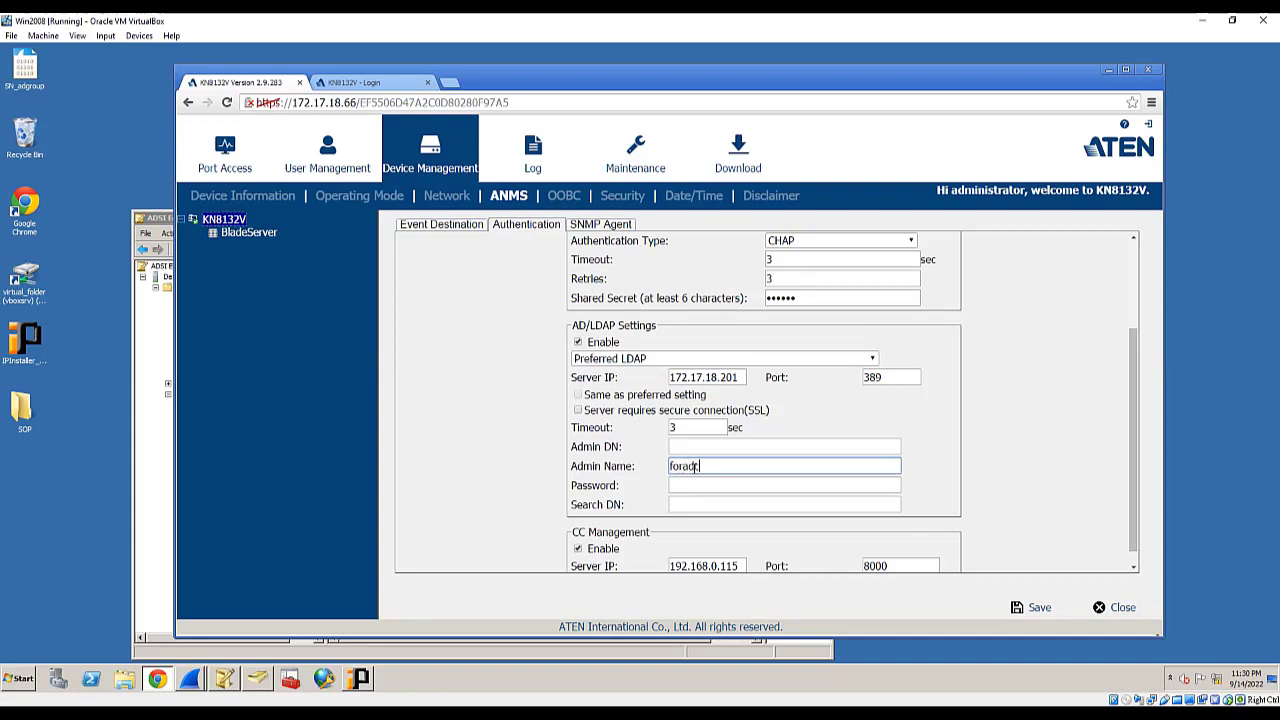
type("onnection")
key("Tab")
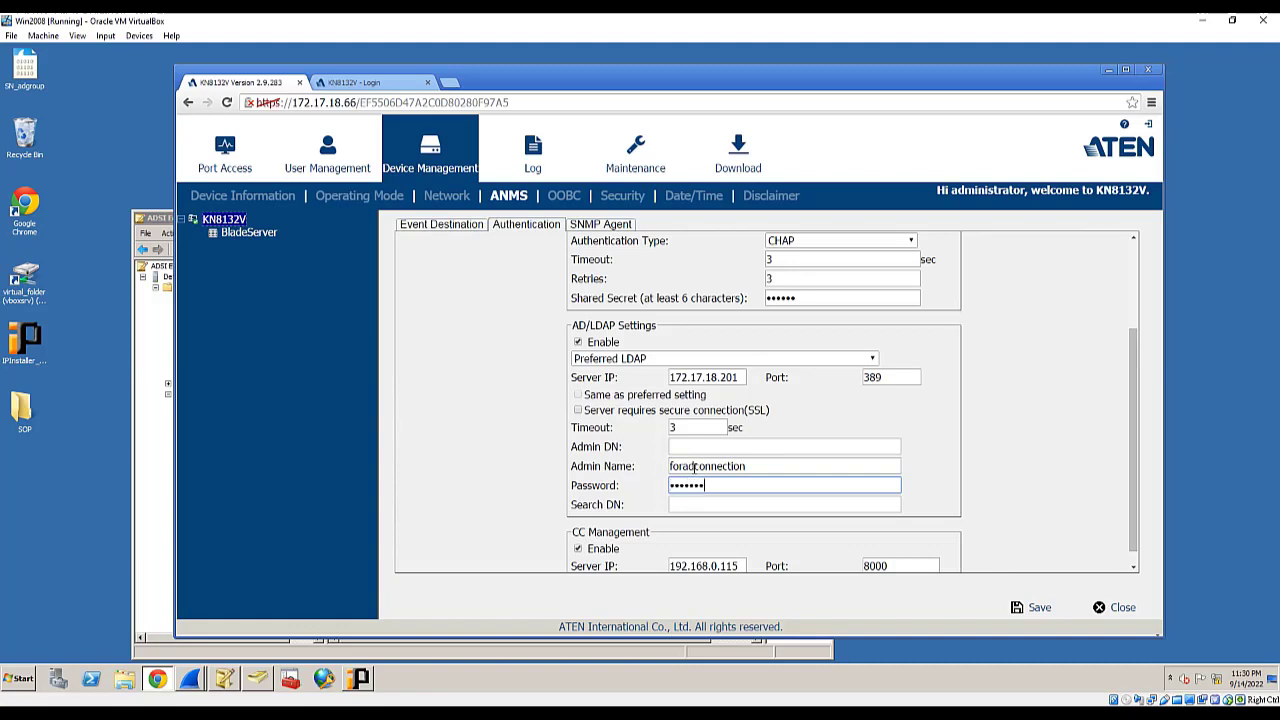
left_click(701, 449)
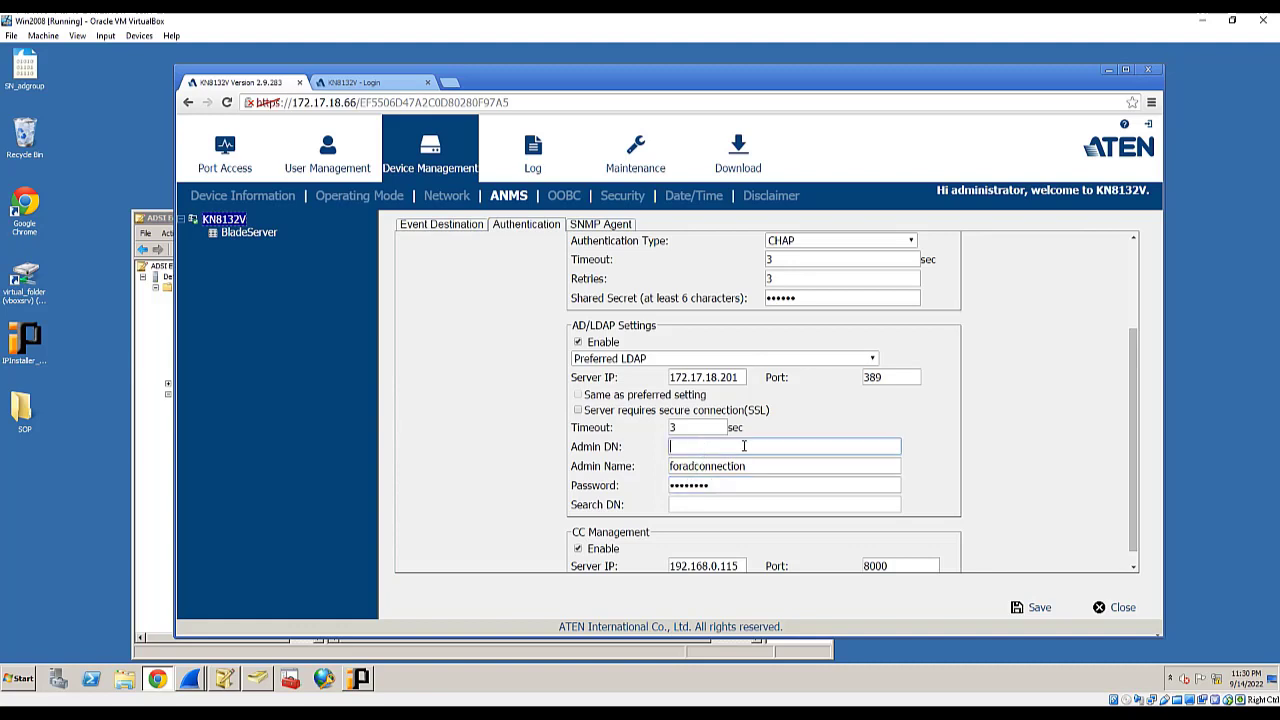
- Fill in the Admin DN as CN=Users,DC=taiwan,DC=org, using ADSI Edit as reference
left_click(168, 221)
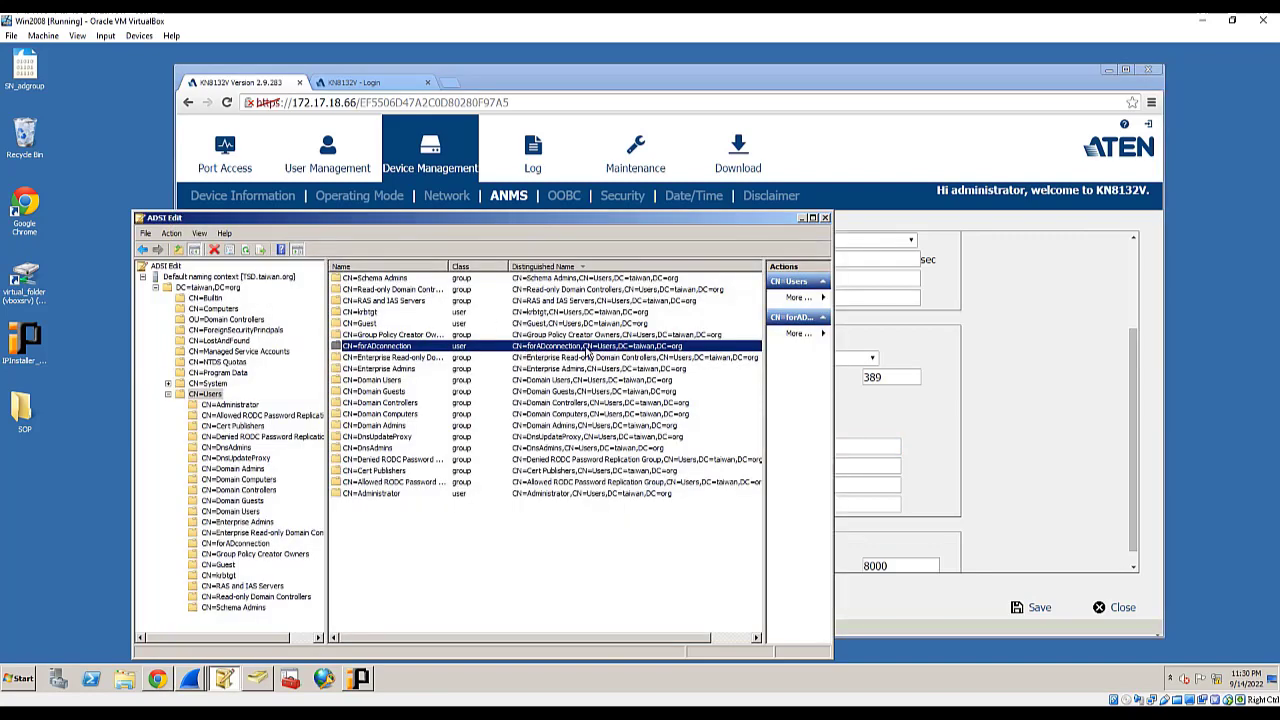
left_click_drag(646, 228, 550, 138)
left_click(575, 76)
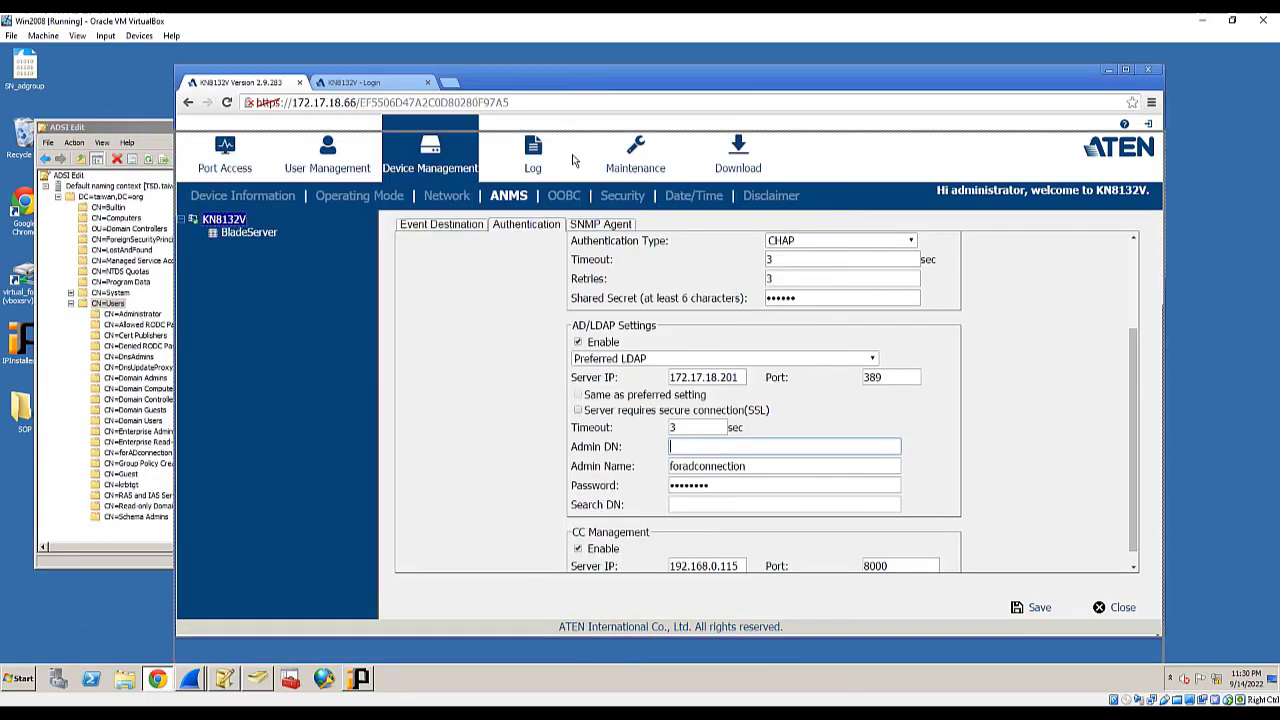
left_click_drag(575, 76, 562, 269)
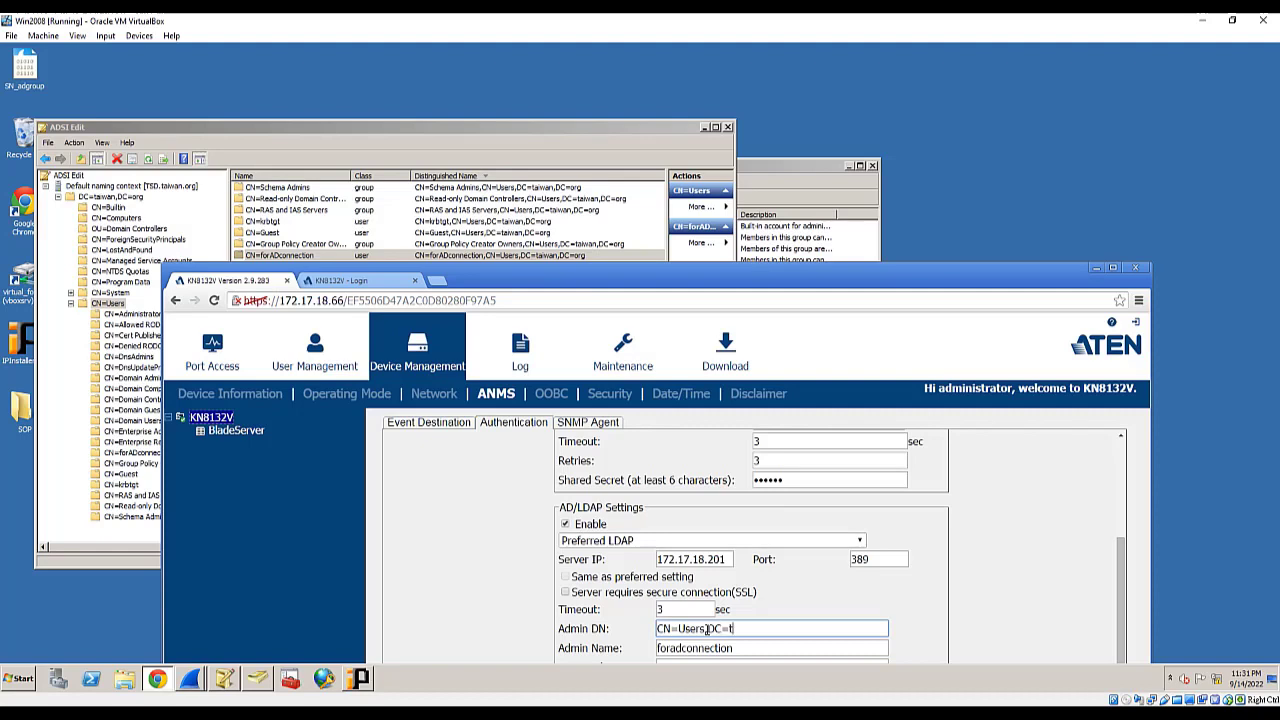
type("wan,DC=org")
left_click_drag(680, 278, 675, 75)
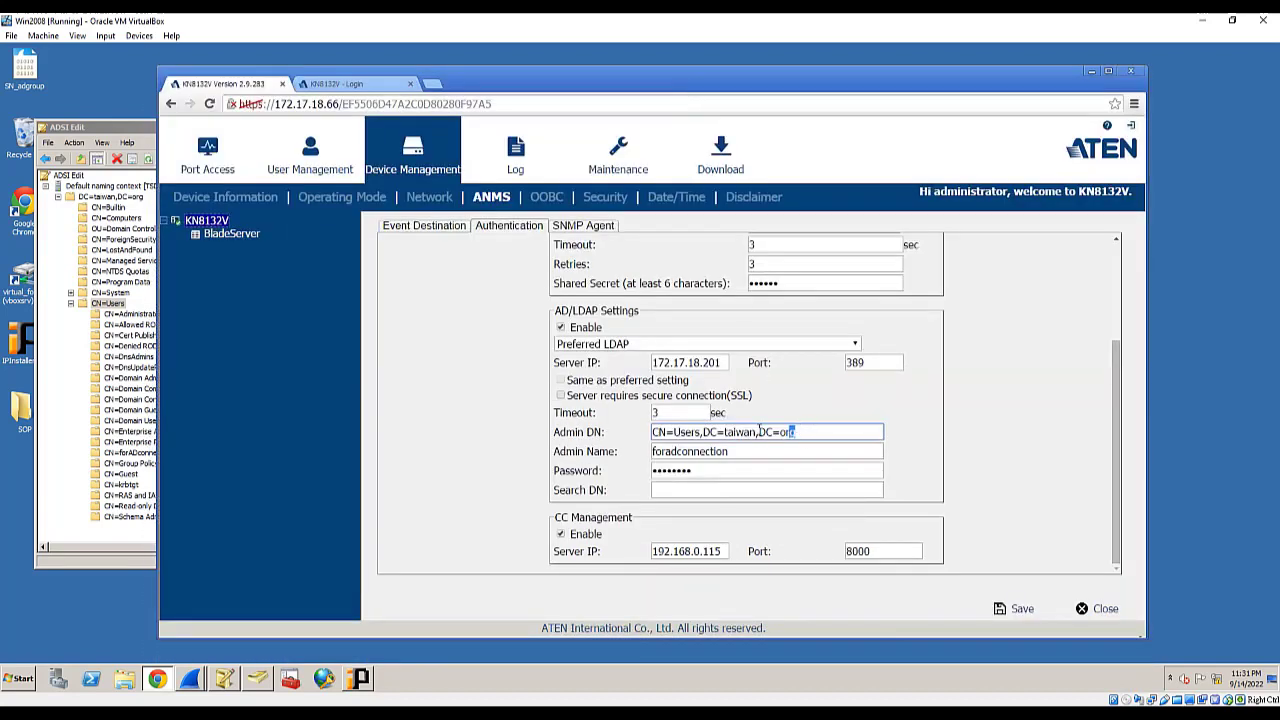
- Copy the Admin DN into Search DN and save the AD/LDAP settings
left_click_drag(760, 431, 614, 428)
key("ctrl+c")
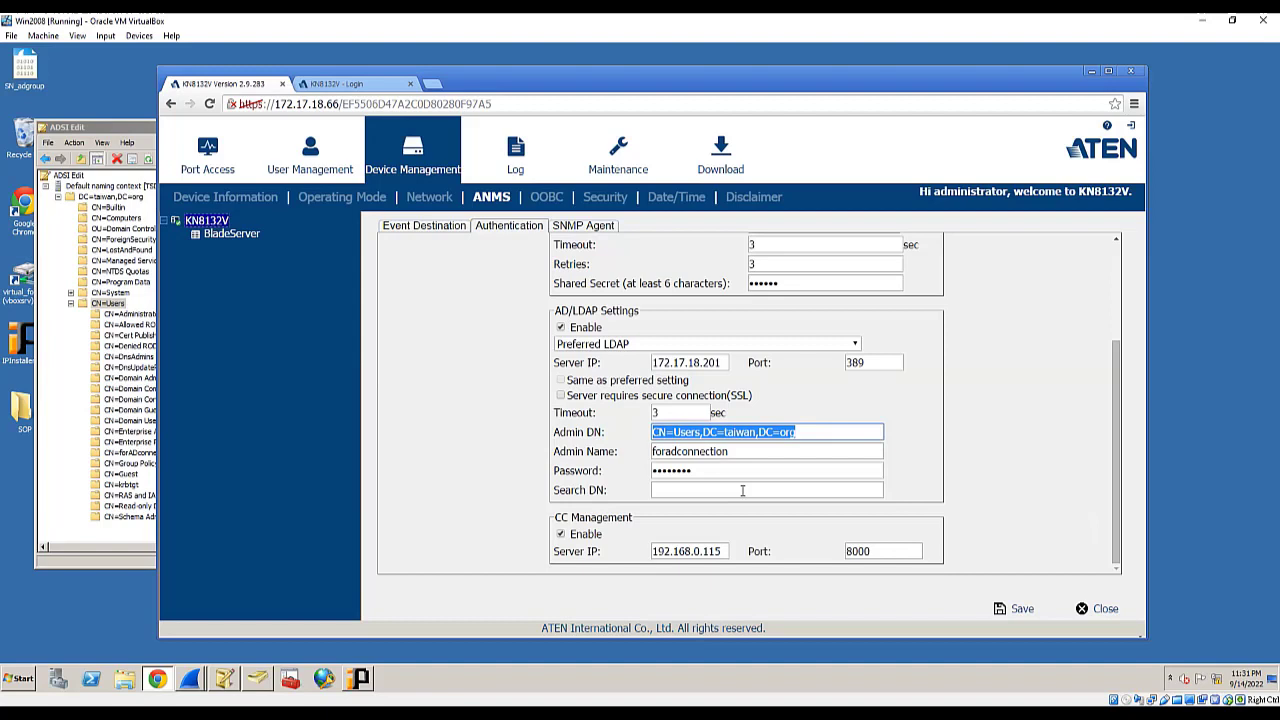
left_click(742, 490)
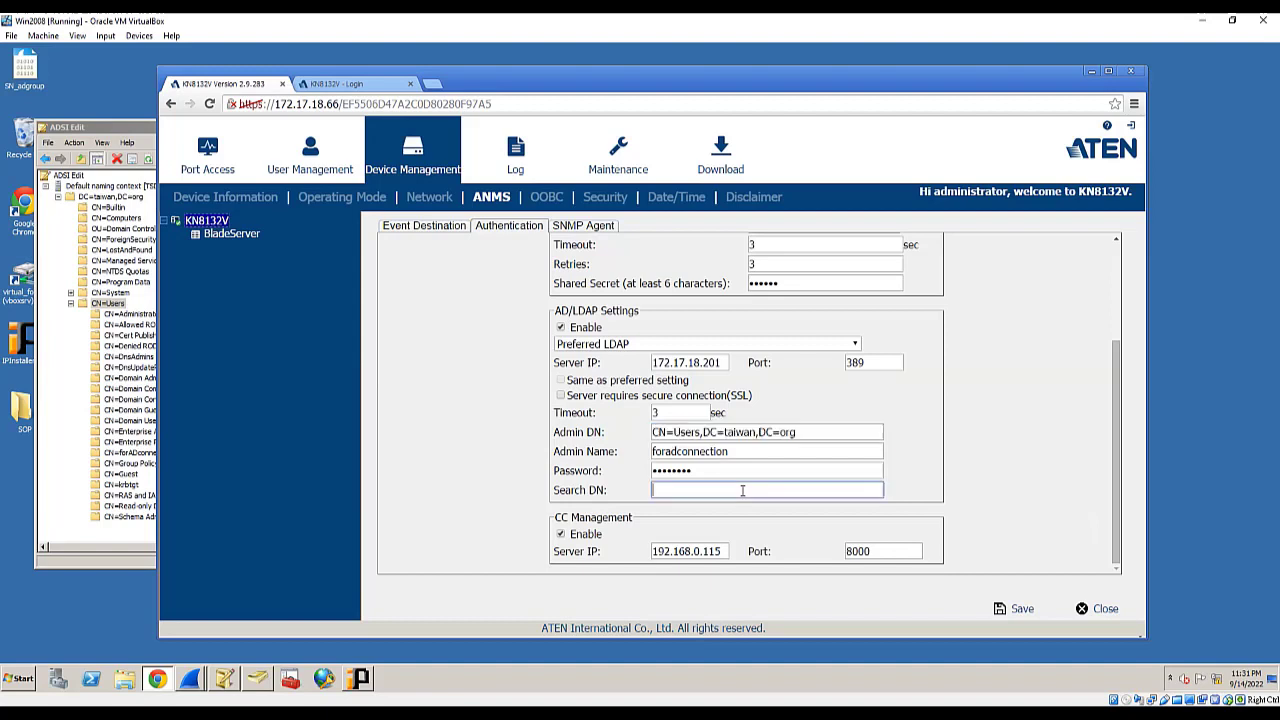
key("ctrl+v")
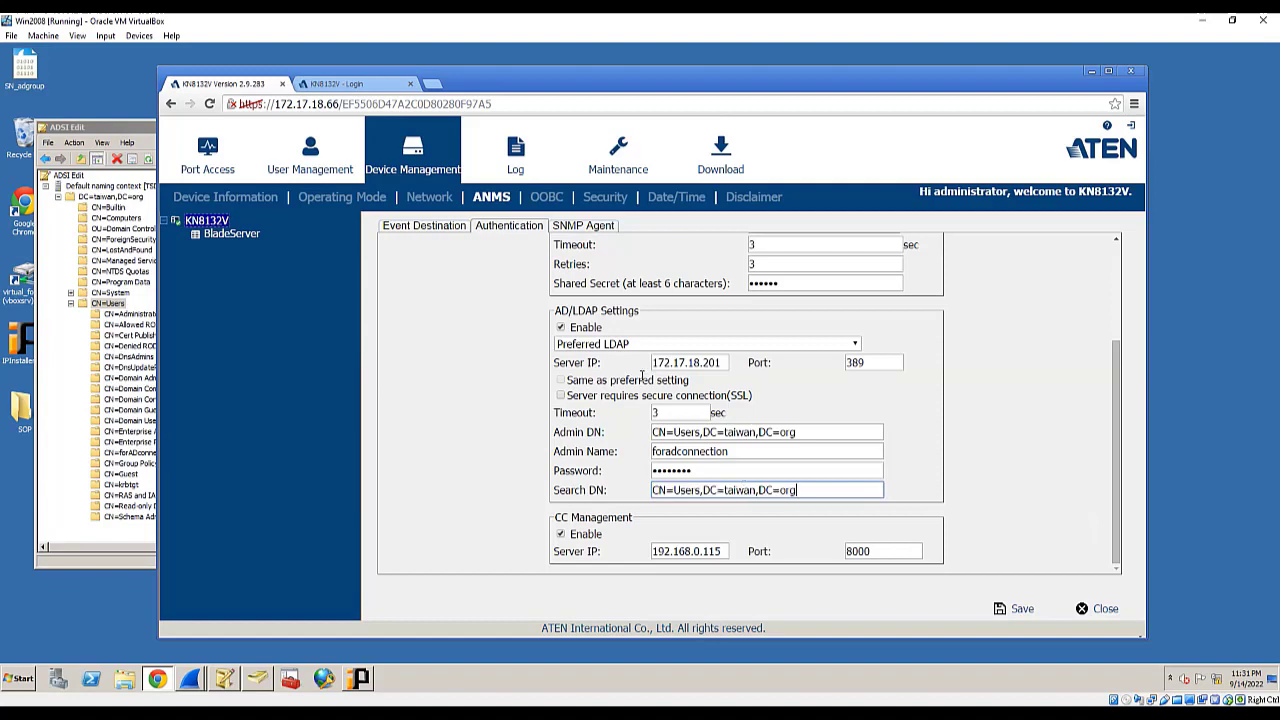
left_click(1012, 609)
- Attempt a KN8132V login with the AD user's credentials, which is rejected as invalid
left_click(653, 347)
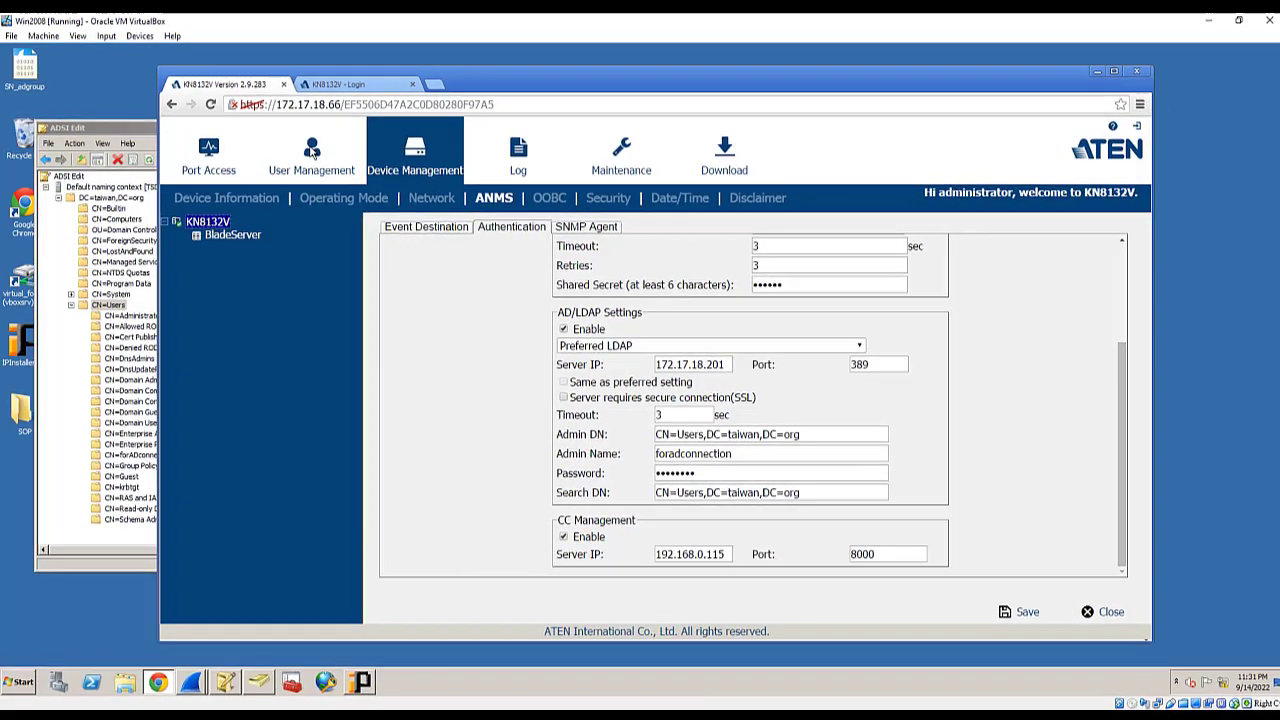
left_click(312, 150)
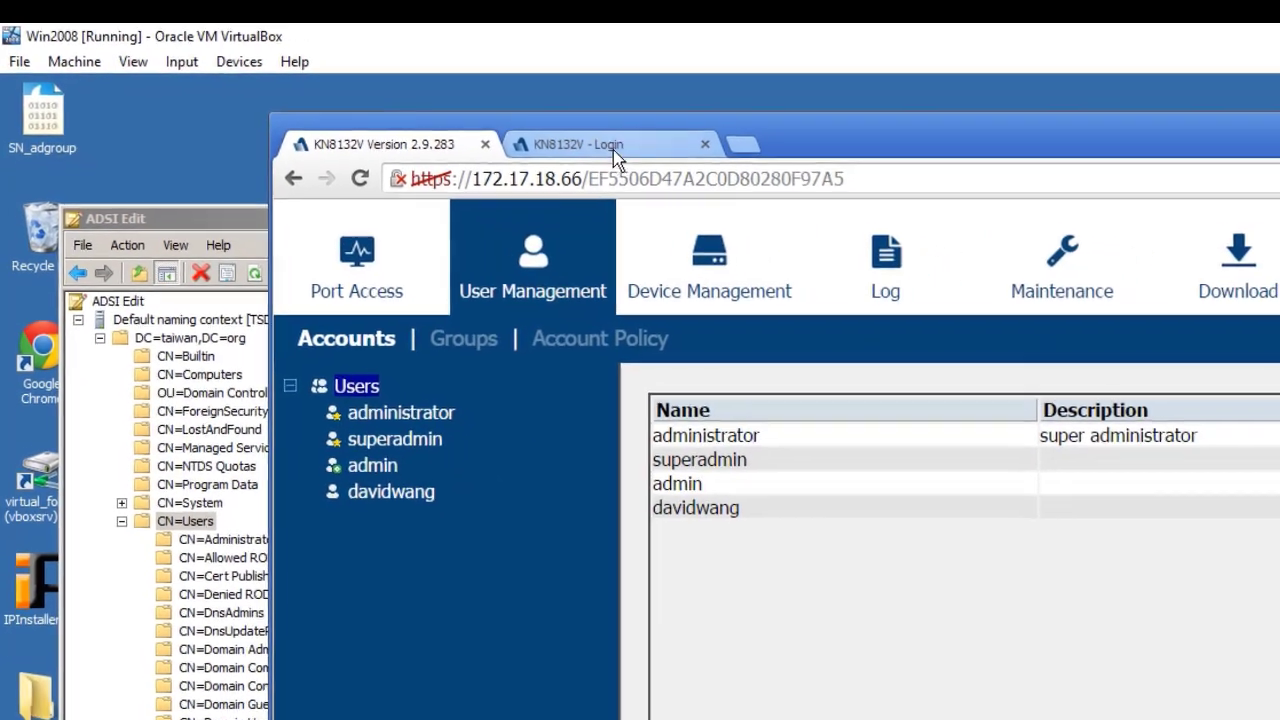
left_click(655, 156)
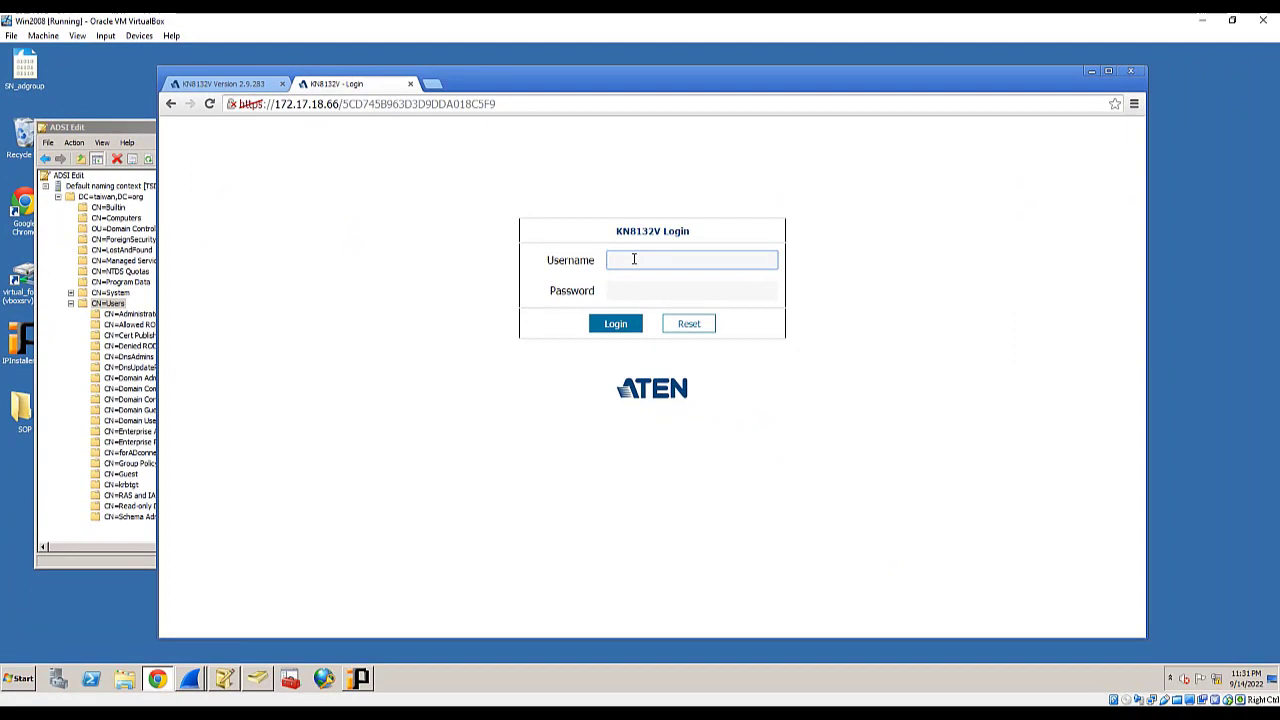
key("Tab")
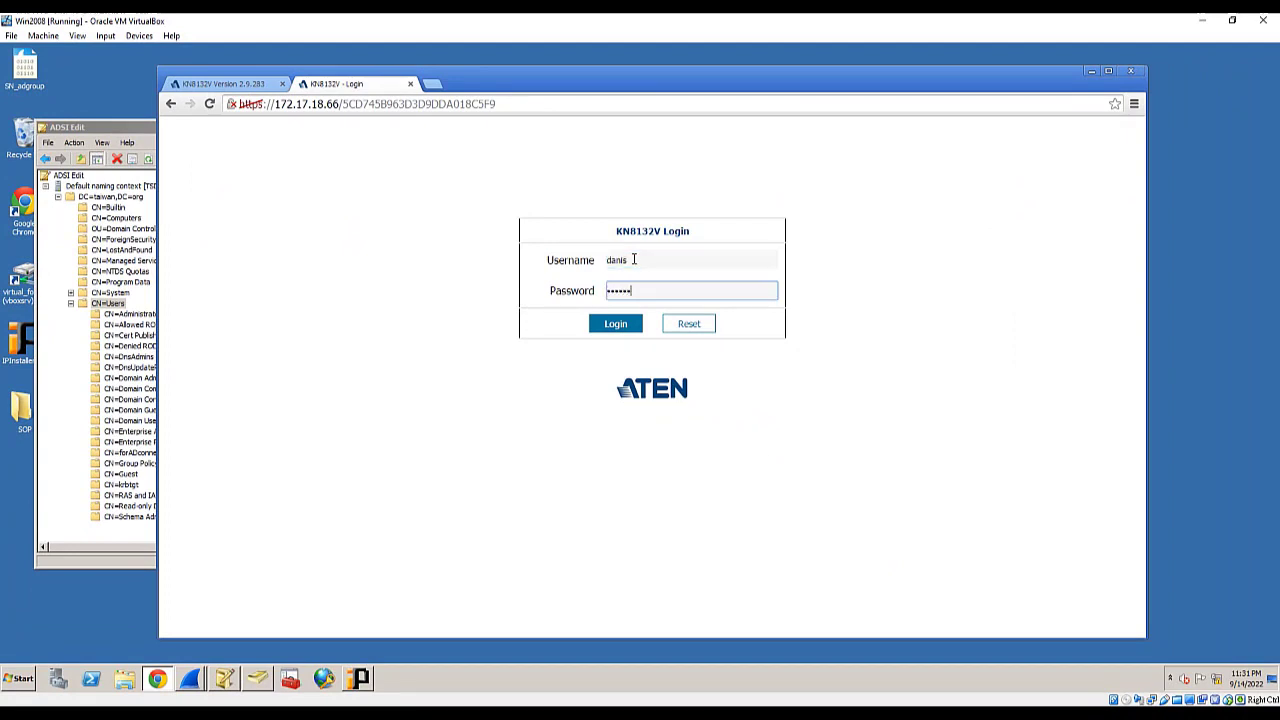
left_click(625, 327)
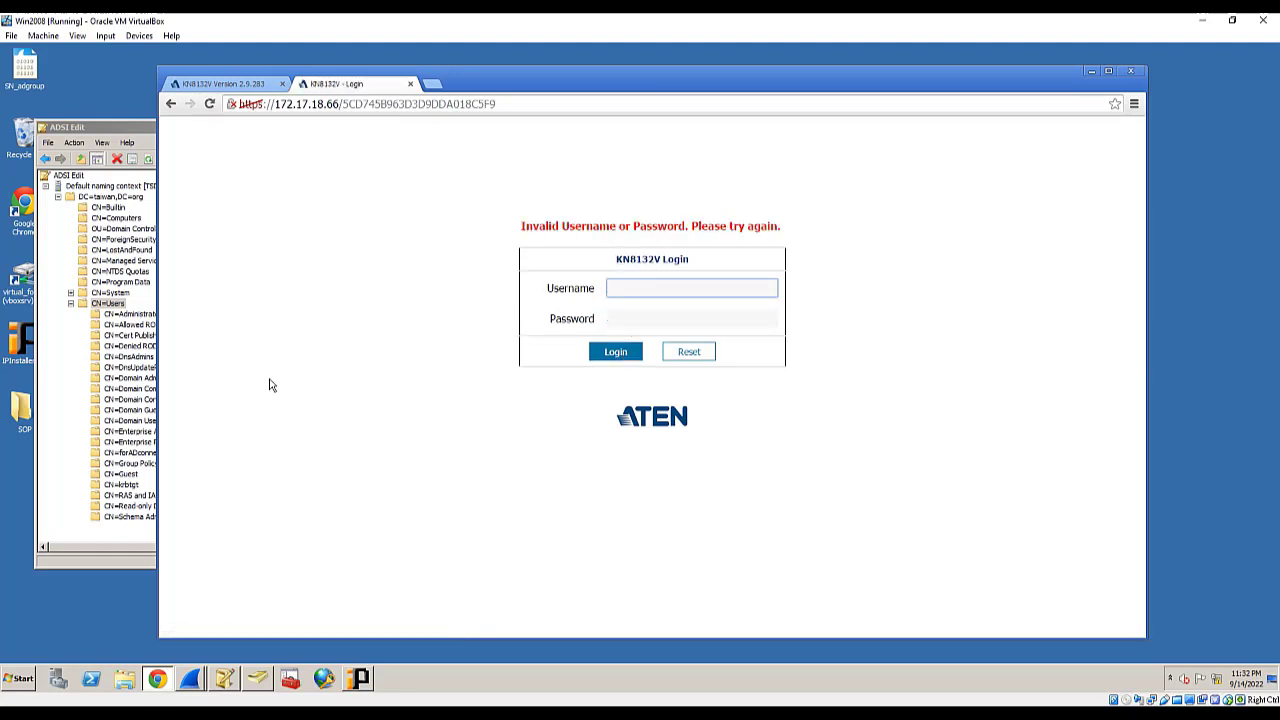
left_click(143, 130)
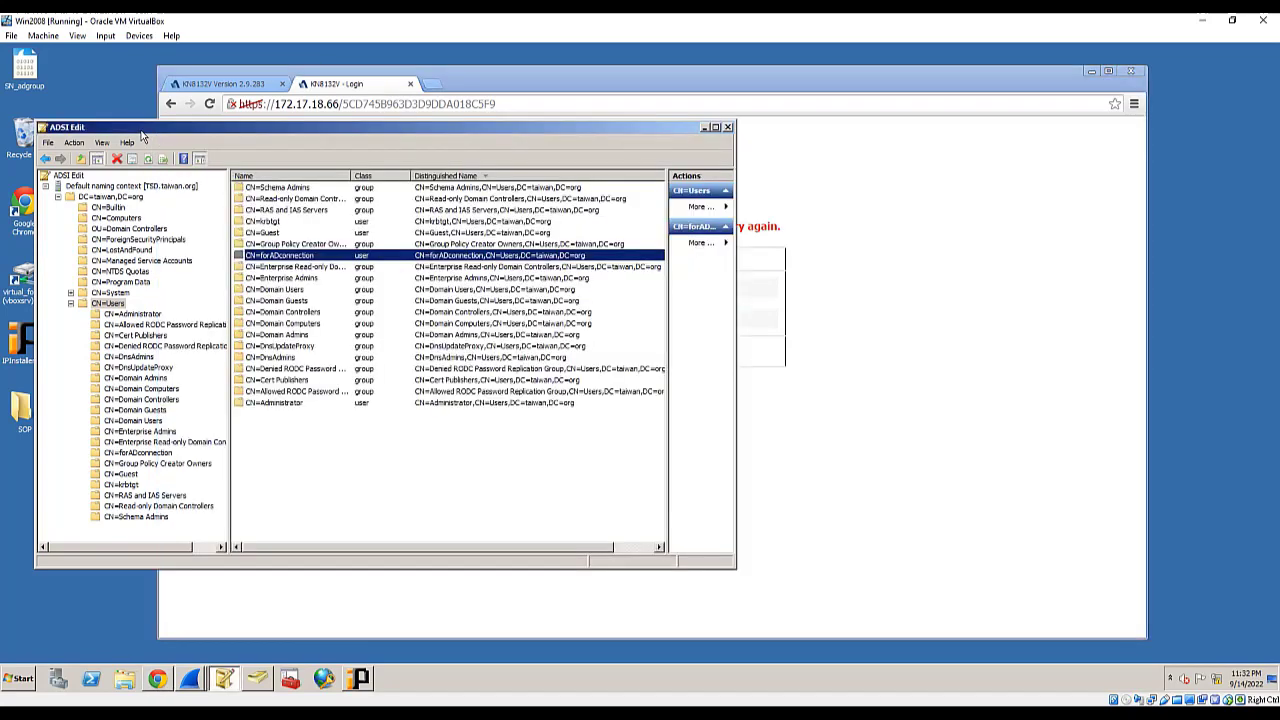
- Start a new user in taiwan.org/Users with first name and logon name danis
left_click(257, 680)
left_click(463, 488)
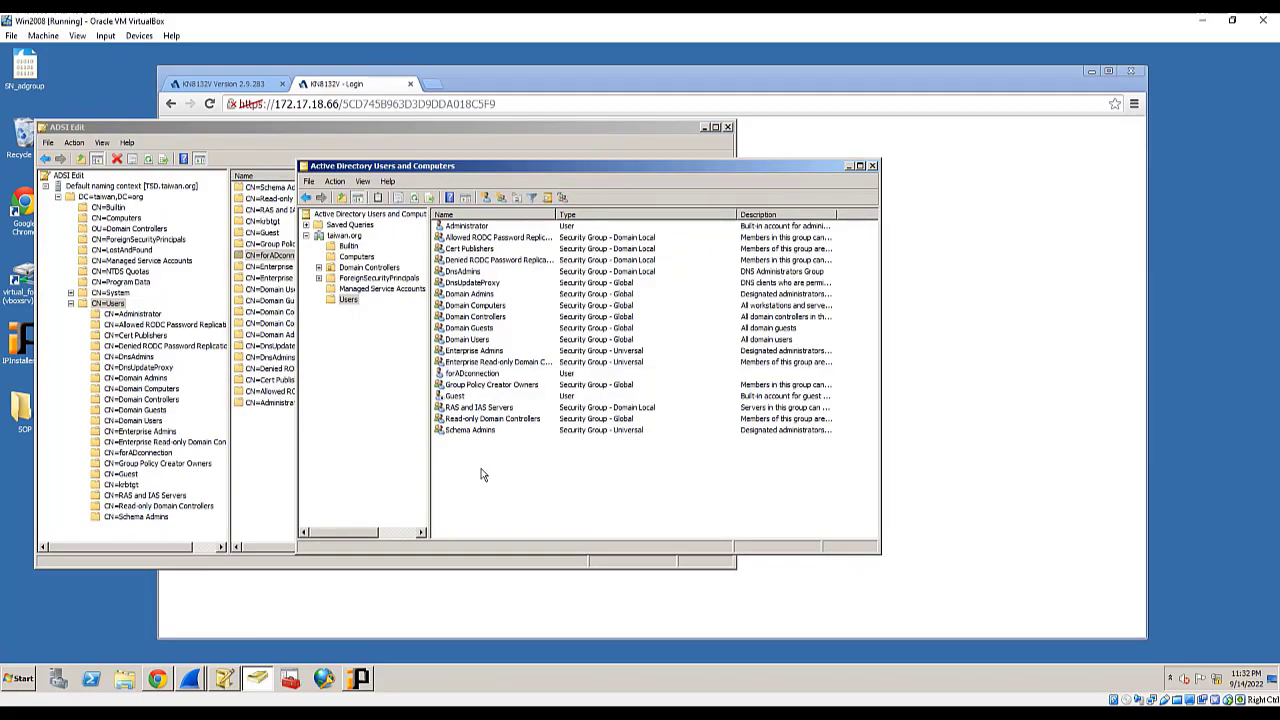
right_click(481, 488)
mouse_move(525, 518)
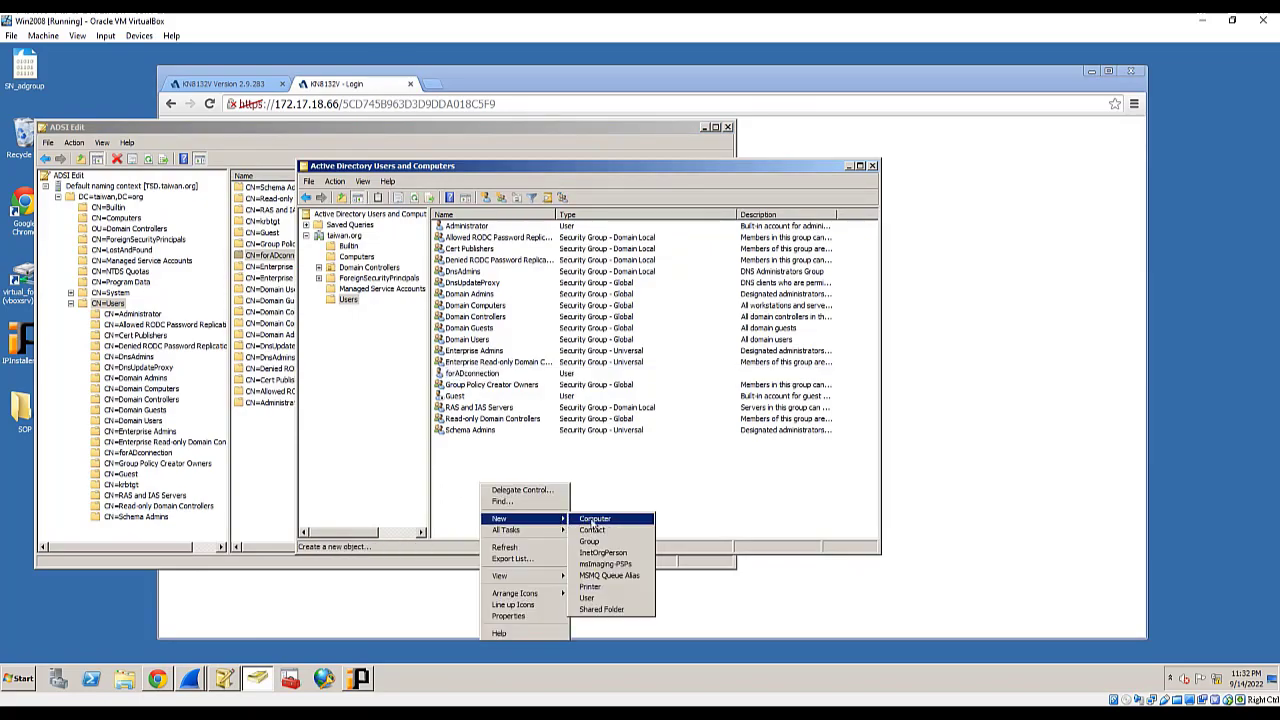
left_click(616, 598)
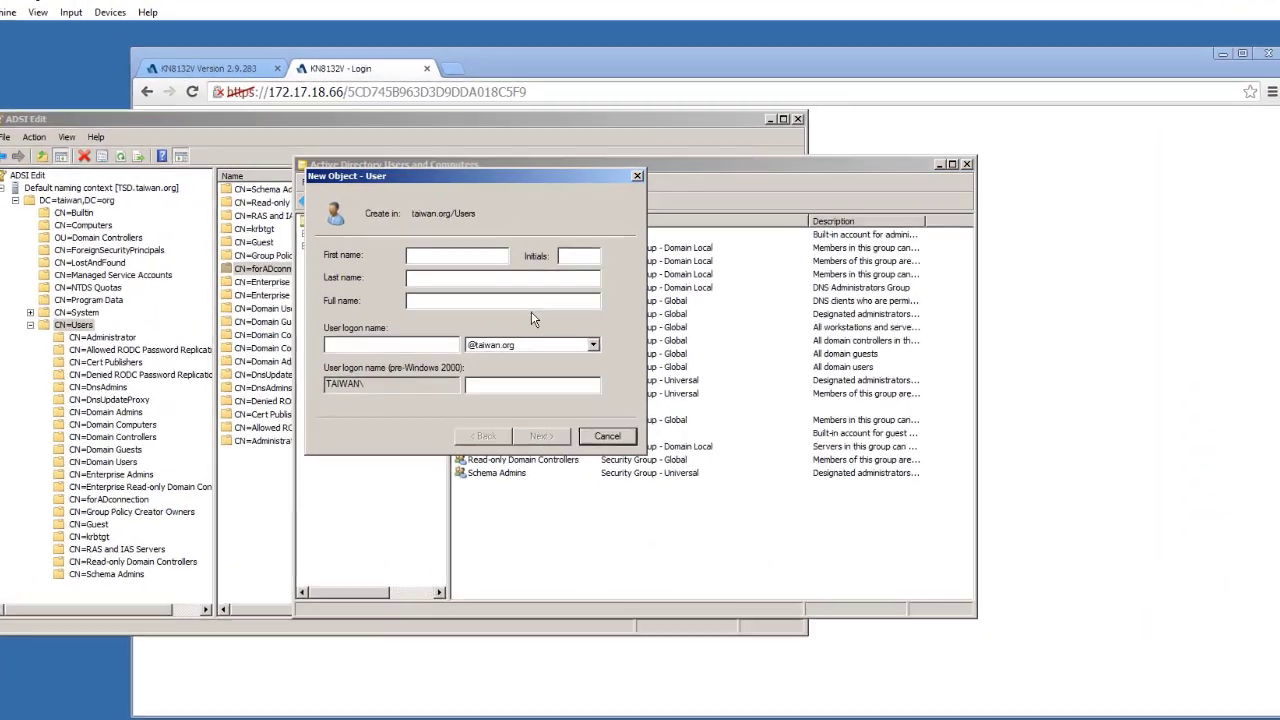
type("danis")
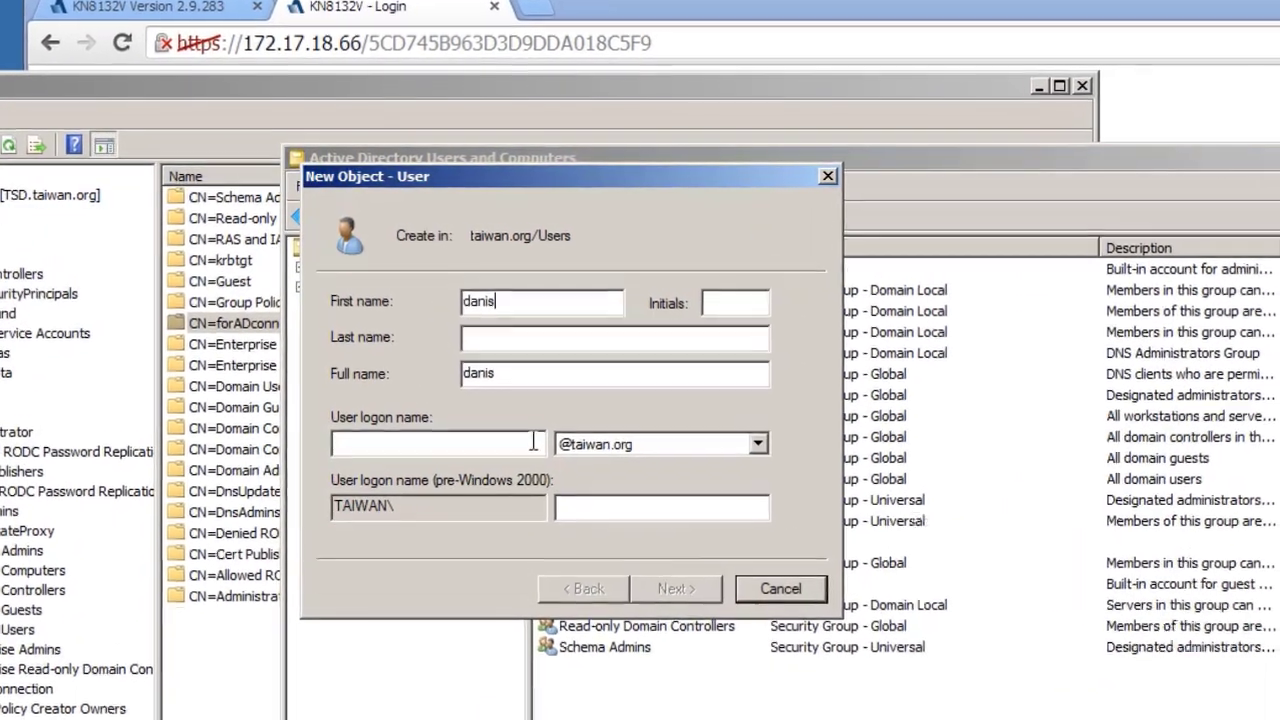
left_click(533, 441)
type("danis")
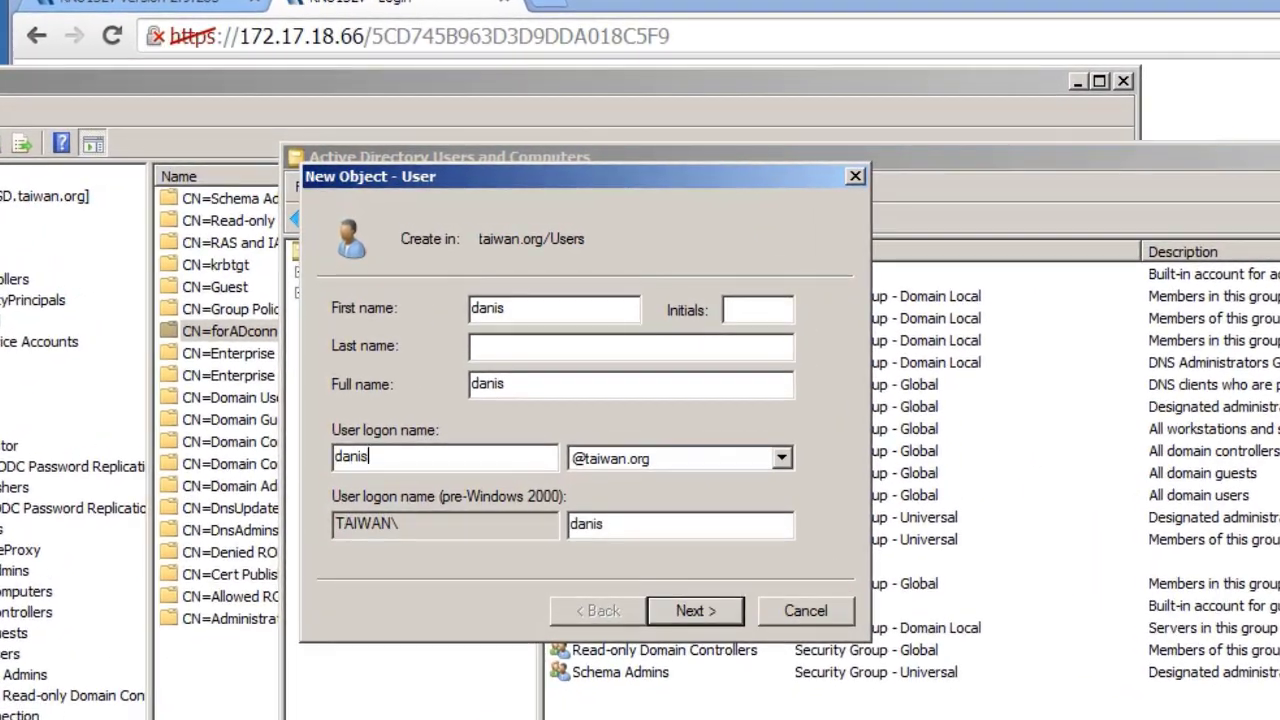
- Set danis's password to never expire and finish creating the account
left_click(700, 610)
left_click(584, 312)
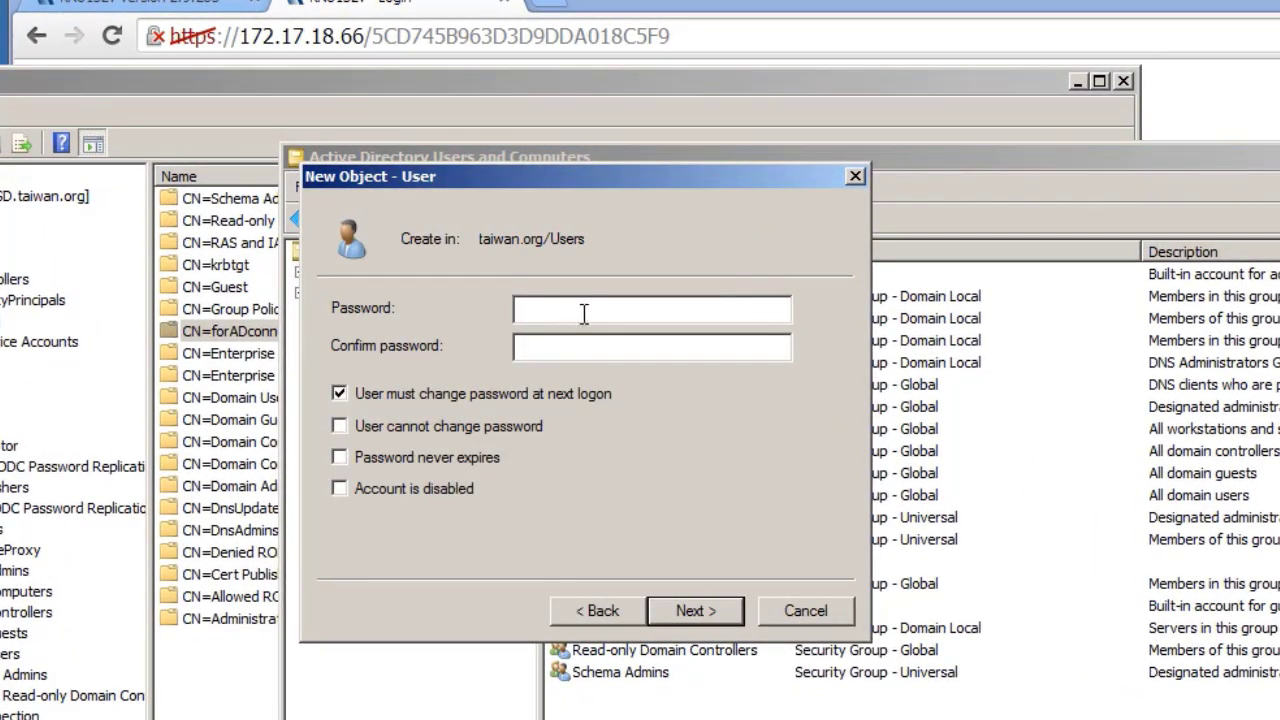
type("Pssw0r")
left_click(595, 348)
type("P@ssw0rd")
left_click(344, 461)
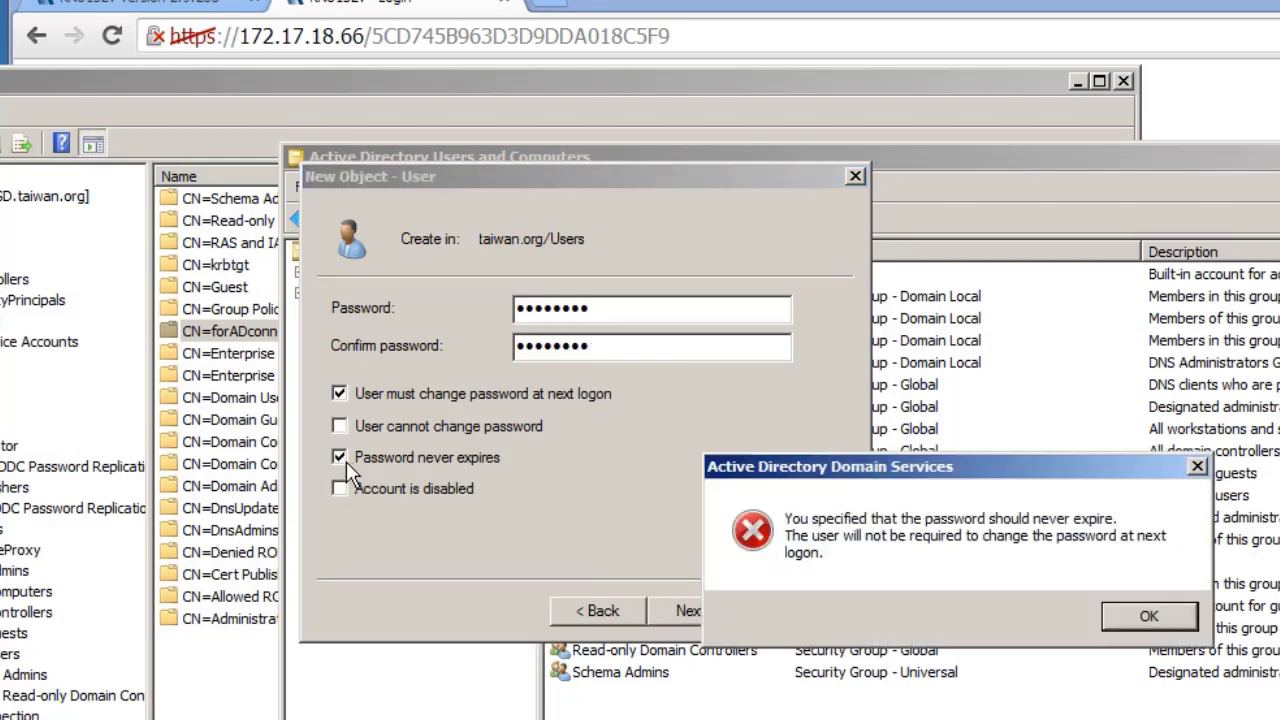
left_click(1140, 614)
left_click(718, 606)
left_click(700, 611)
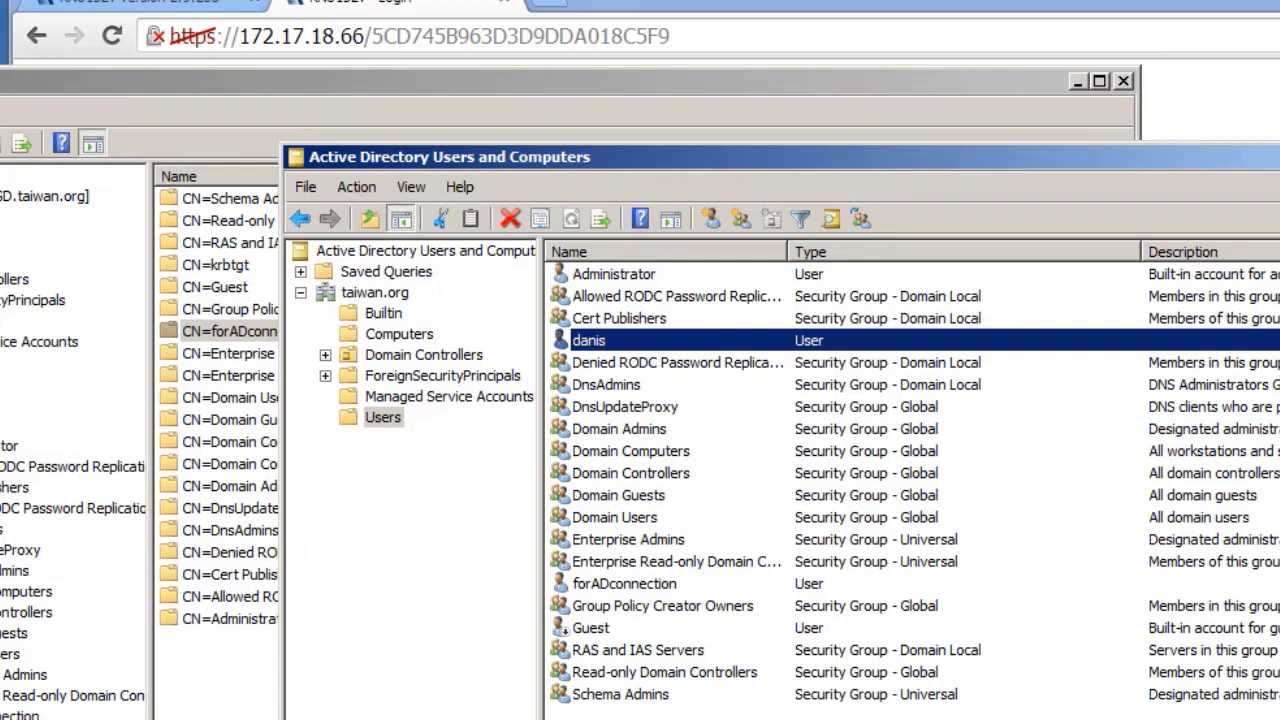
left_click(760, 713)
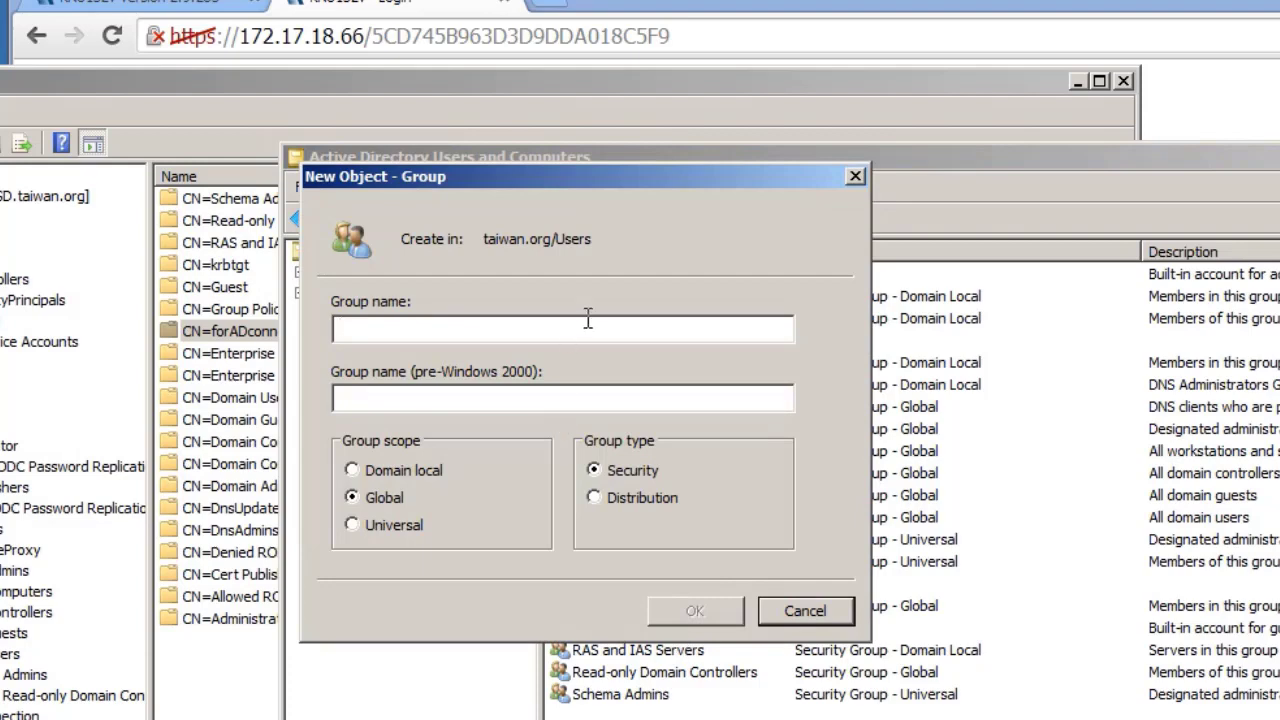
- Create the group adgroup and add user danis to it
type("adgr")
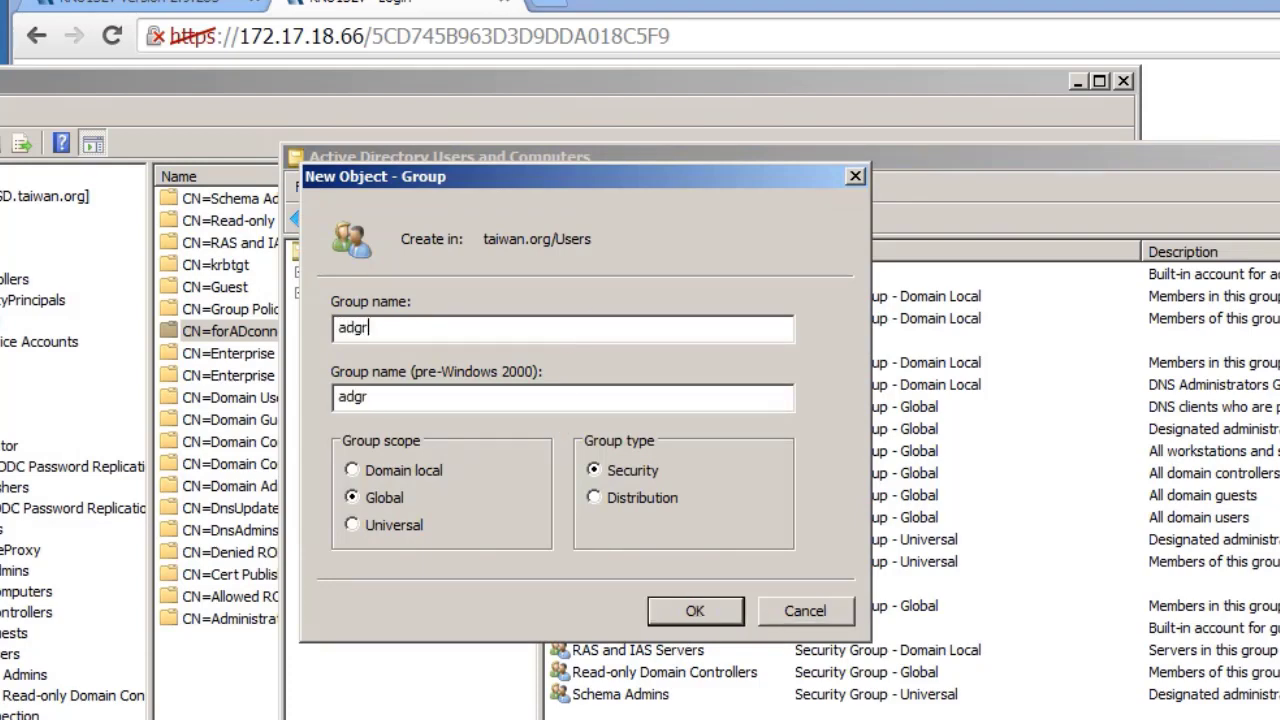
type("oup")
left_click(712, 612)
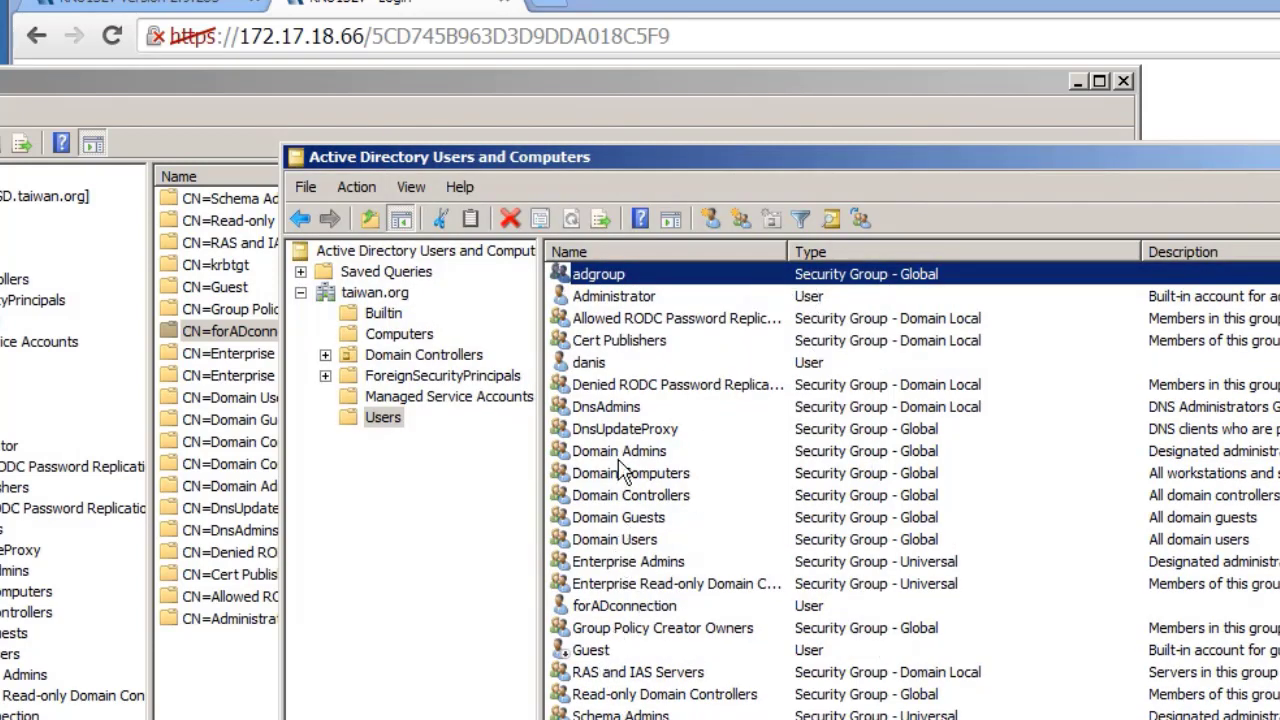
left_click(620, 363)
right_click(674, 362)
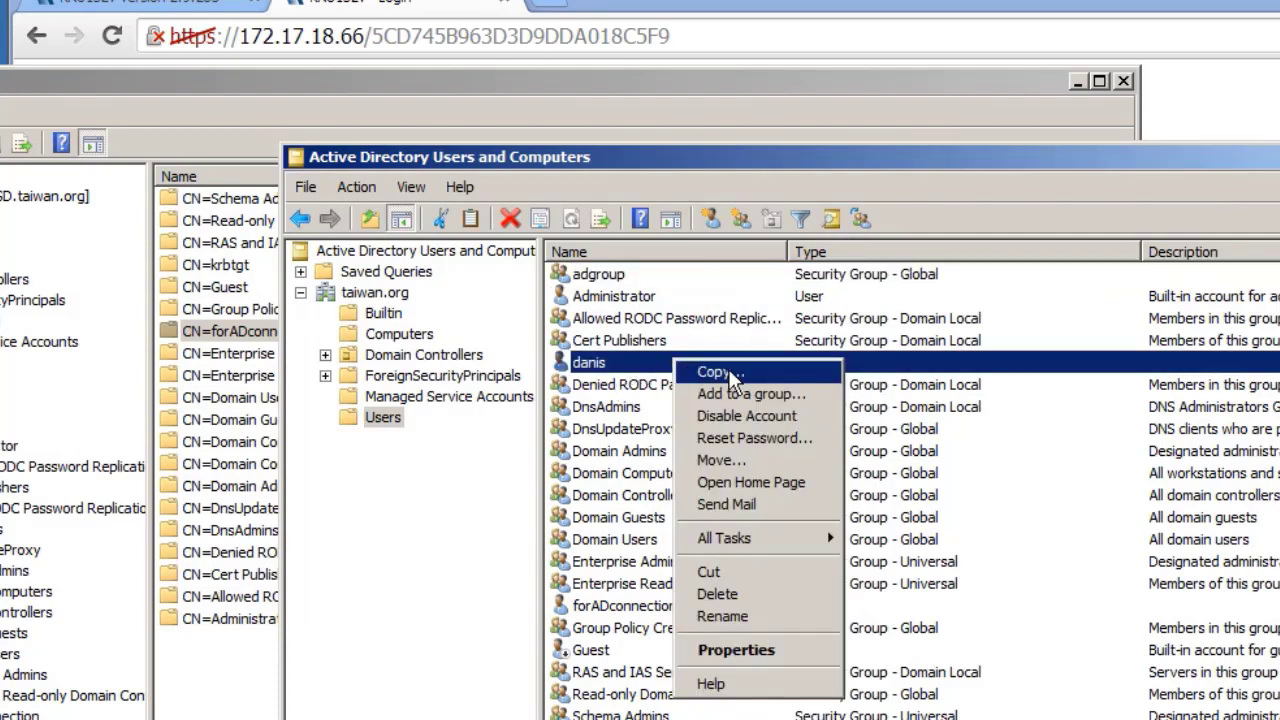
left_click(831, 400)
type("adgroup")
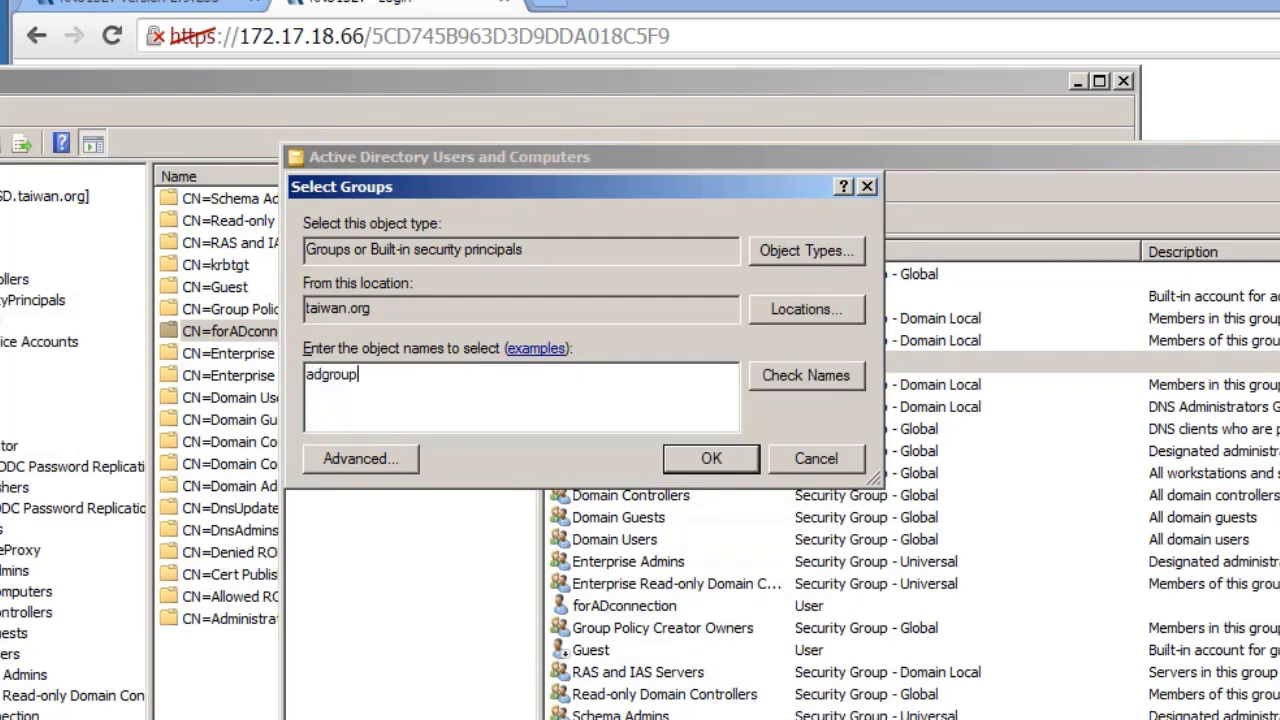
left_click(711, 458)
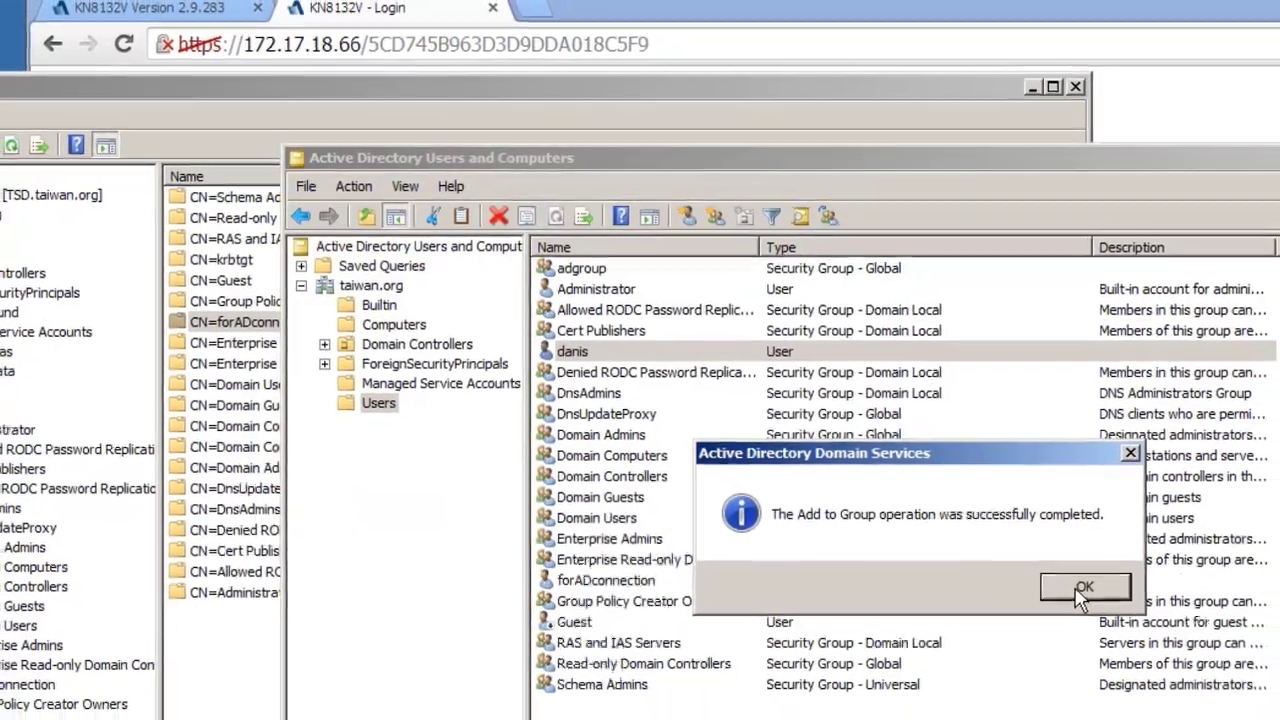
left_click(1133, 612)
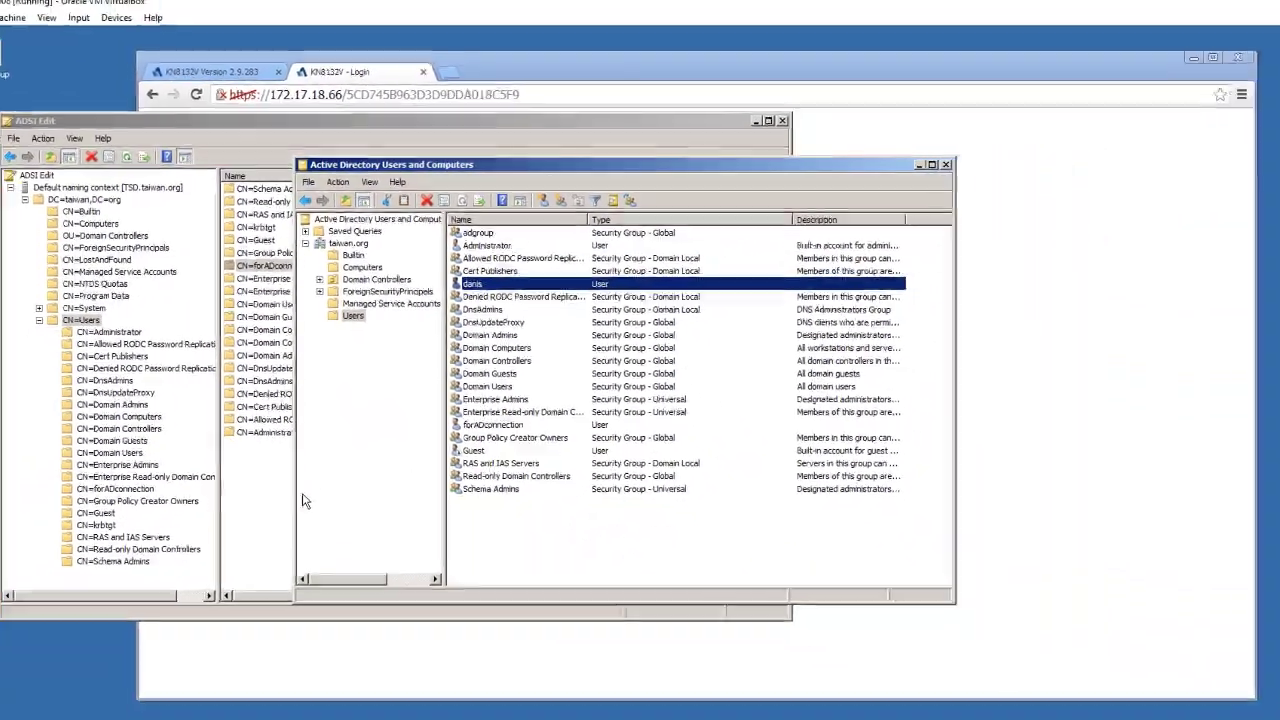
right_click(264, 598)
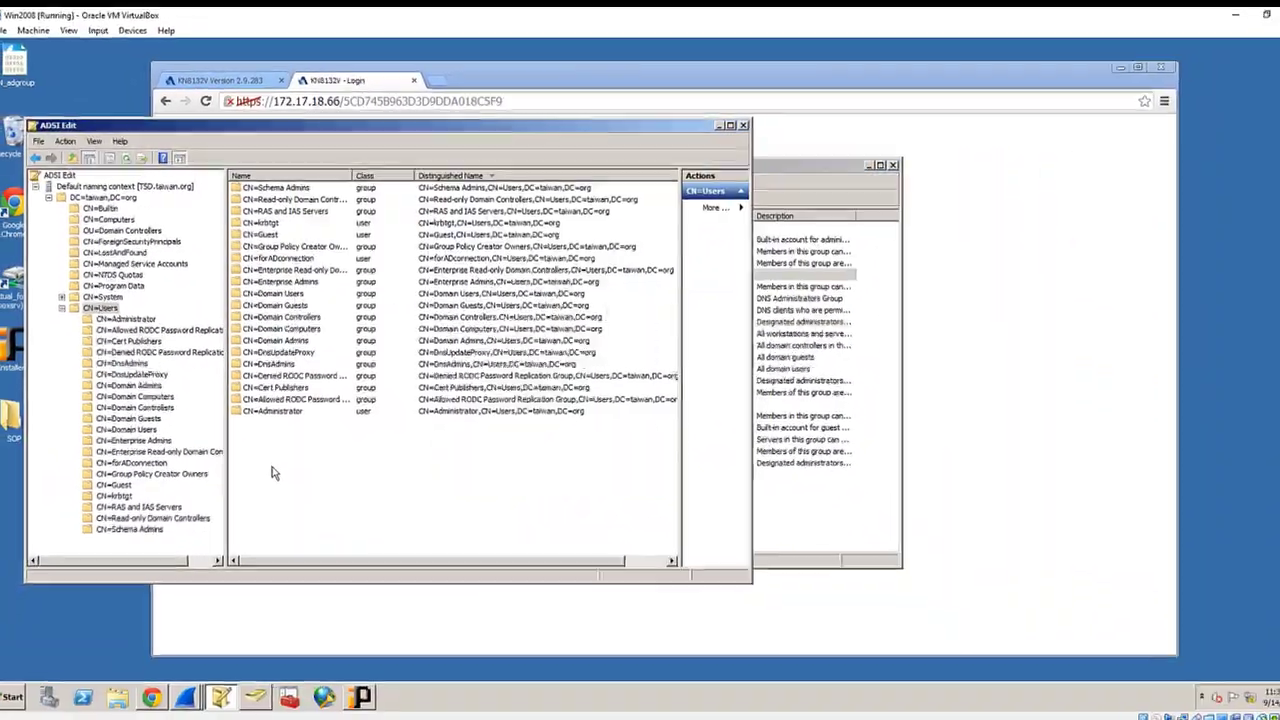
- Refresh ADSI Edit to show CN=adgroup, then return to the administrator's KN8132V session tab
left_click(298, 509)
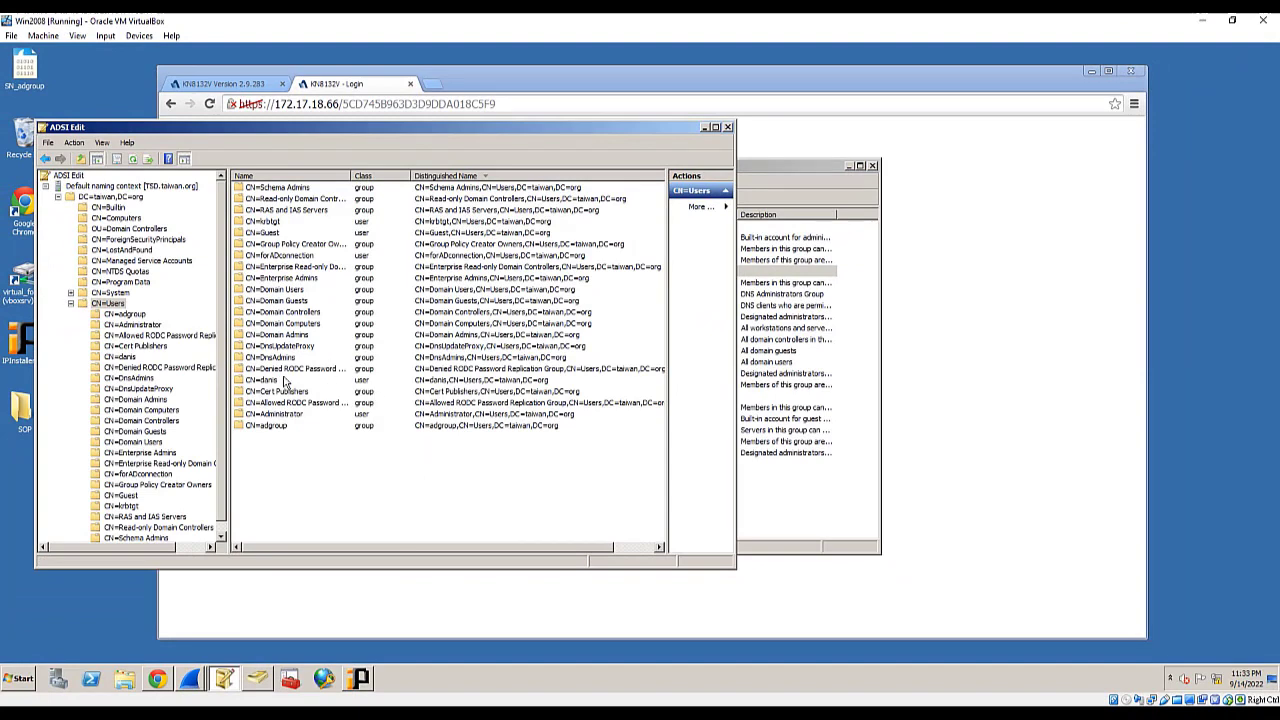
left_click(282, 428)
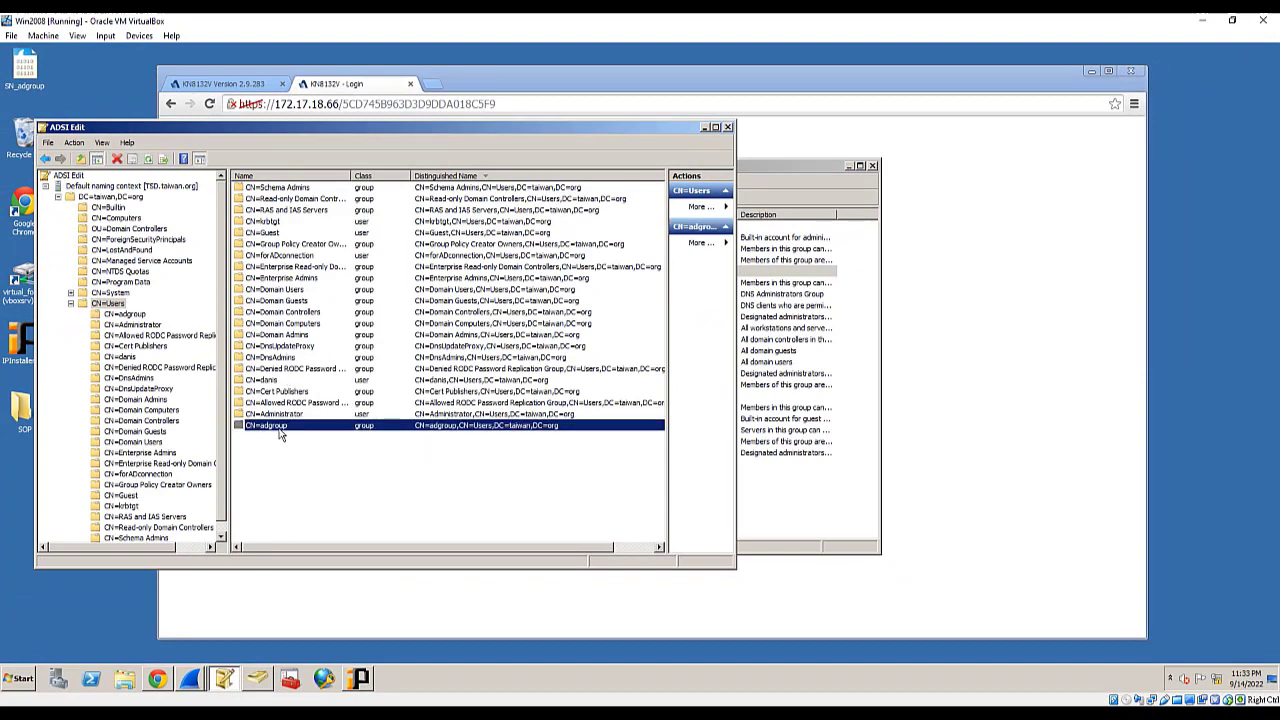
left_click(507, 78)
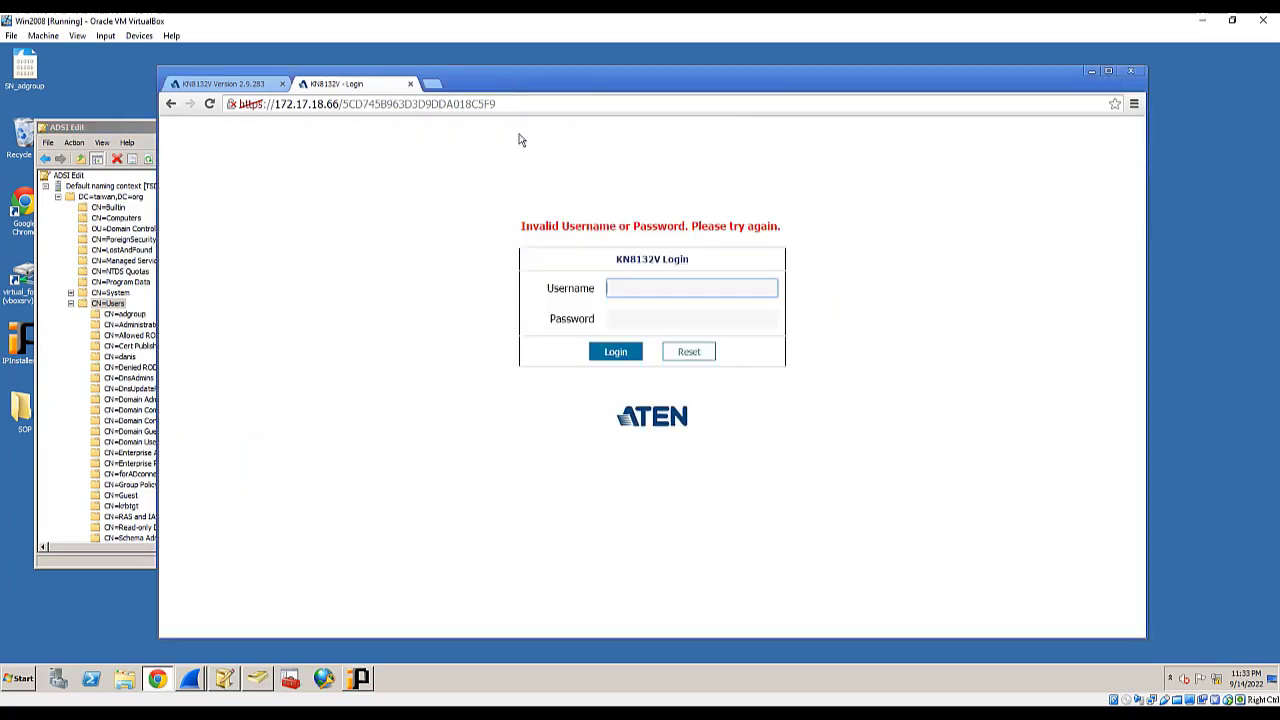
left_click(232, 84)
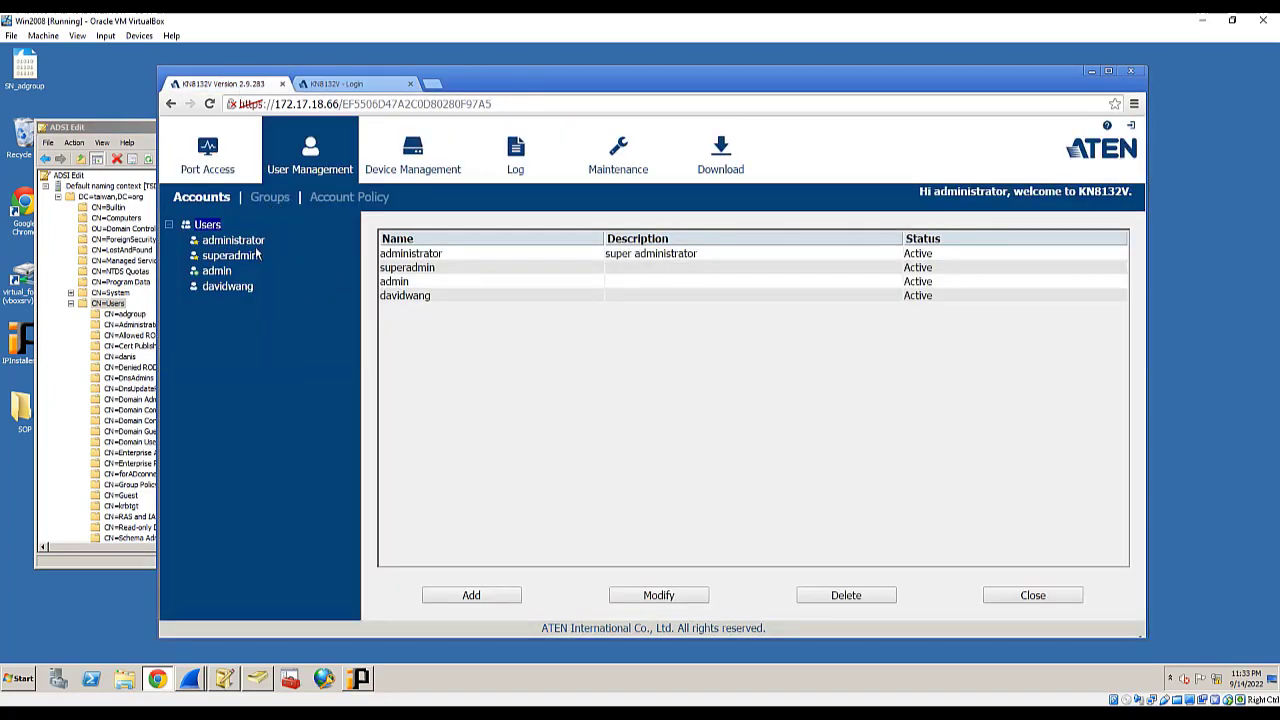
- Add a KN8132V group named adgroup with System Log permission
left_click(280, 197)
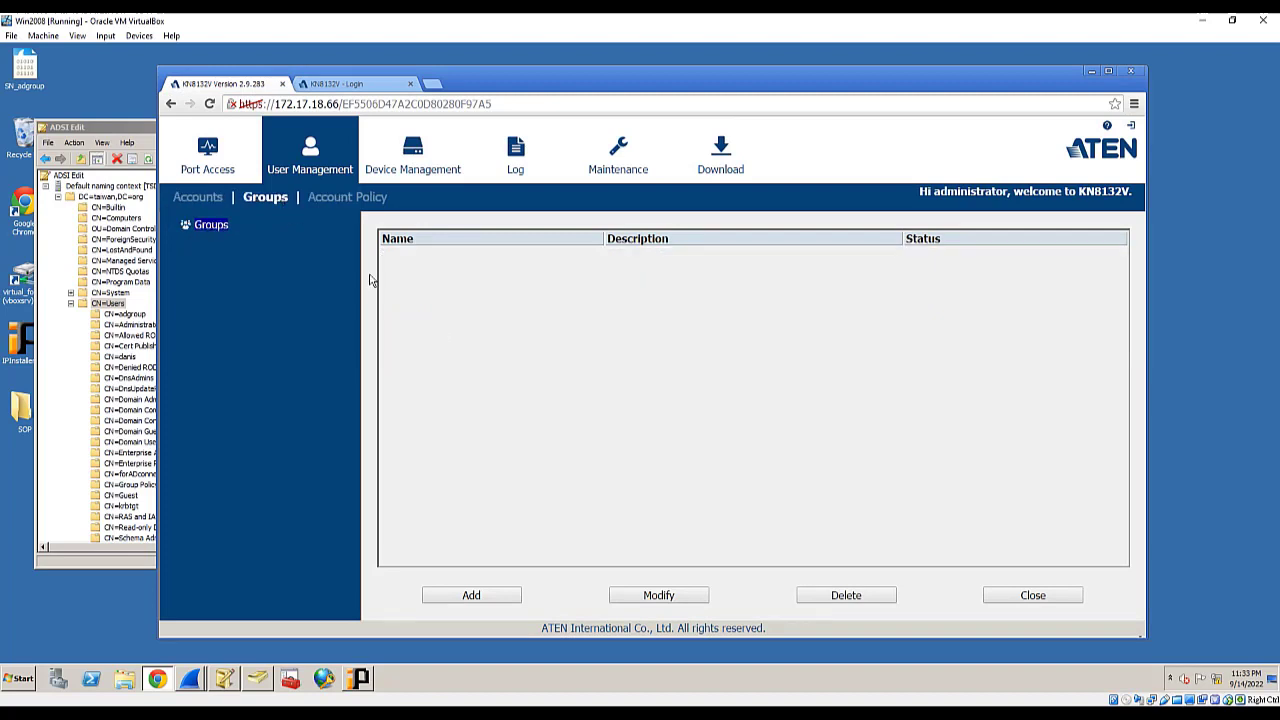
left_click(491, 594)
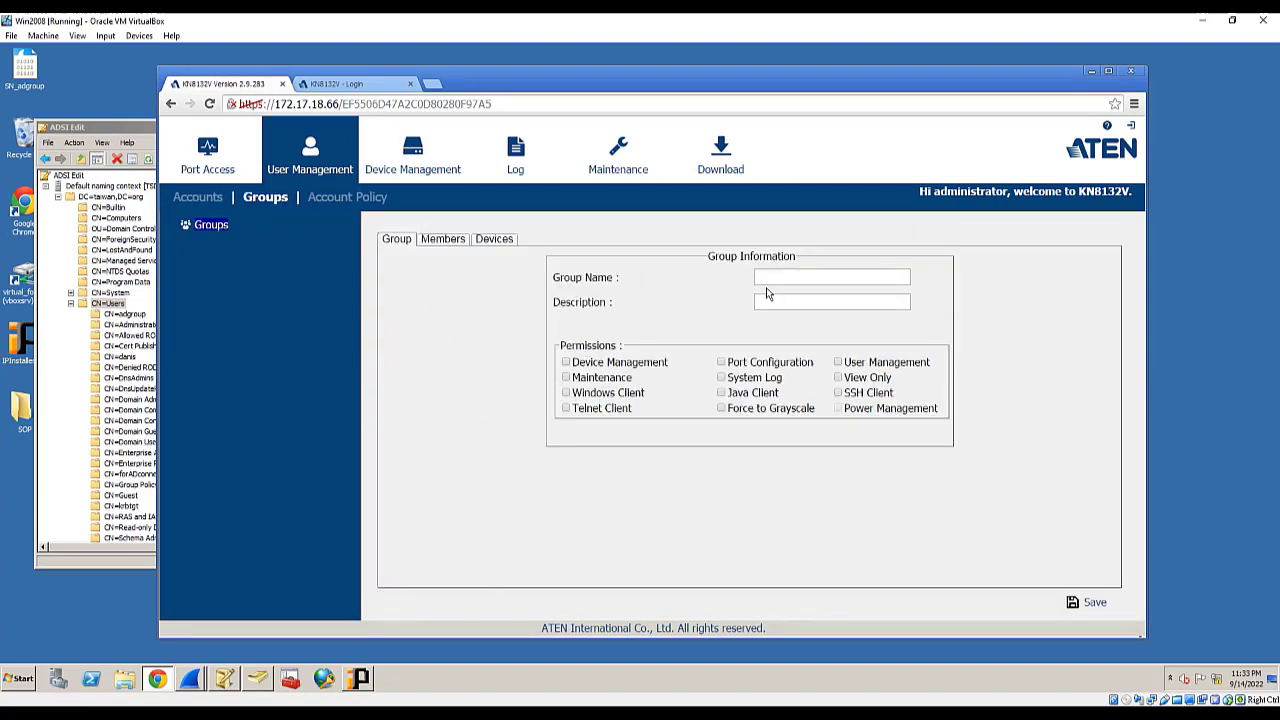
left_click(776, 276)
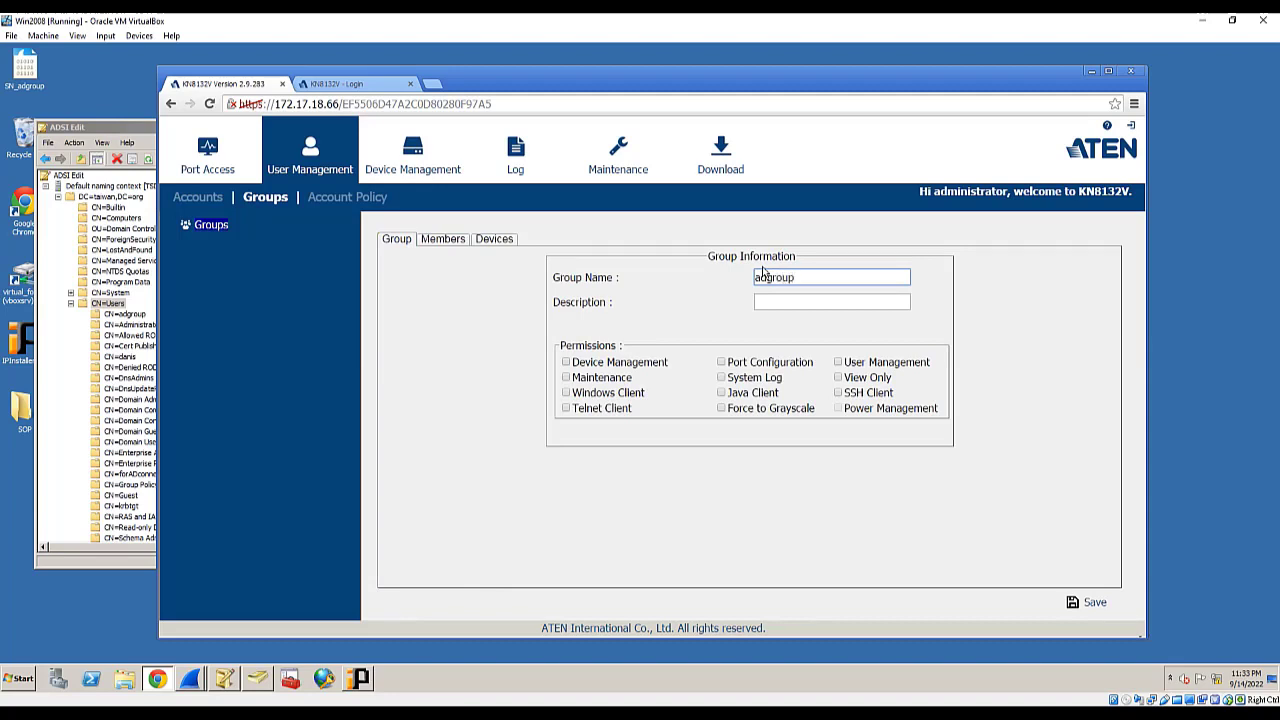
left_click(728, 379)
left_click(723, 379)
- Give adgroup full access to ports 01–05 on the Devices tab
left_click(496, 244)
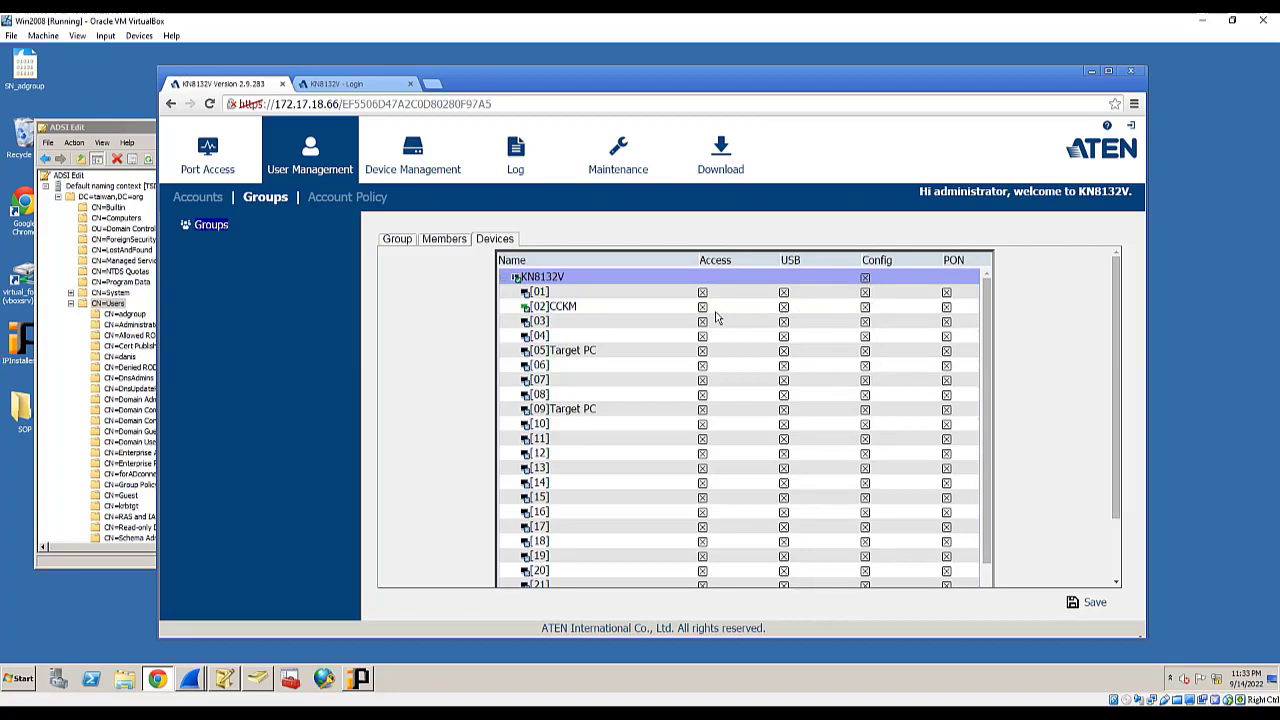
left_click(702, 293)
left_click(703, 323)
left_click(703, 337)
left_click(703, 306)
left_click(703, 321)
left_click(703, 336)
left_click(704, 353)
- Save the adgroup group and return to the KN8132V login page
left_click(1086, 603)
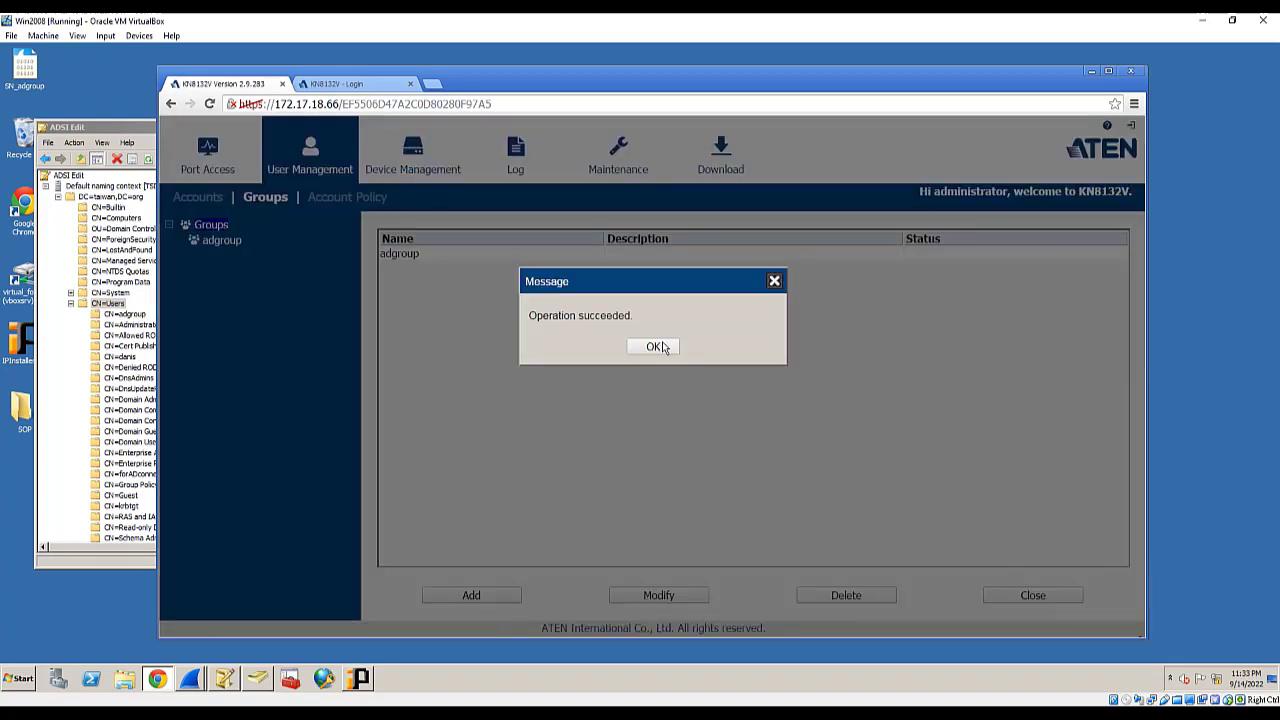
left_click(643, 352)
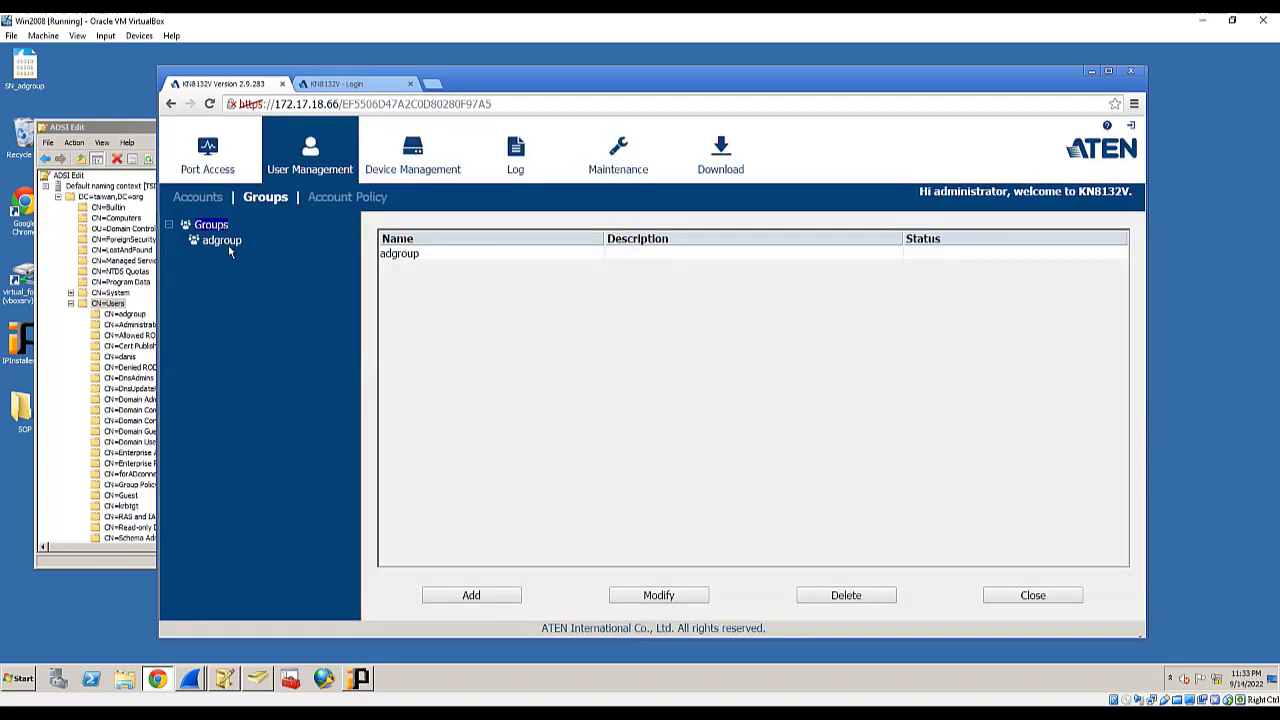
left_click(355, 88)
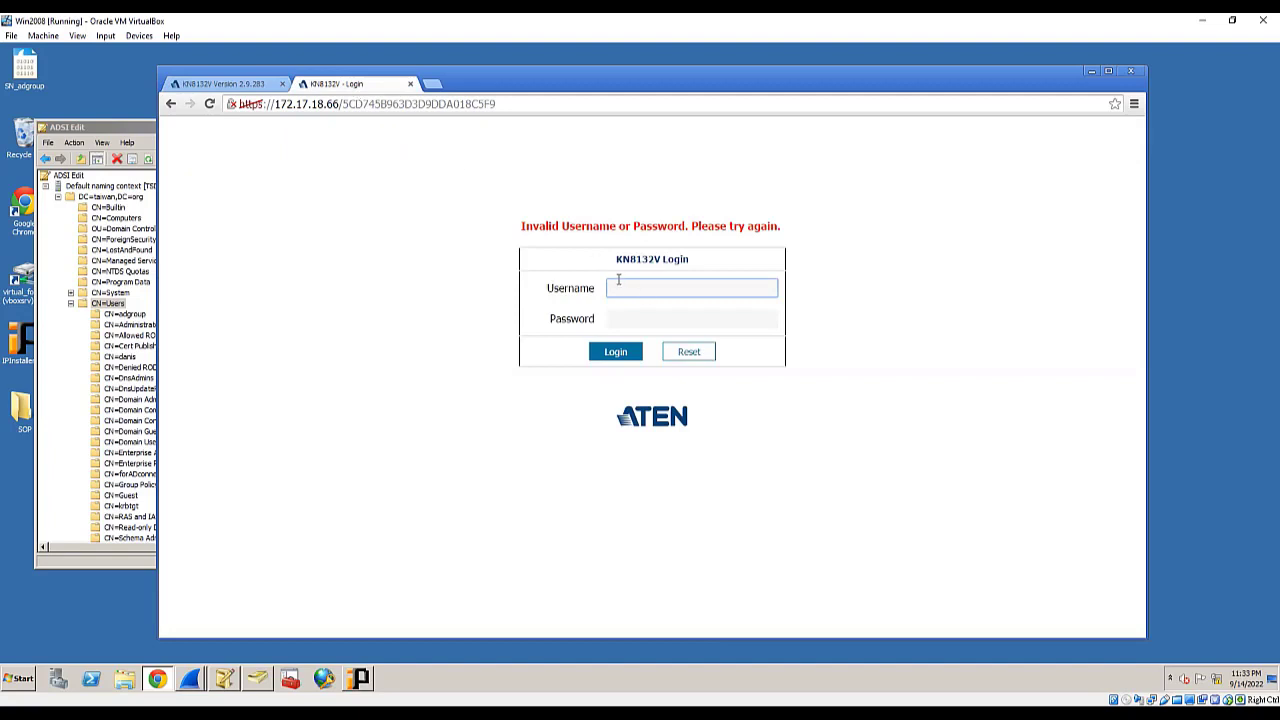
- Sign in as the AD user, see only port 02 CCKM, check the Log page, and return to Port Access
key("Tab")
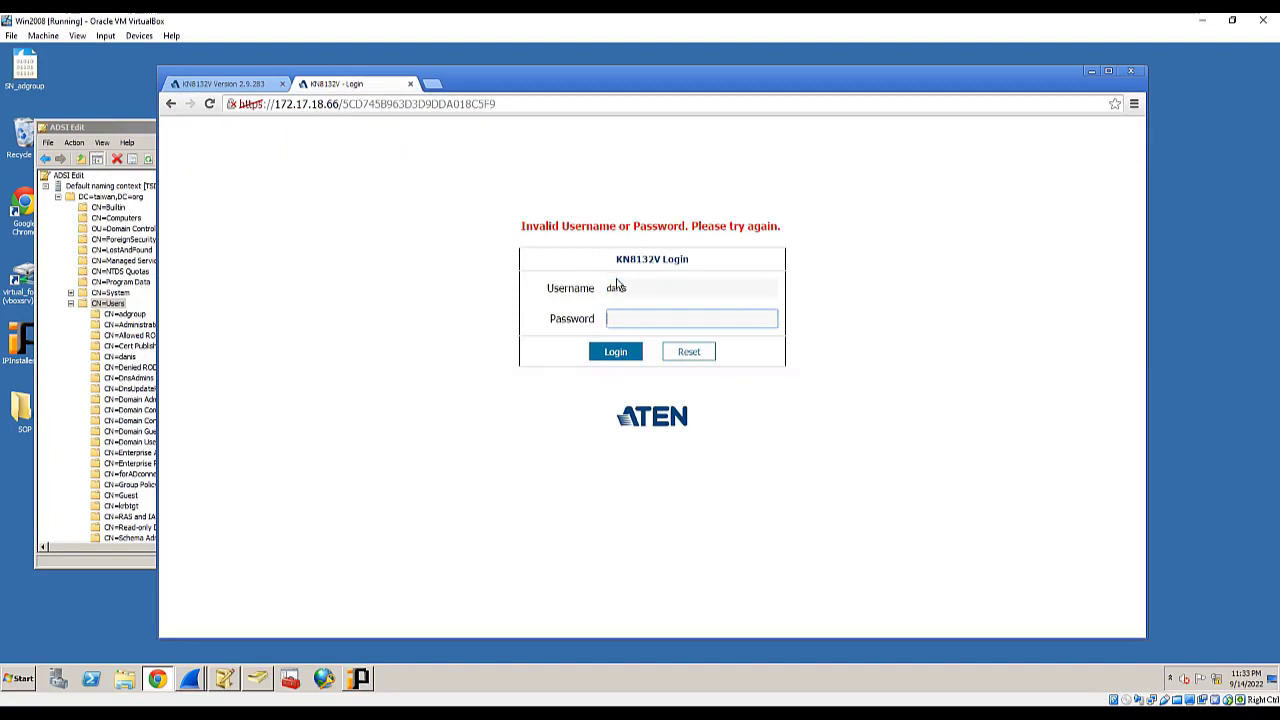
type("•••")
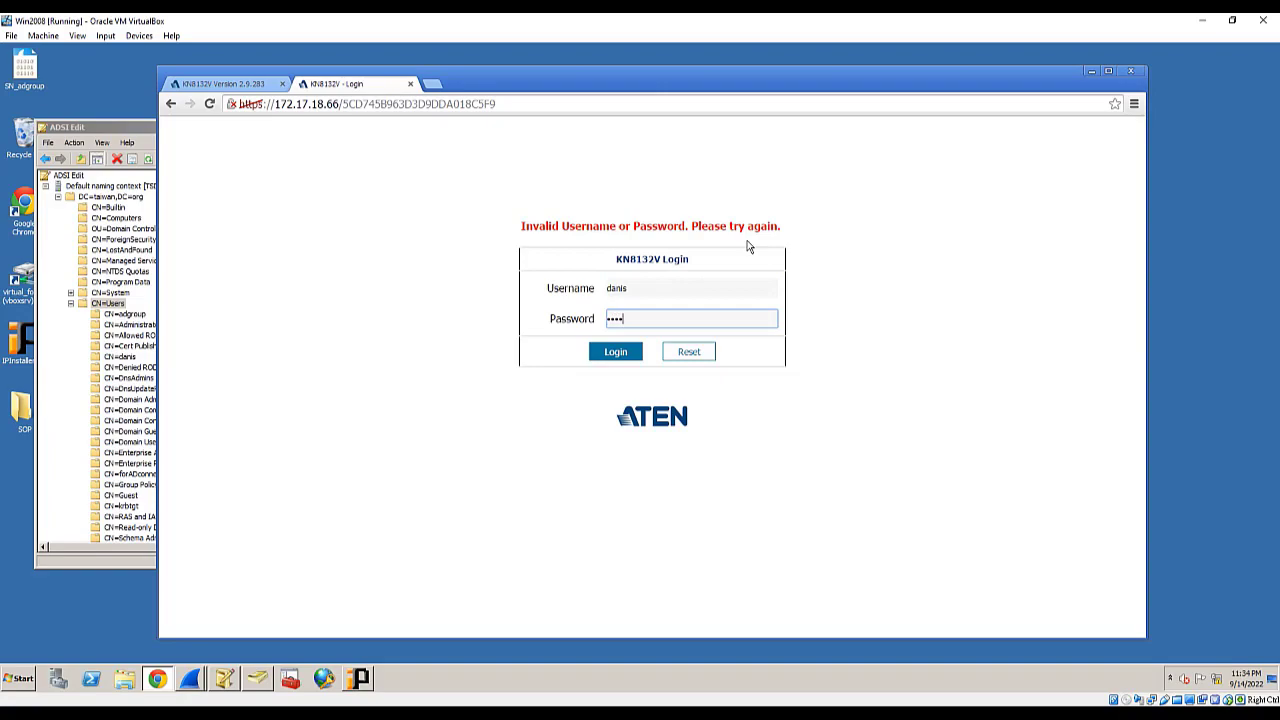
left_click(618, 358)
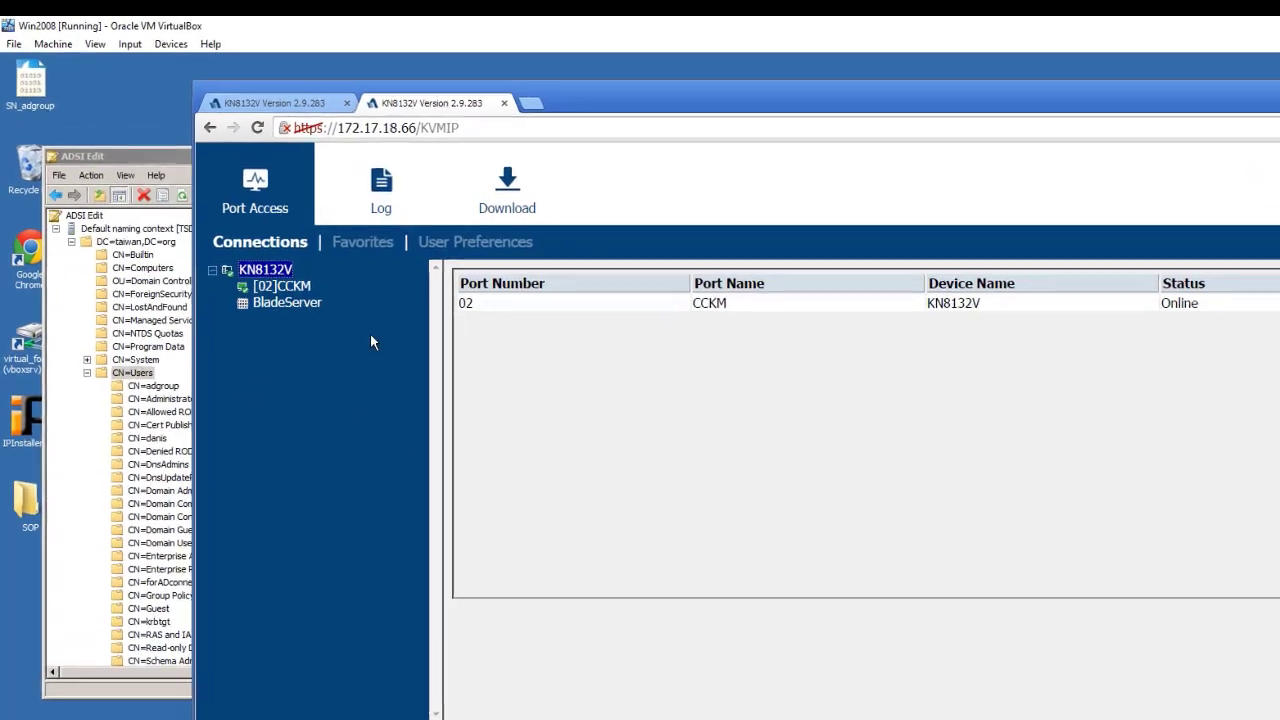
left_click(381, 185)
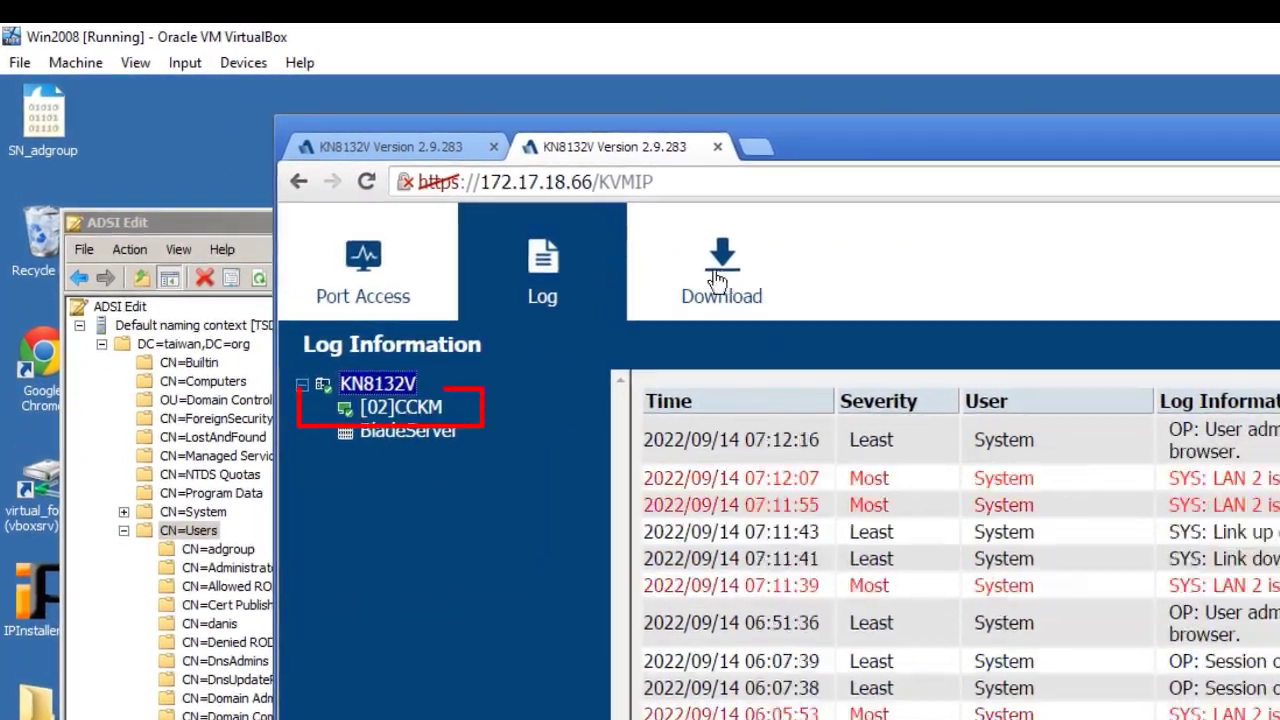
left_click(388, 273)
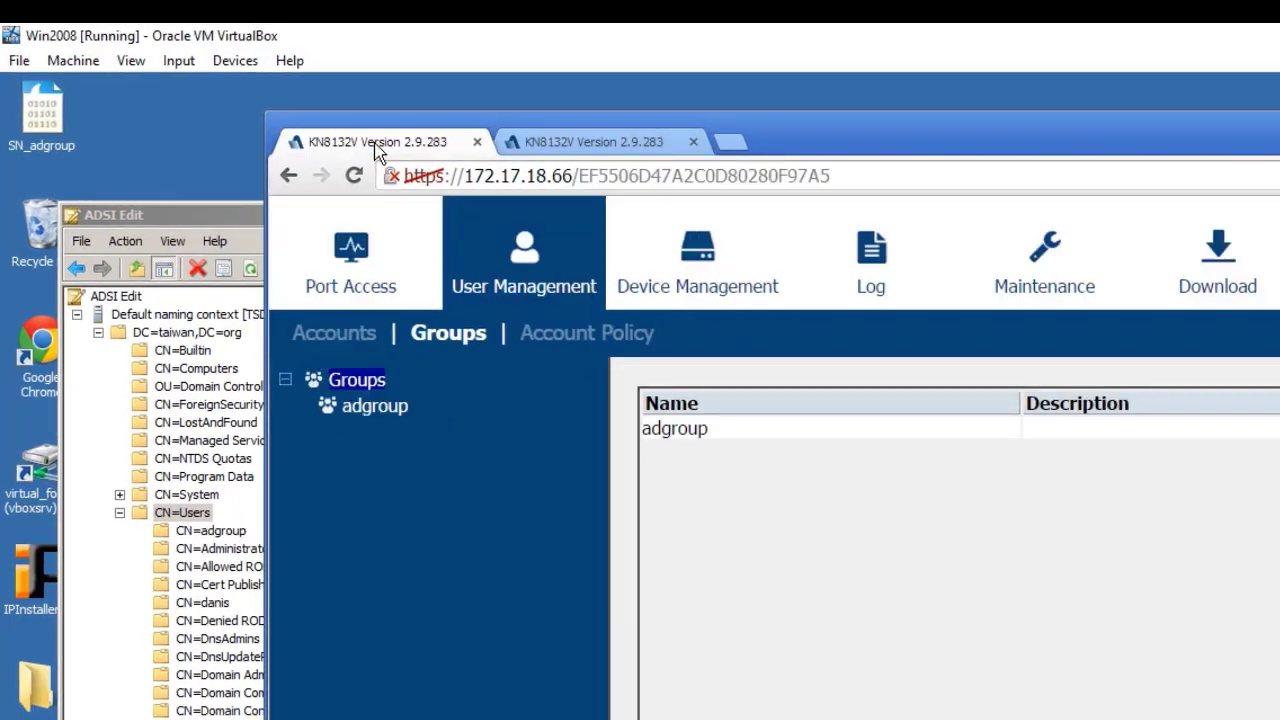
- Re-save adgroup's group settings with System Log unchecked, then return to the AD user's tab
left_click(354, 390)
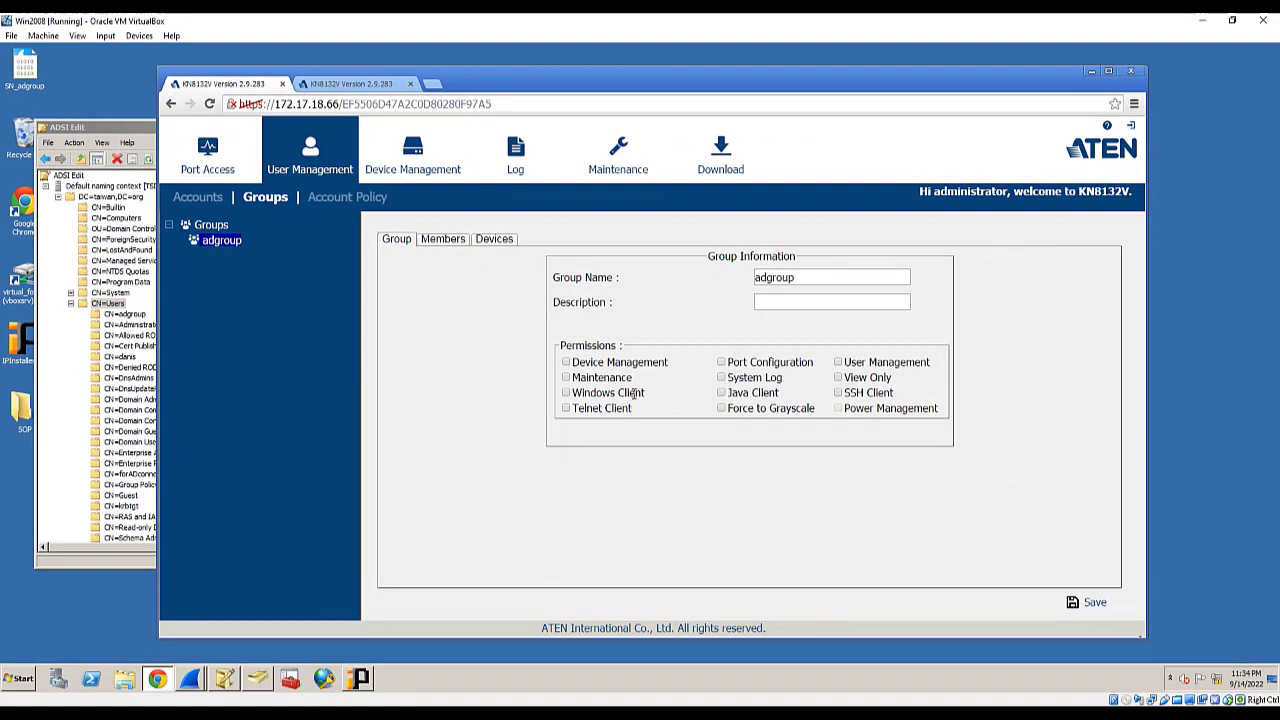
left_click(1085, 598)
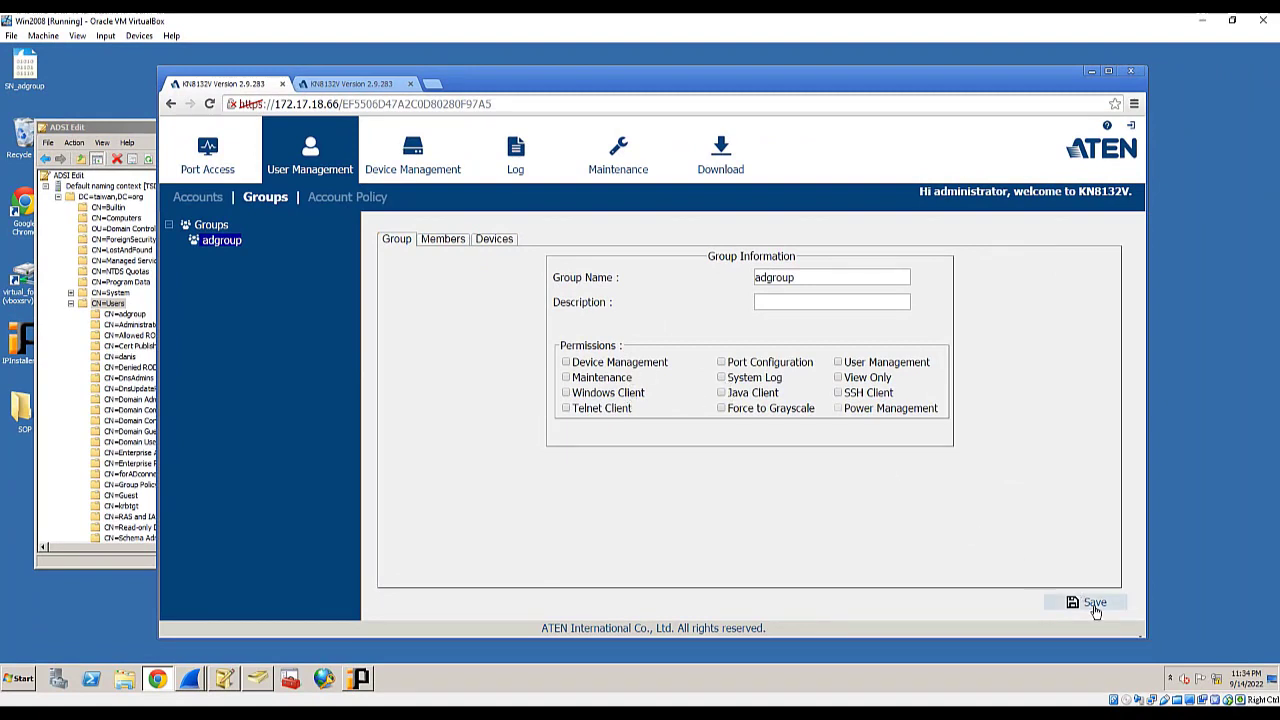
left_click(655, 347)
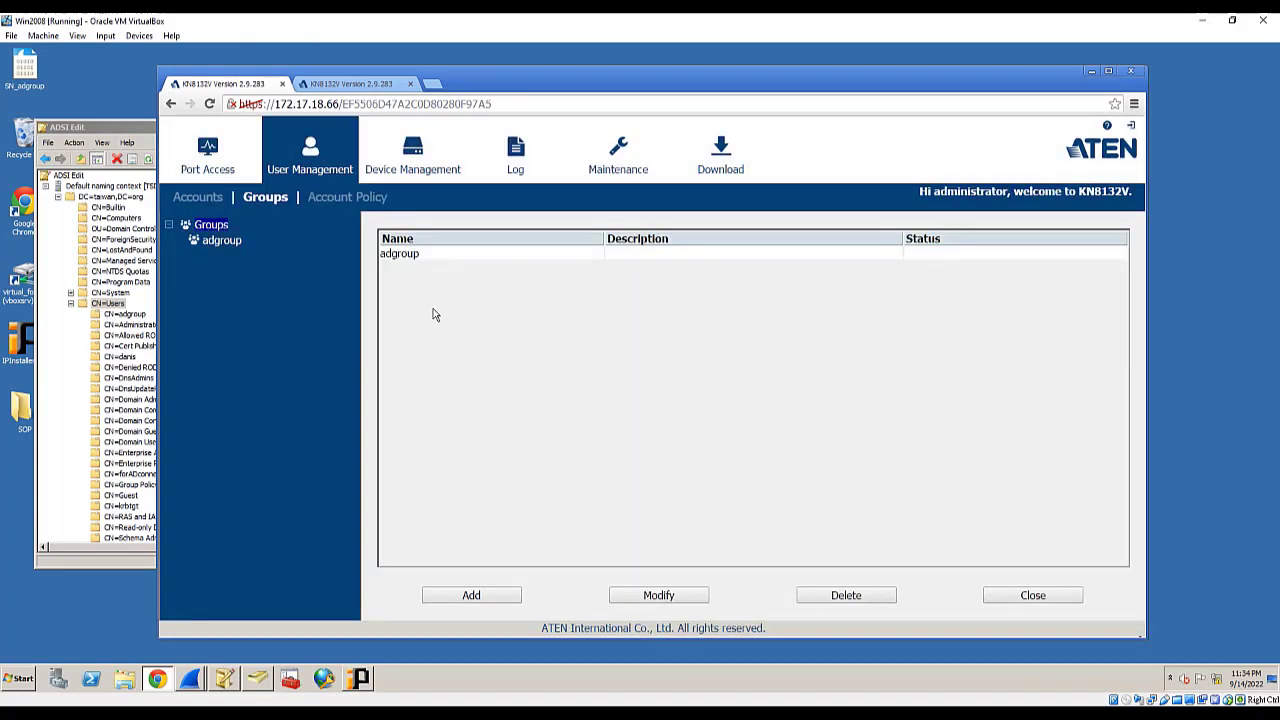
left_click(350, 83)
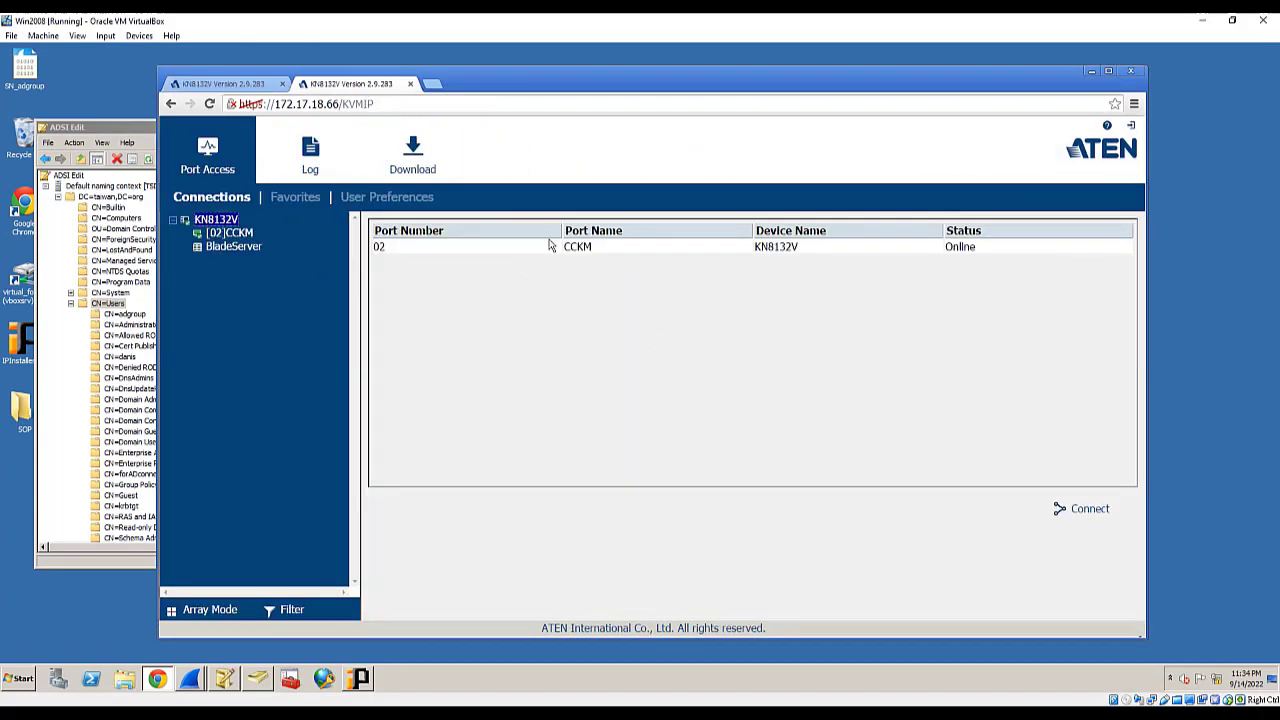
- Log the AD user out, reload the bare KN8132V login page, and sign back in as that user
left_click(1131, 126)
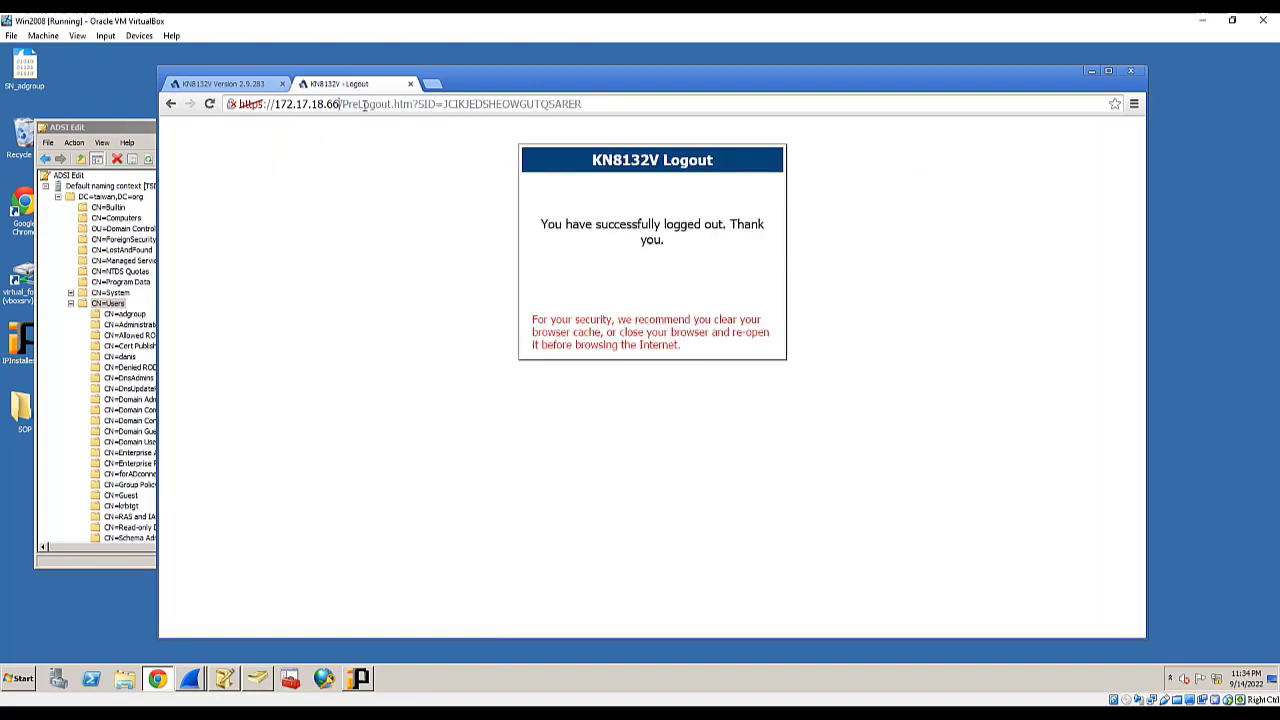
left_click_drag(340, 104, 765, 99)
key("BackSpace")
key("Return")
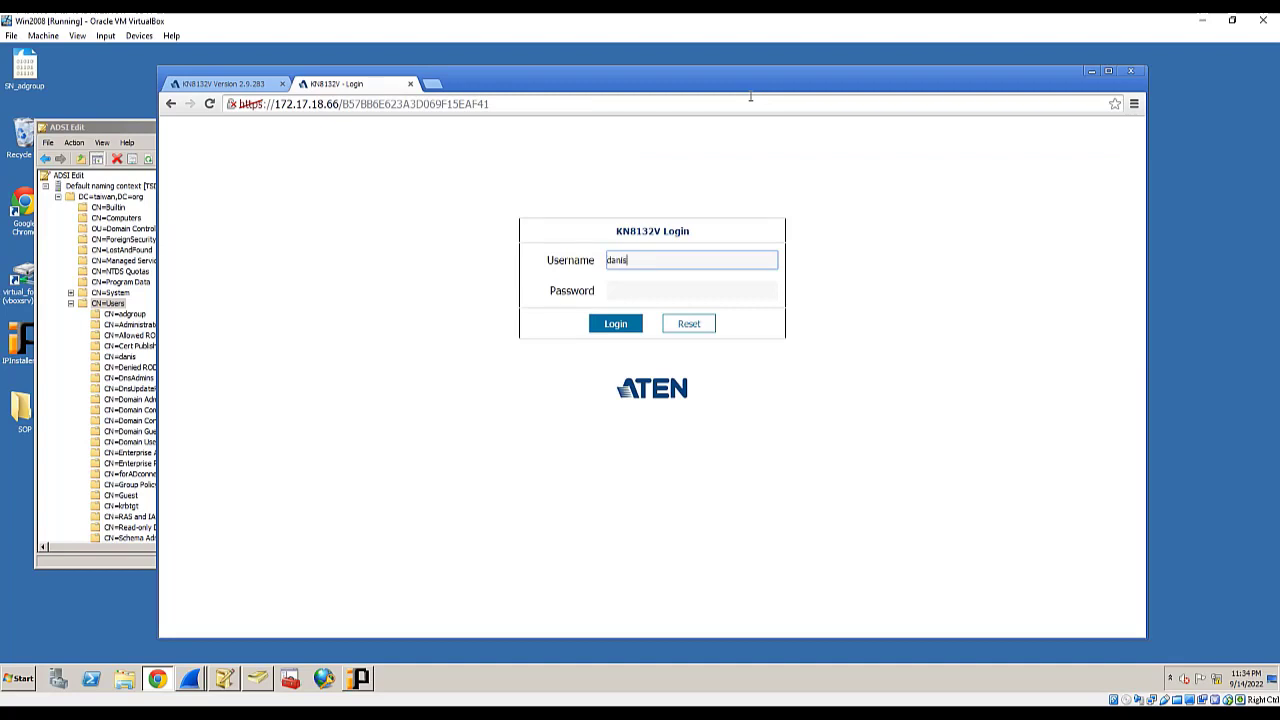
key("Tab")
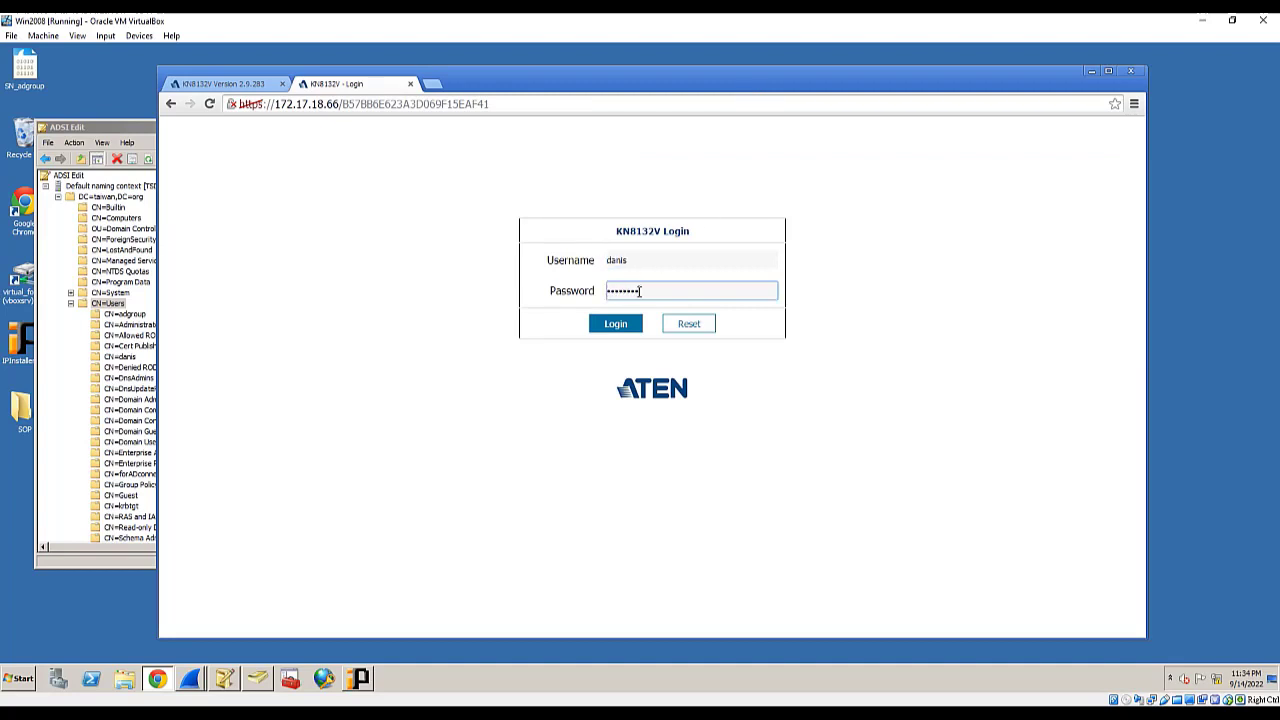
left_click(622, 324)
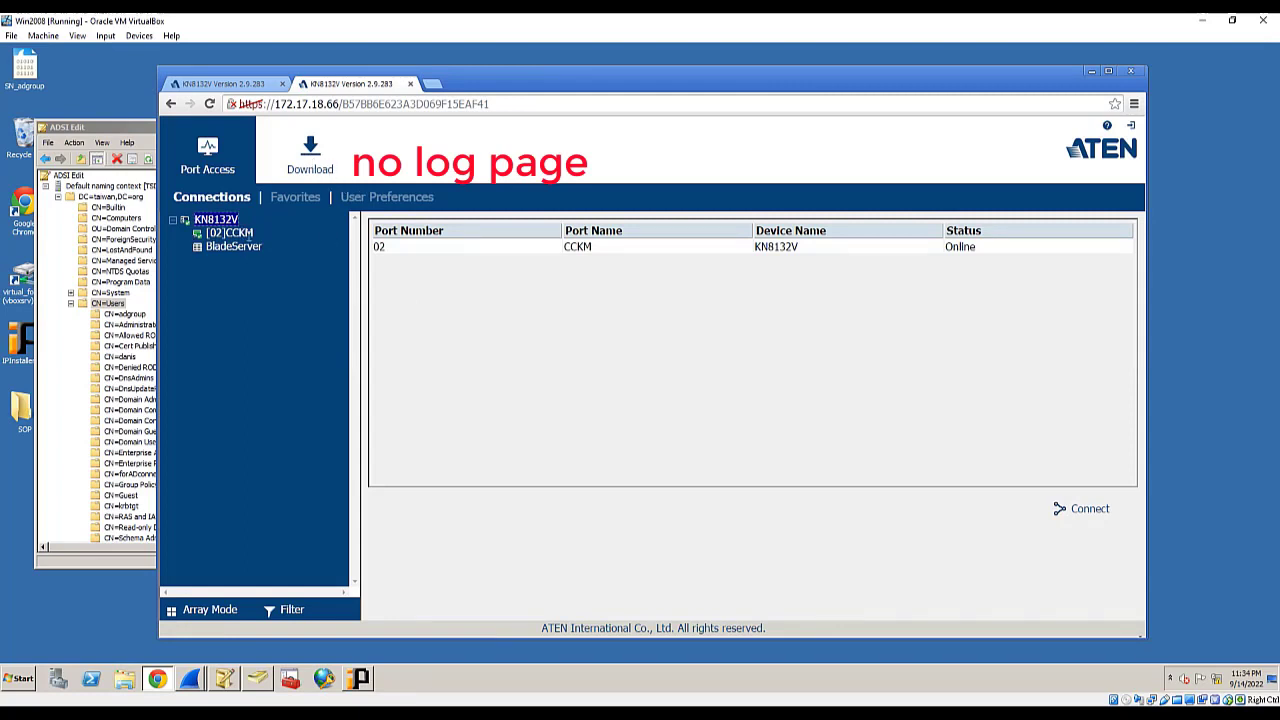
- Save adgroup's device access with full access to ports 01, 03, 04 and 05 but not port 02
left_click(230, 84)
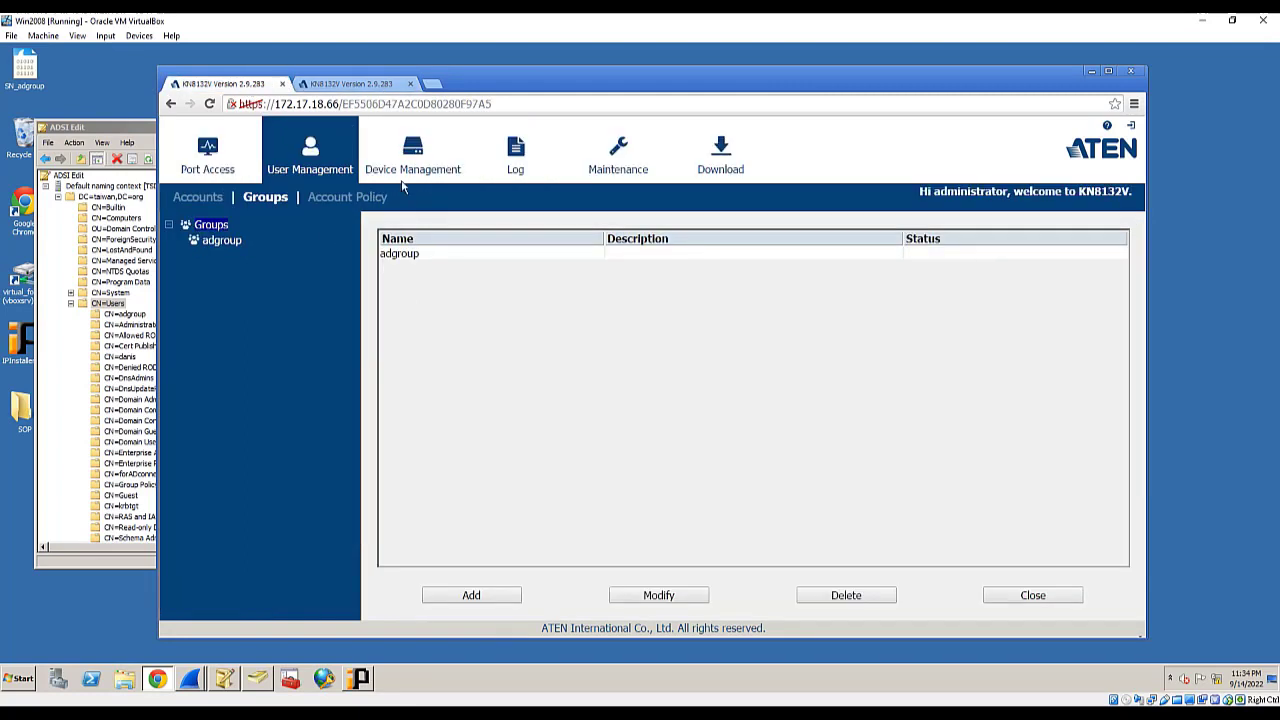
left_click(460, 257)
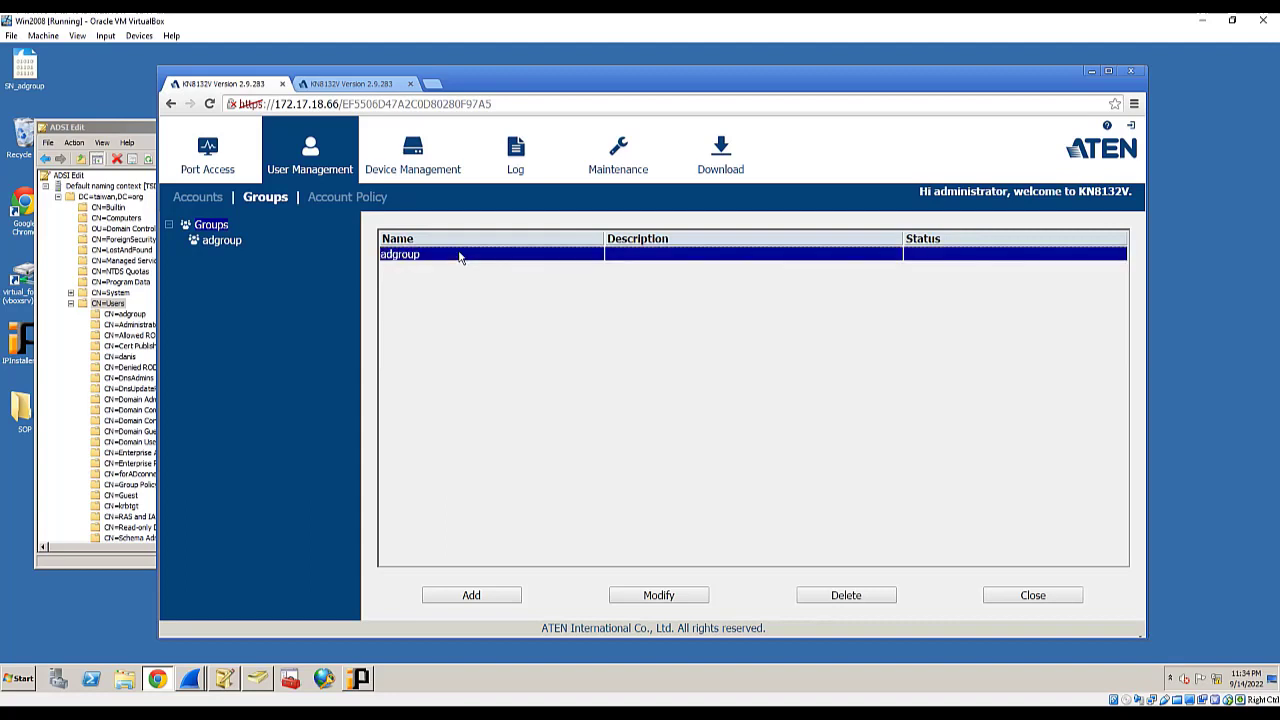
left_click(659, 596)
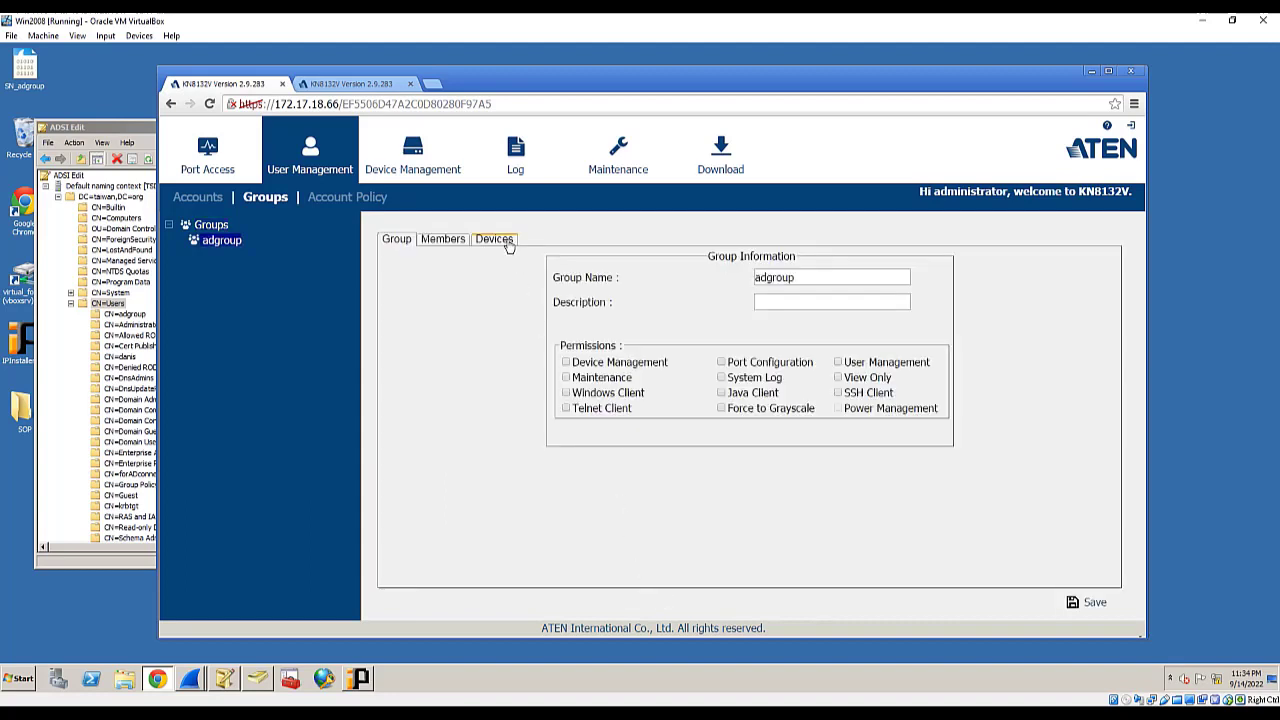
left_click(506, 243)
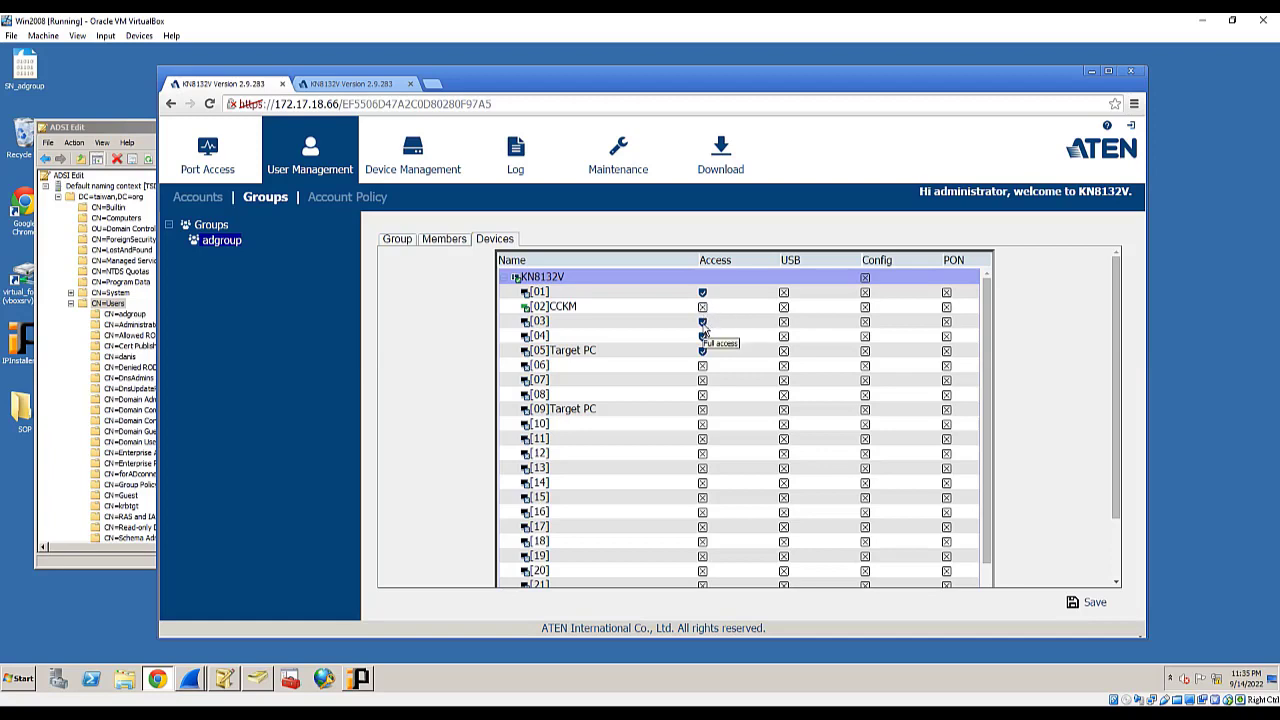
left_click(1089, 604)
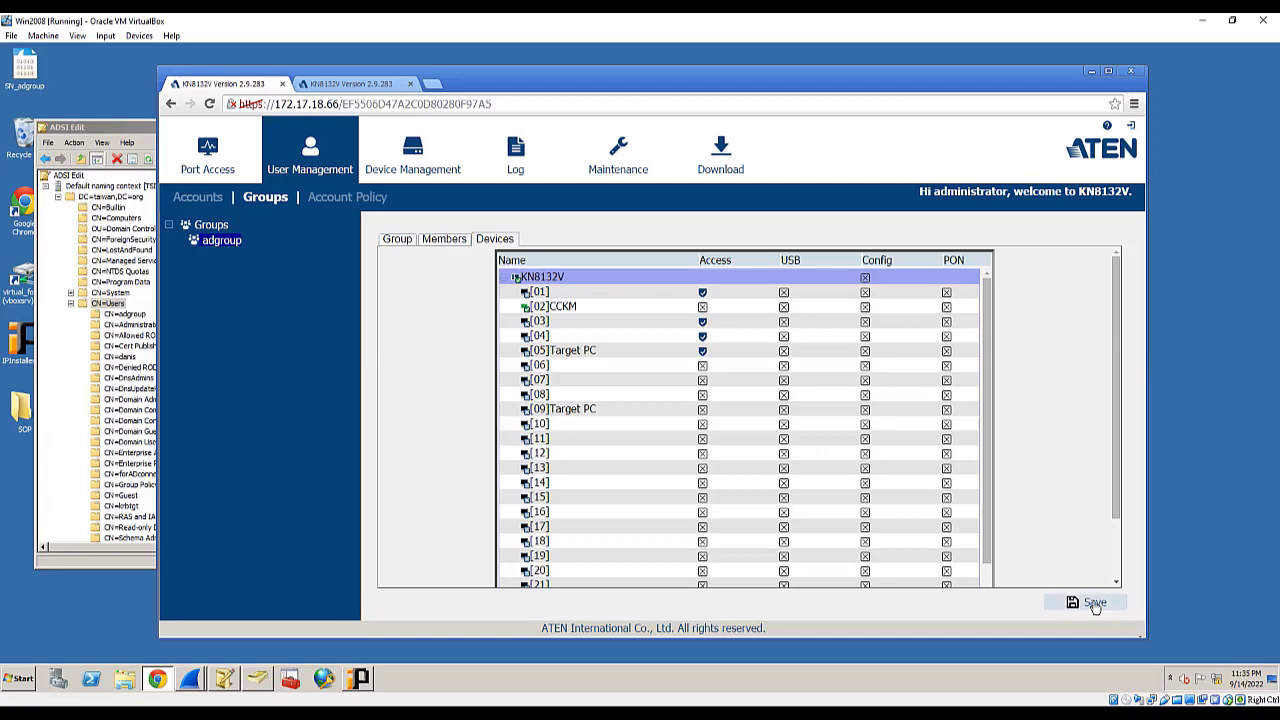
left_click(653, 347)
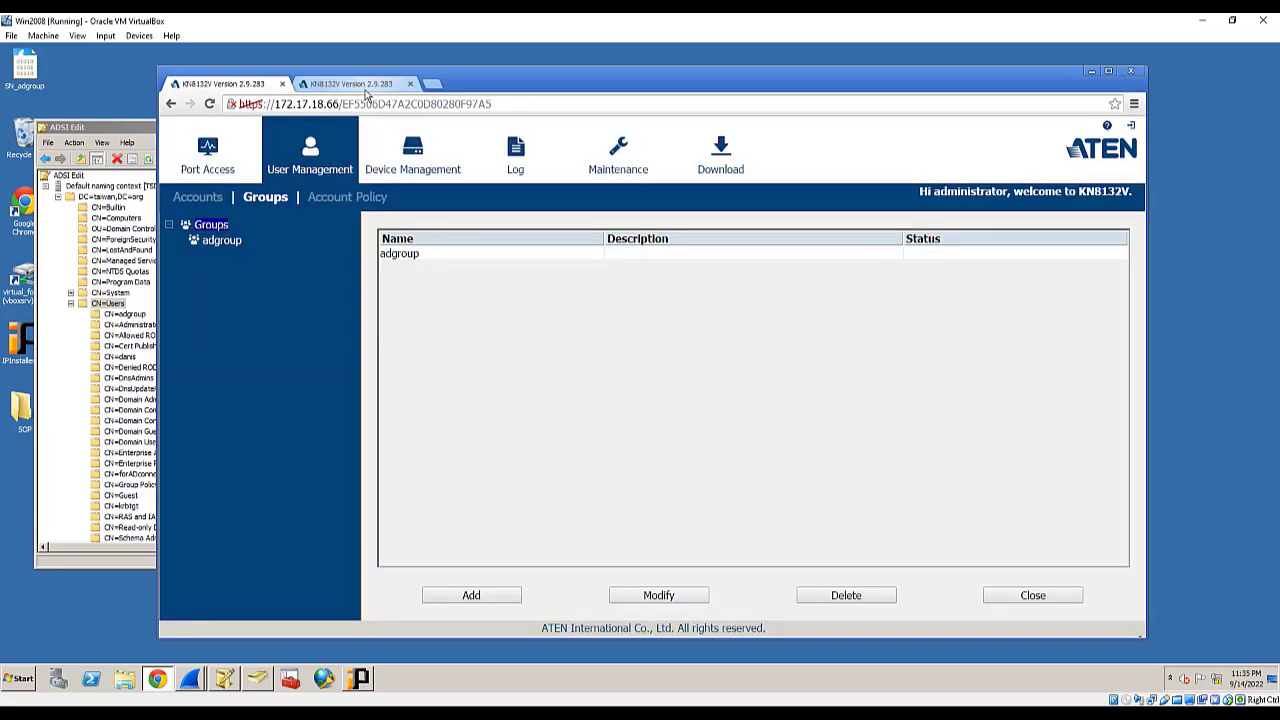
left_click(198, 197)
- Log the AD user out and reload the device's bare login page
left_click(266, 198)
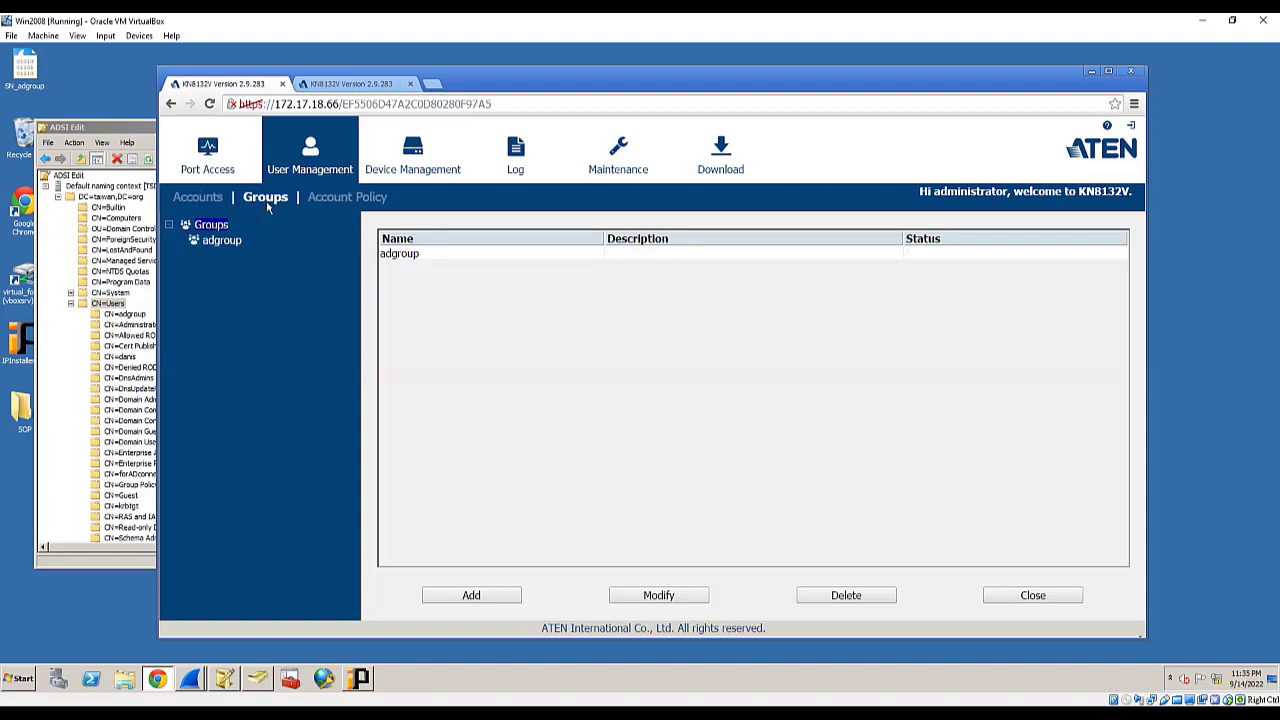
left_click(360, 85)
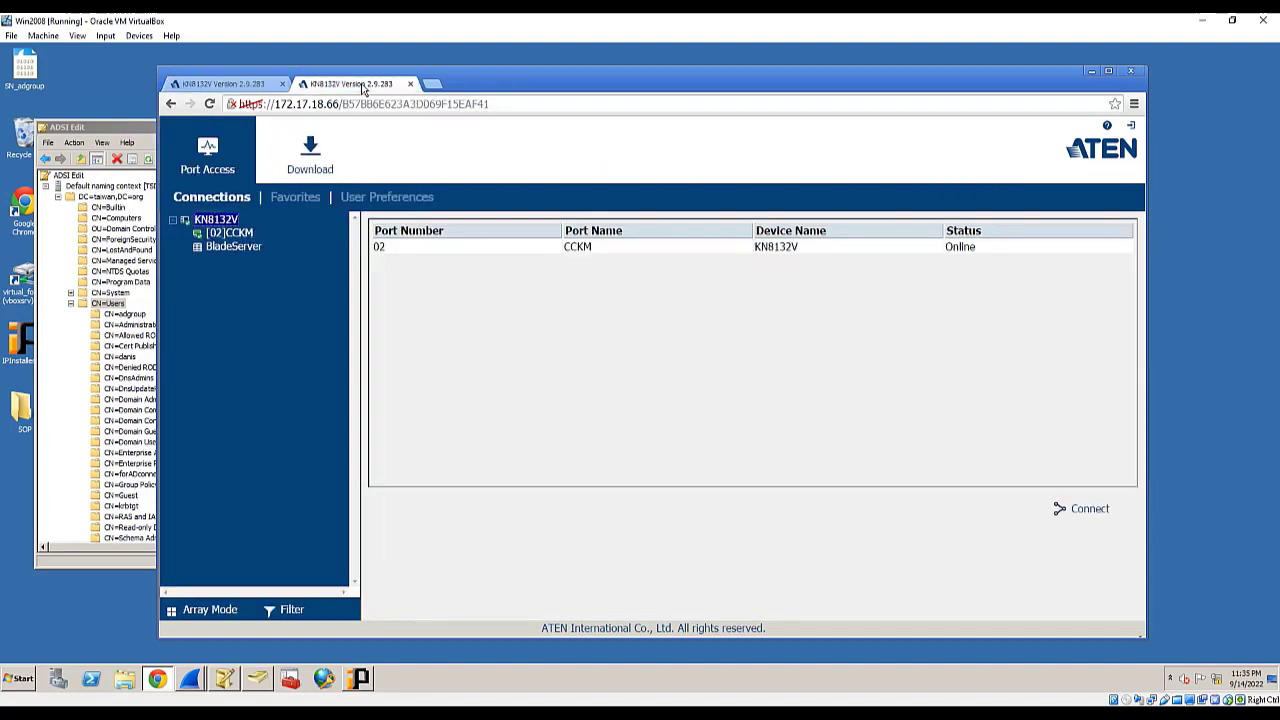
left_click(1131, 128)
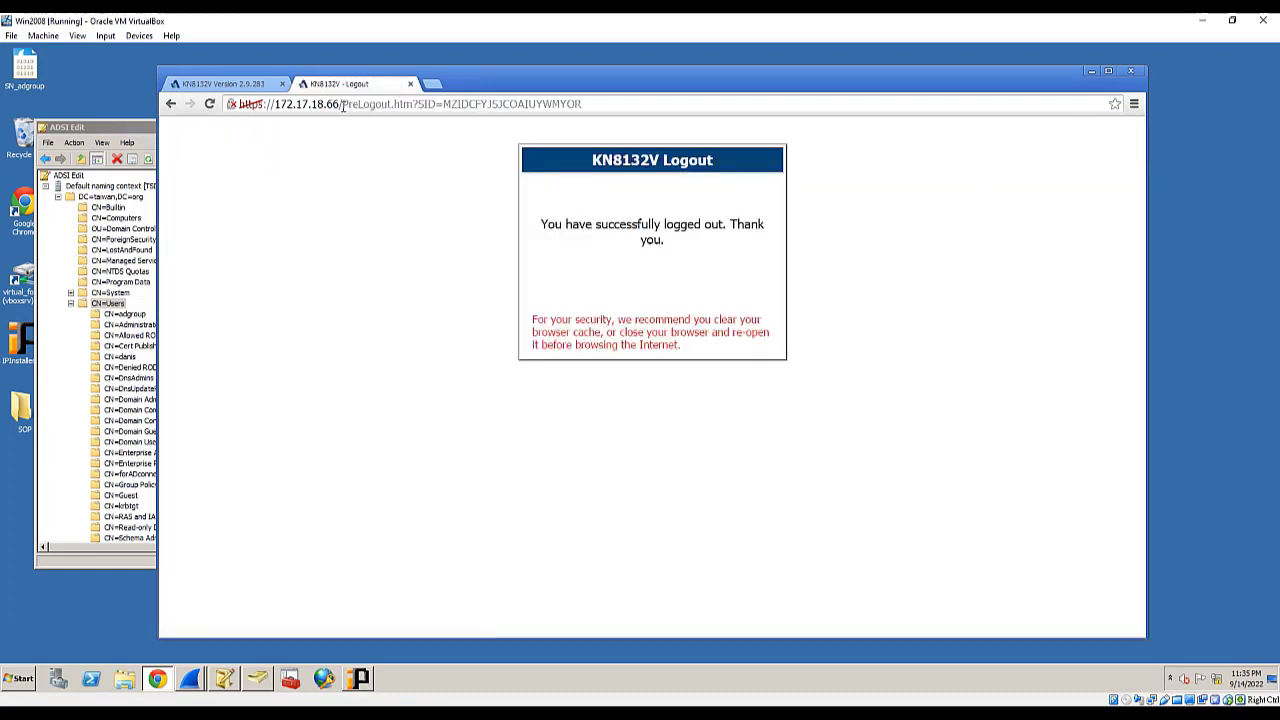
left_click_drag(341, 104, 766, 95)
key("BackSpace")
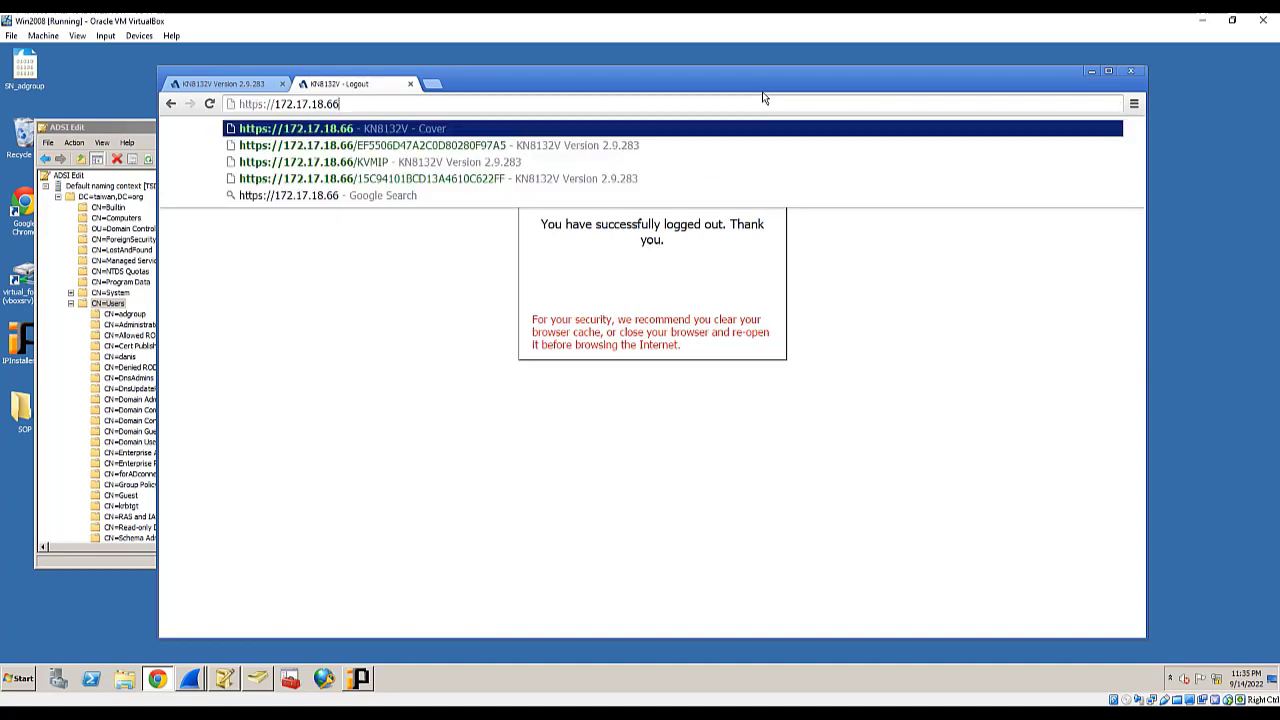
key("Return")
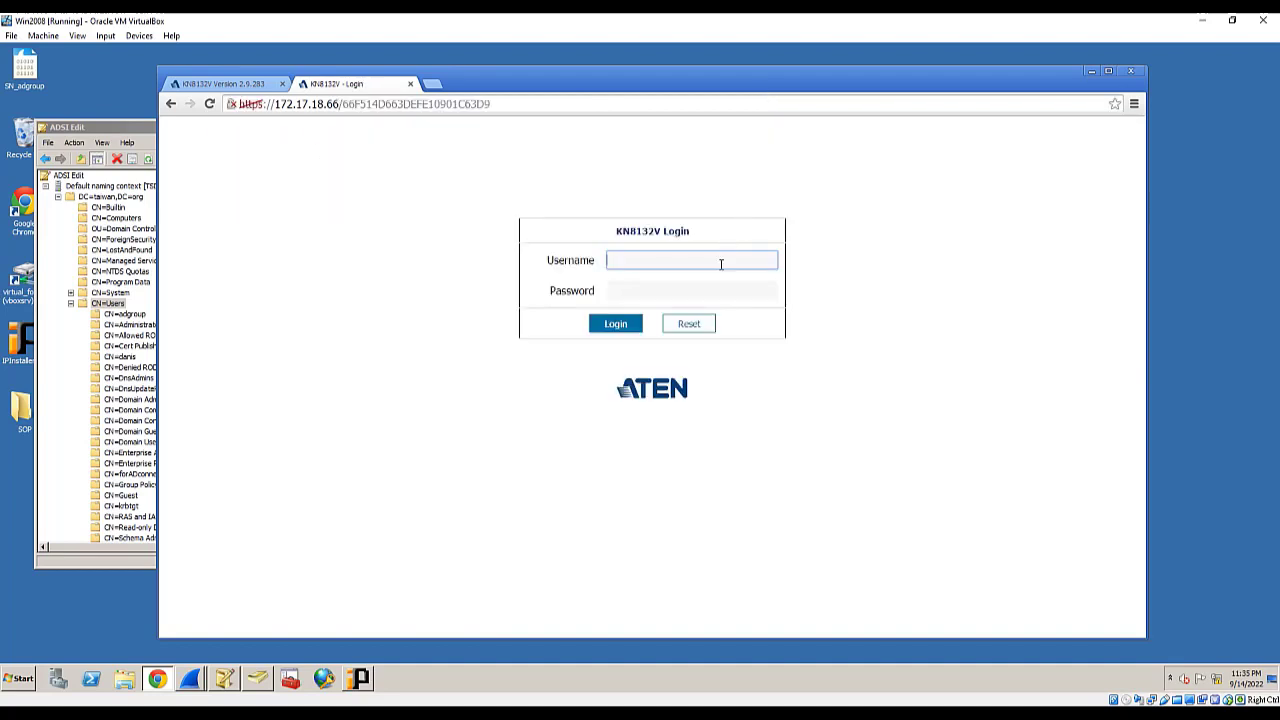
- Sign in again as the AD user, now seeing an empty port list
left_click(720, 264)
type("danis")
key("Tab")
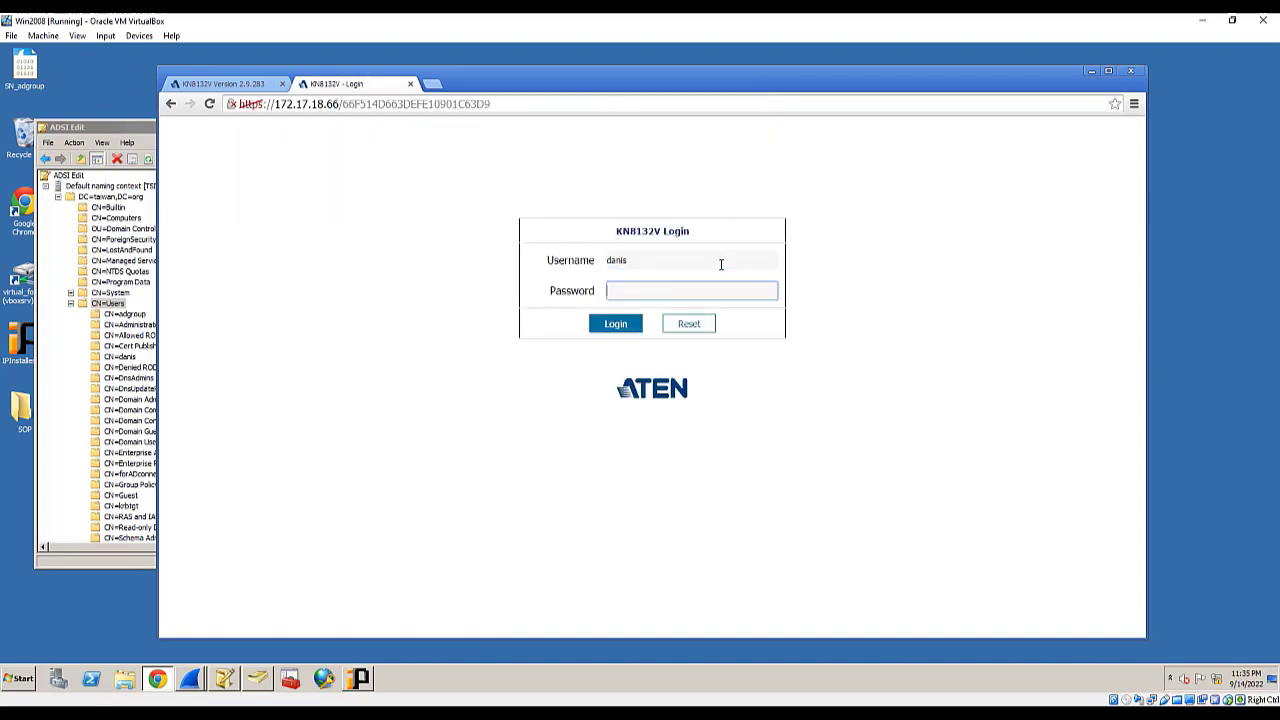
type("•••")
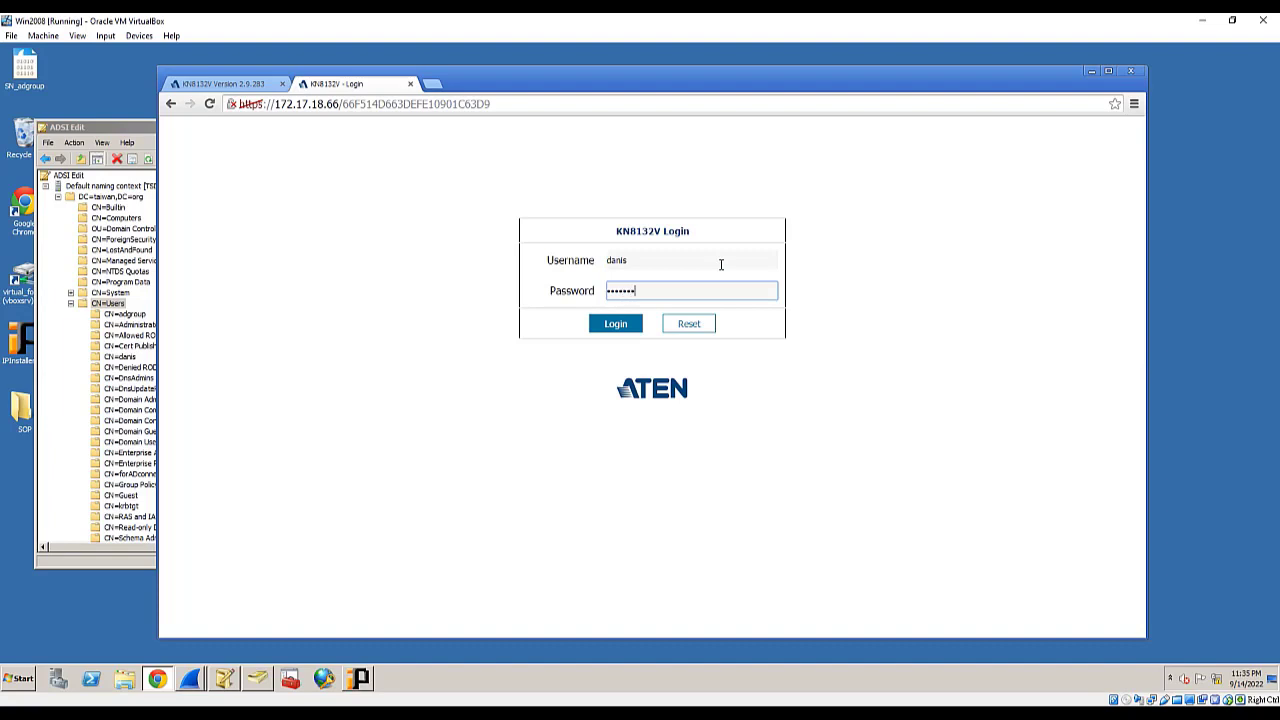
left_click(615, 325)
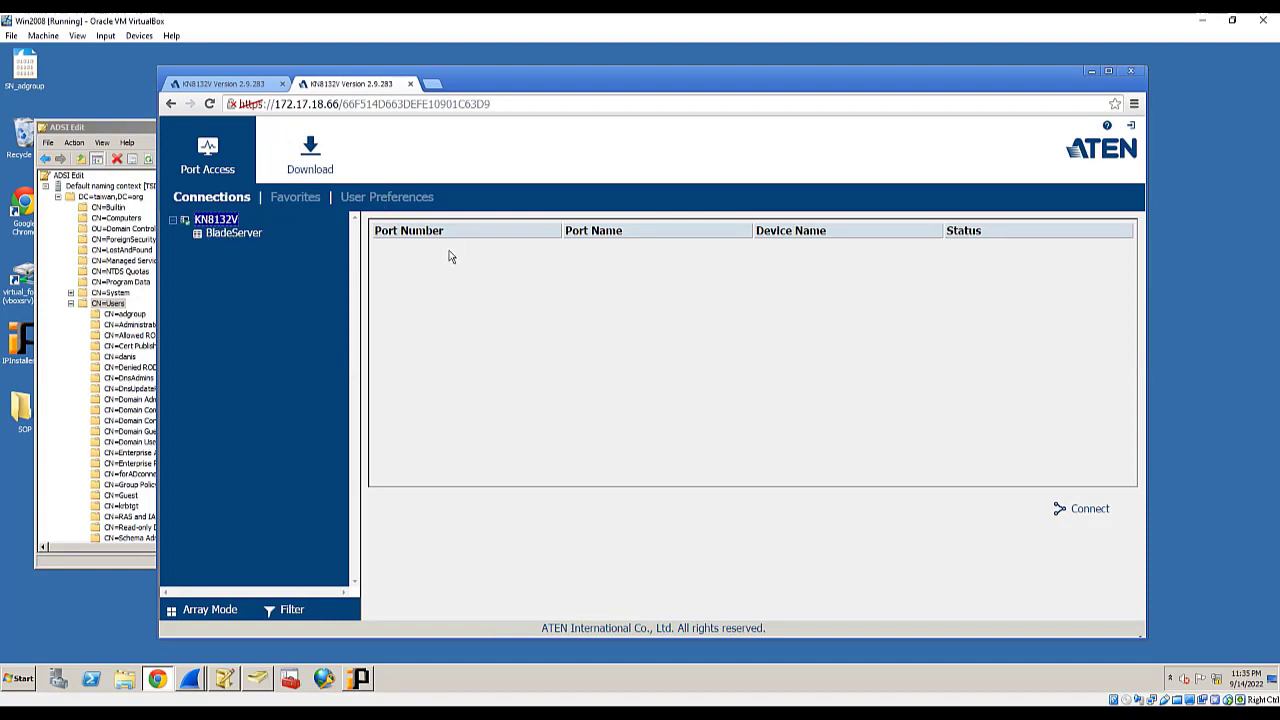
left_click(240, 88)
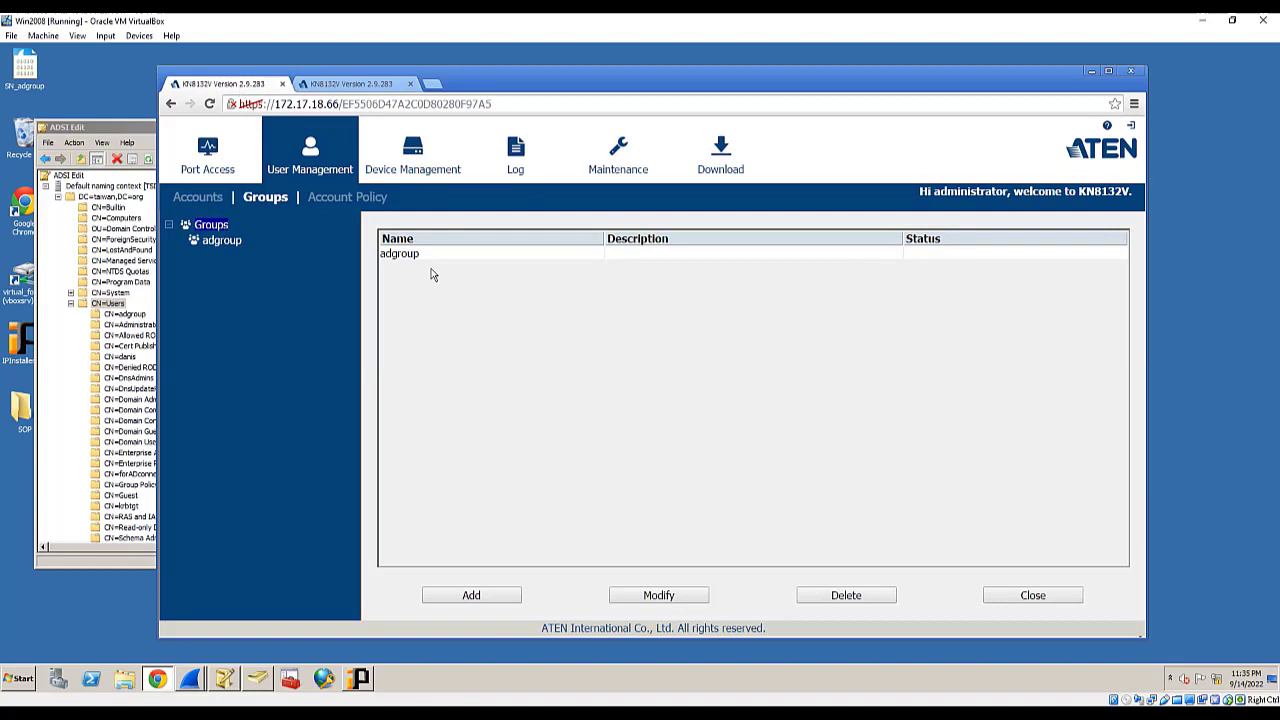
- Go from the user accounts list to the Port Access Sessions list
left_click(212, 198)
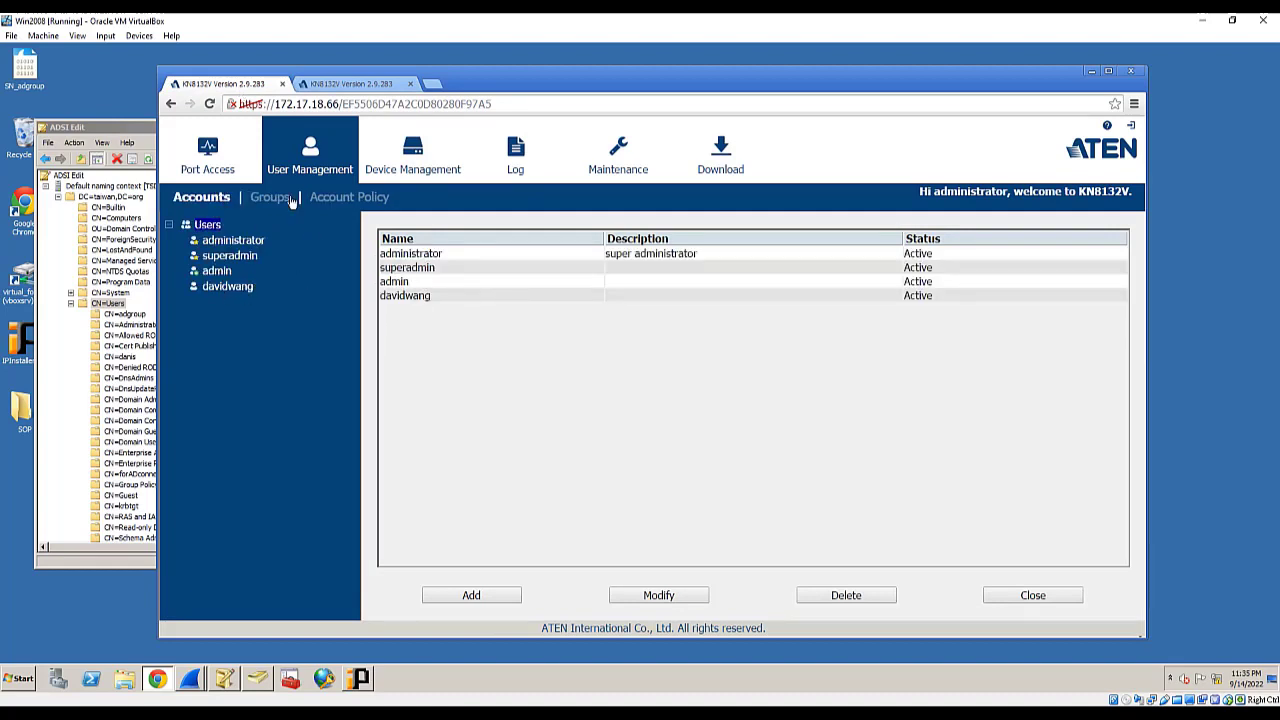
left_click(284, 197)
left_click(212, 198)
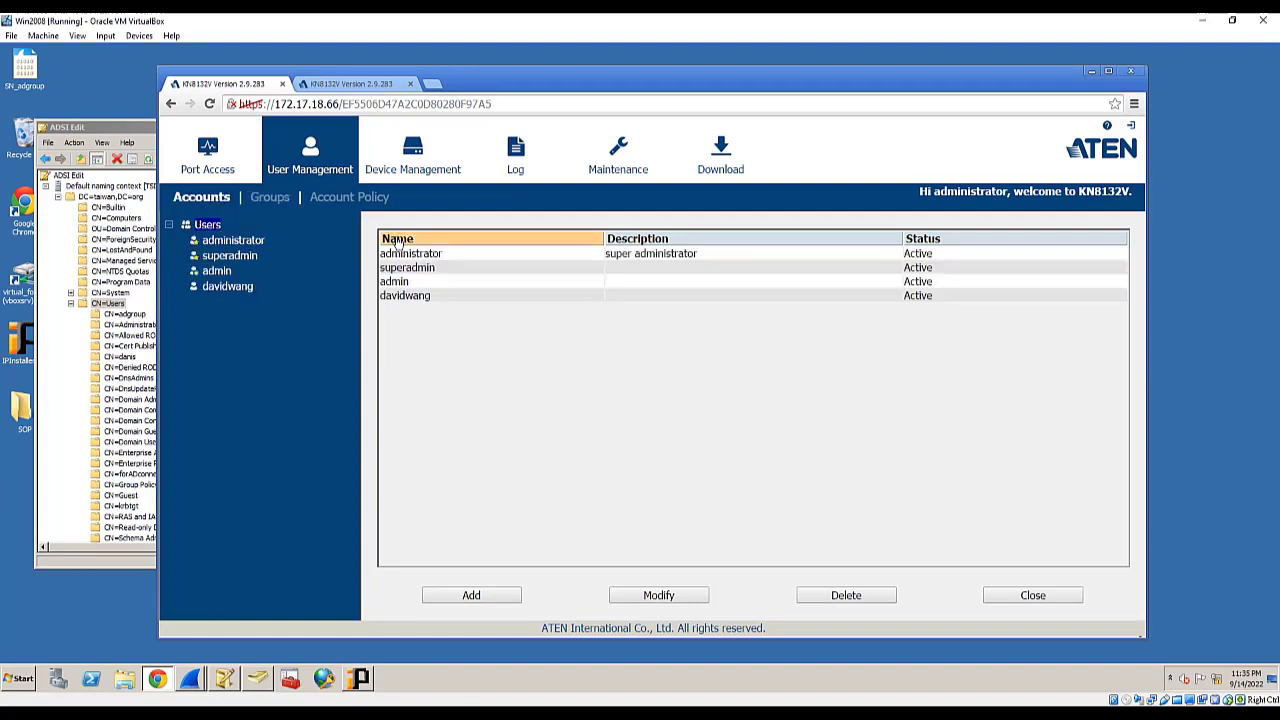
left_click(208, 158)
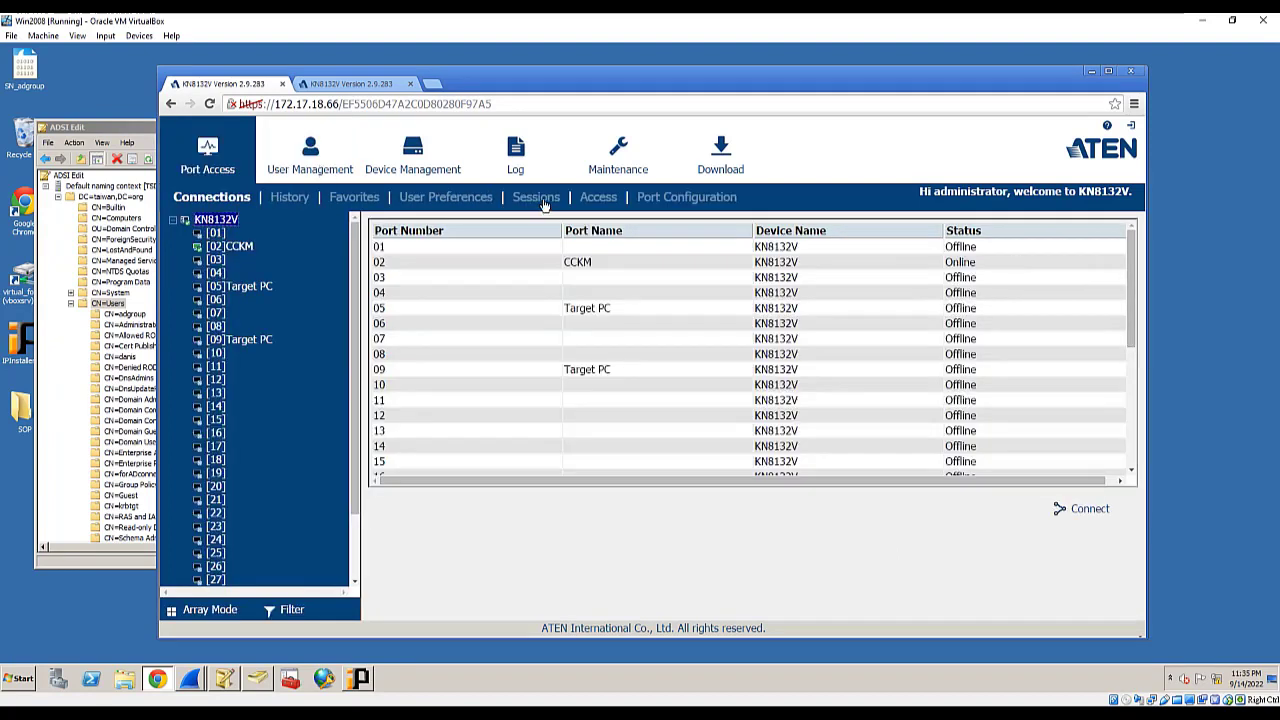
left_click(531, 197)
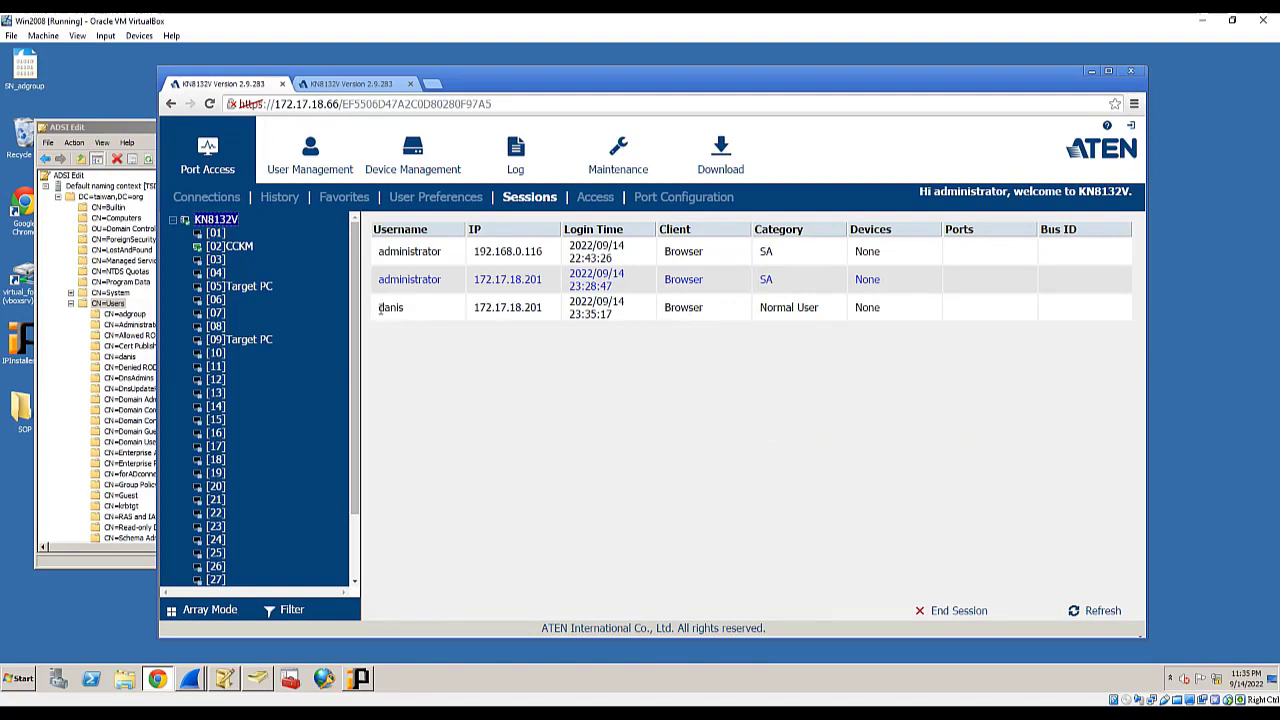
- Confirm the AD user's Normal User session, then view the AD/LDAP settings (172.17.18.201, port 389)
left_click_drag(379, 307, 902, 318)
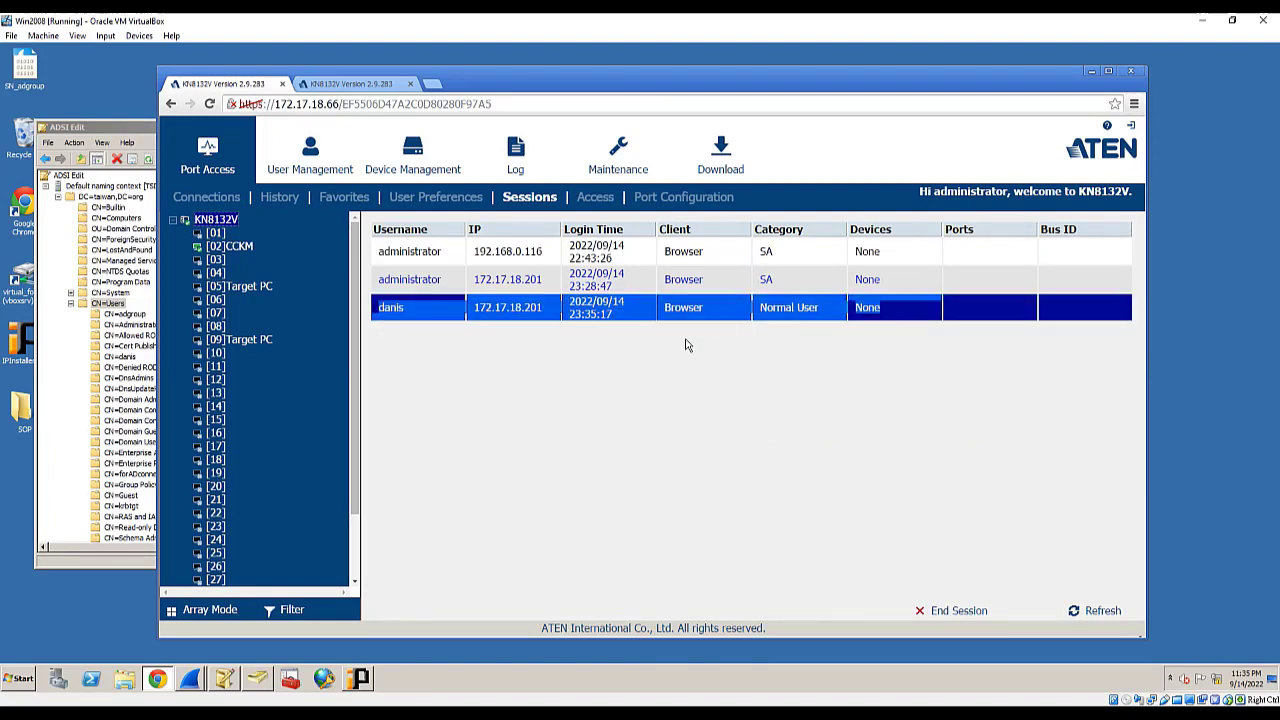
left_click(538, 373)
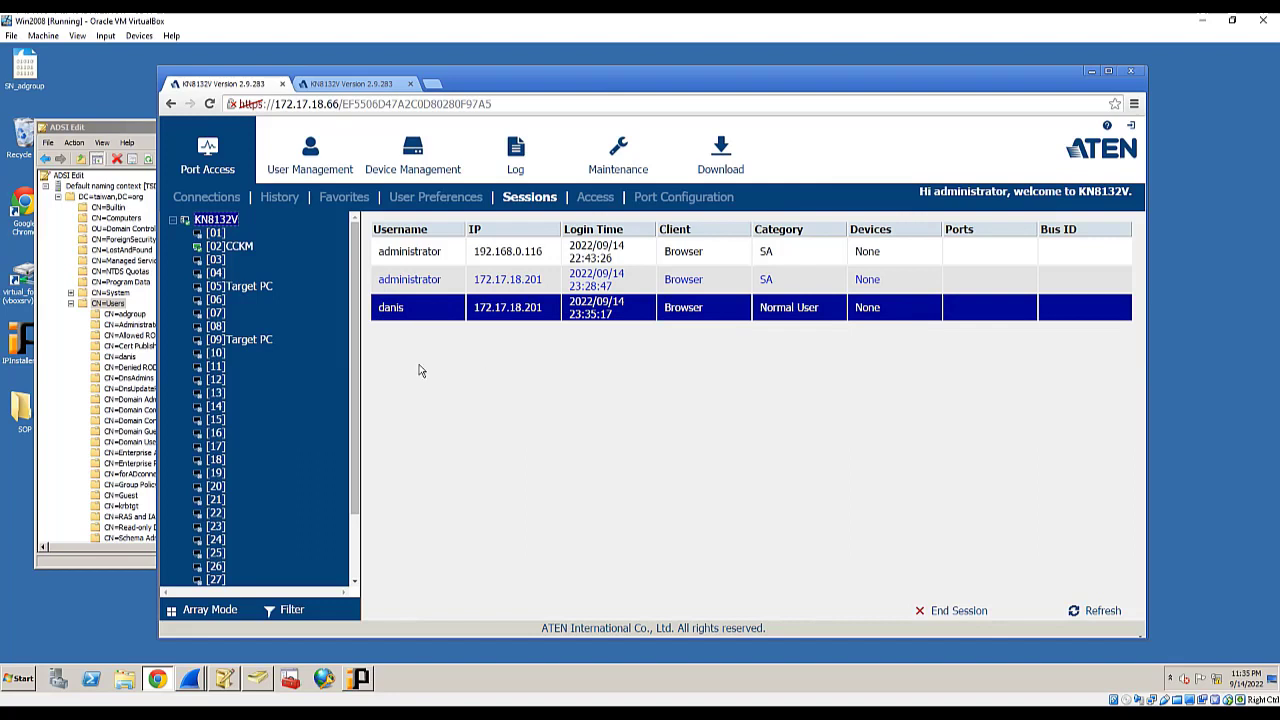
left_click(449, 282)
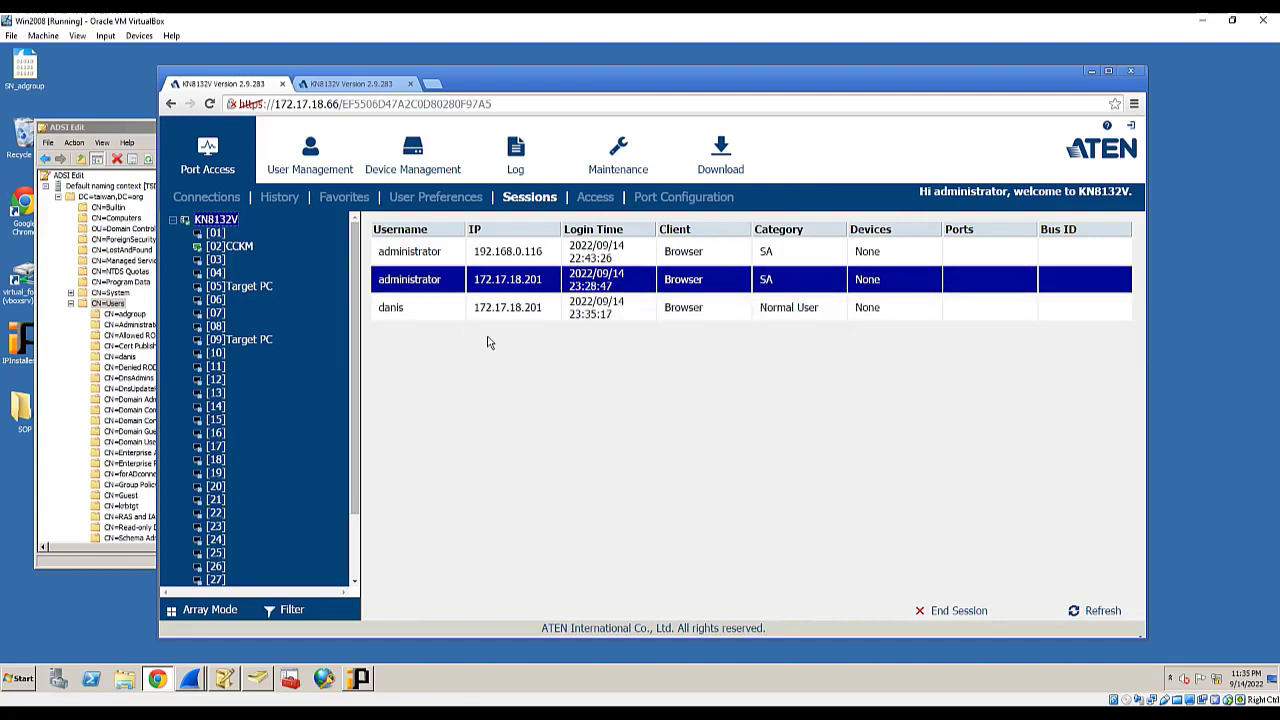
left_click(457, 315)
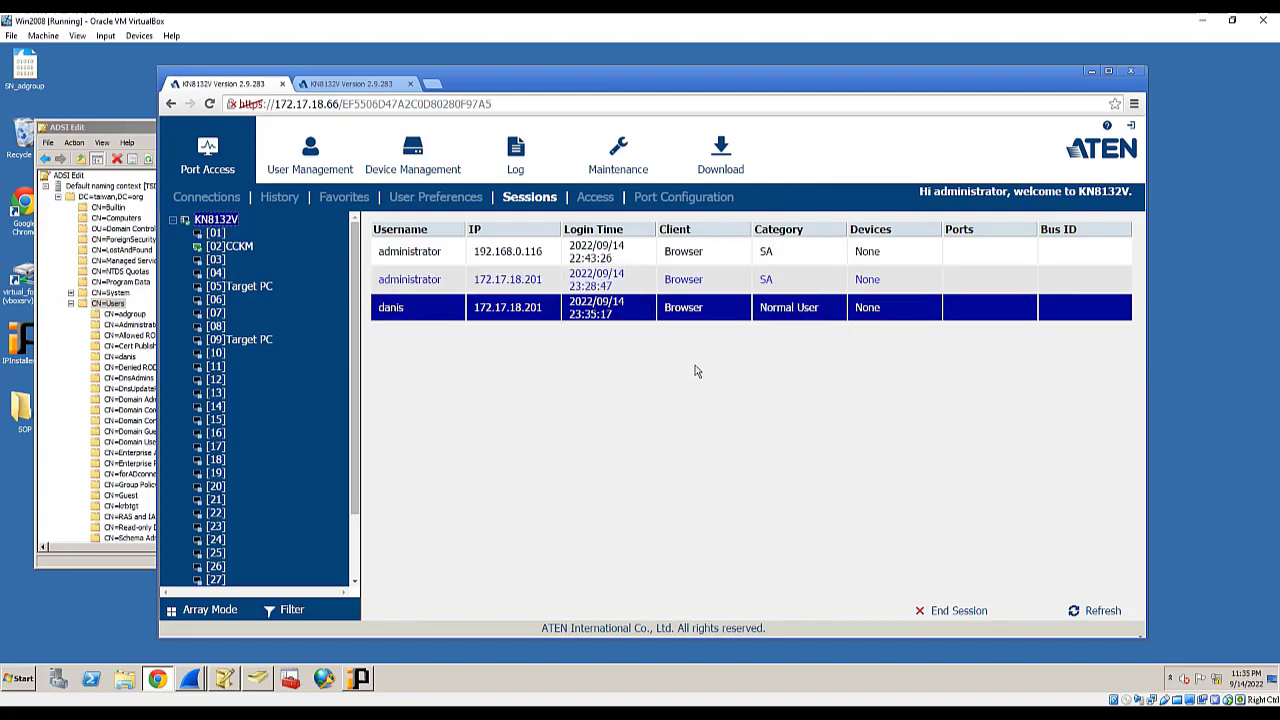
left_click(412, 152)
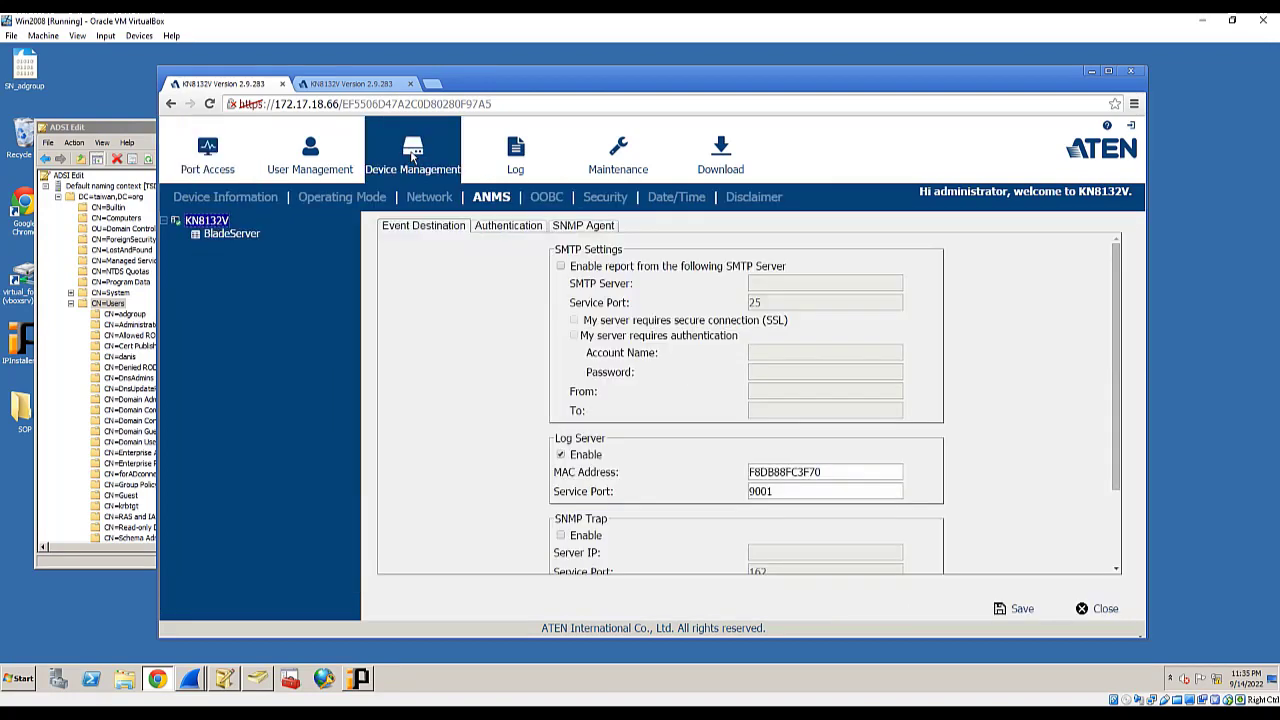
left_click(510, 227)
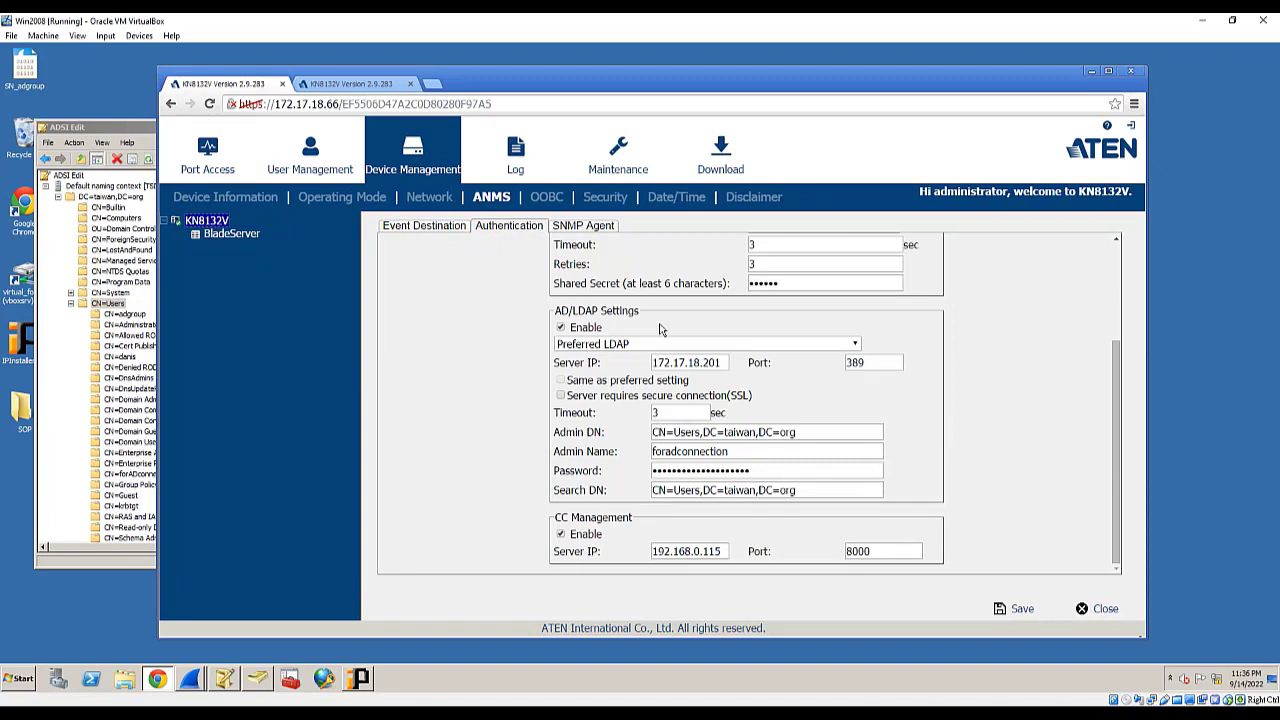